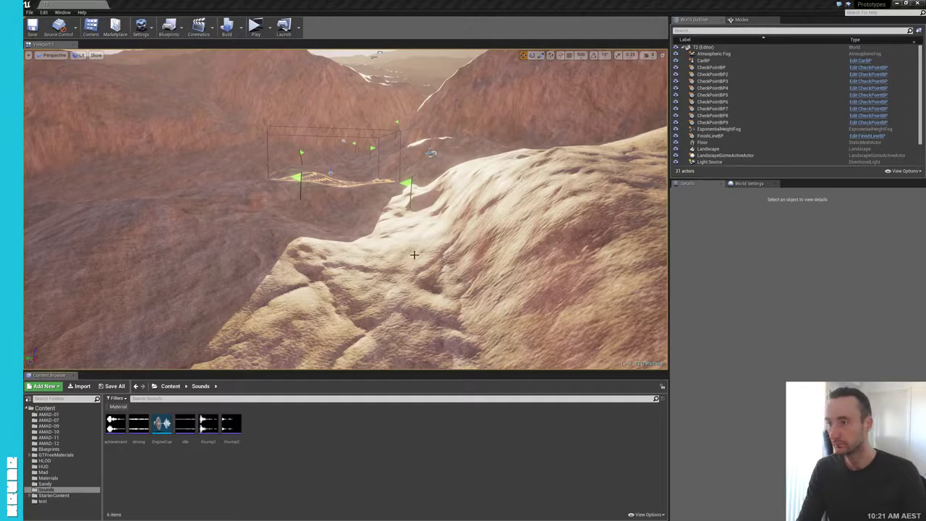
- Tilt the camera up and fly forward toward the checkpoint flags on the desert ridge
mouse_move(415, 255)
right_down()
mouse_move(415, 245)
mouse_move(415, 255)
right_up()
key(w)
key(w)
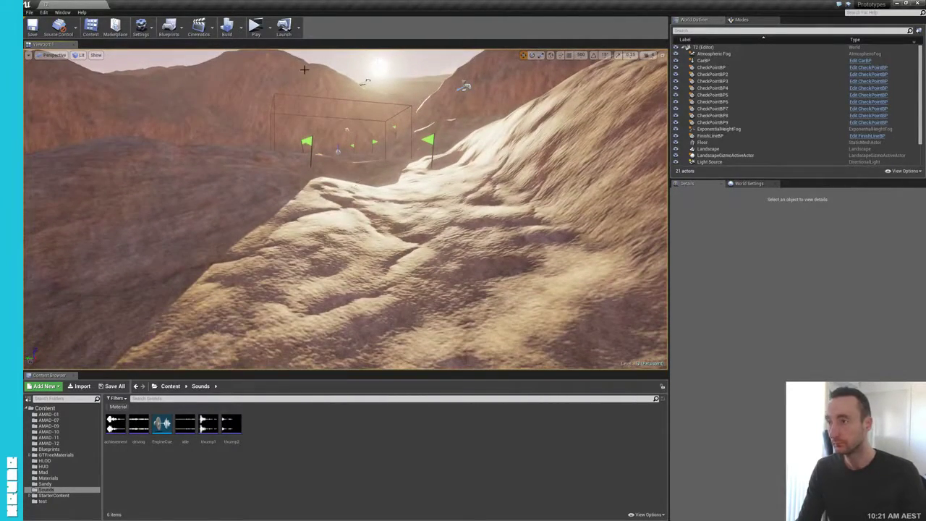
click(259, 28)
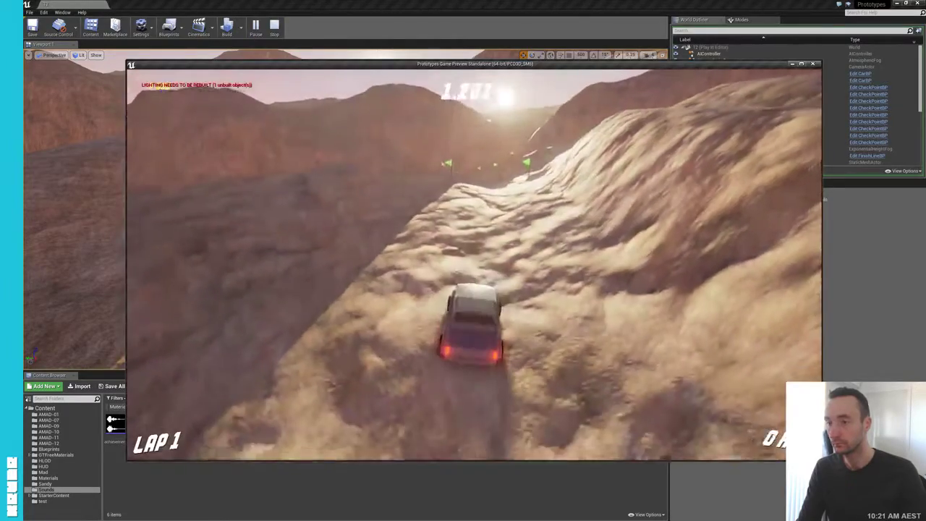
key(w)
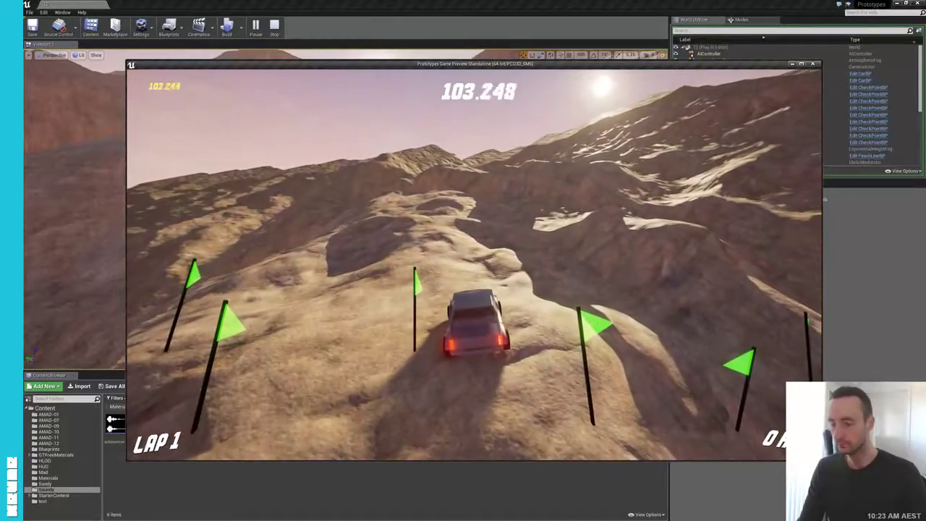
key(grave)
key(Escape)
key(grave)
key(Up)
key(Up)
key(Up)
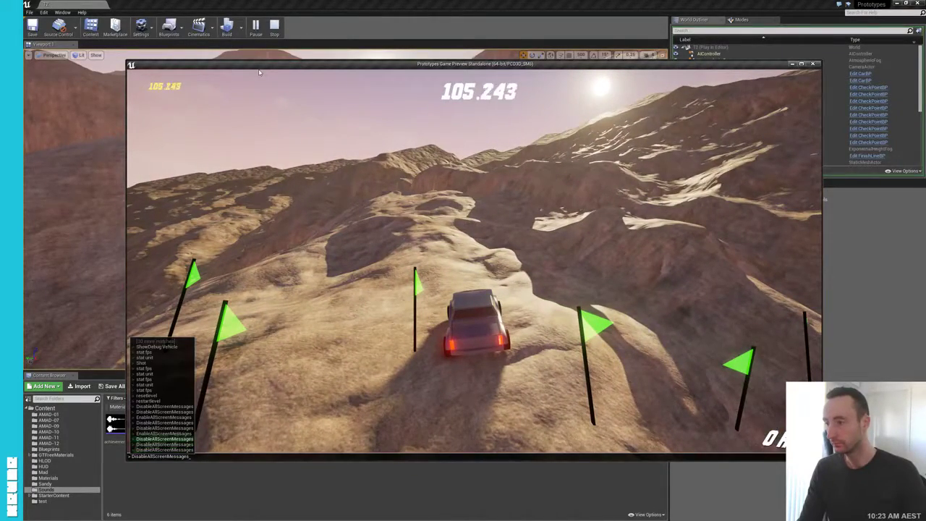
key(Up)
key(Return)
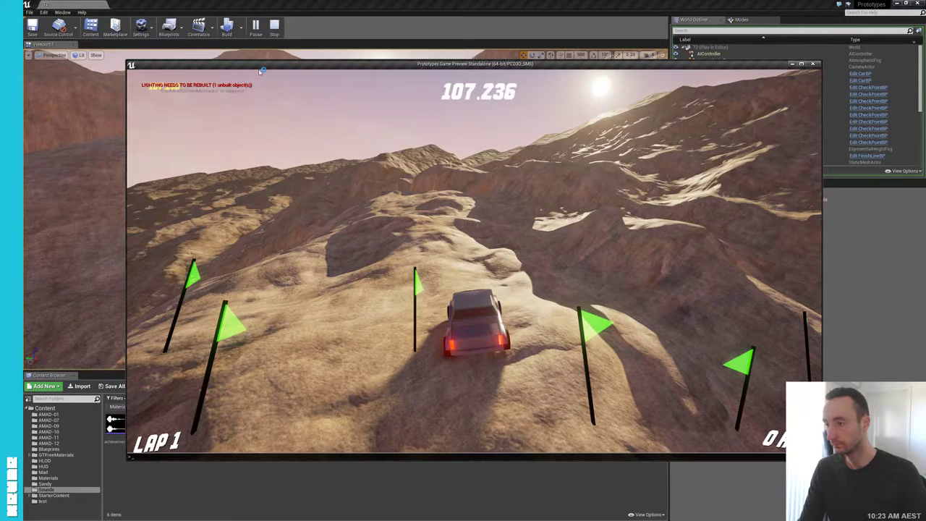
key(grave)
key(grave)
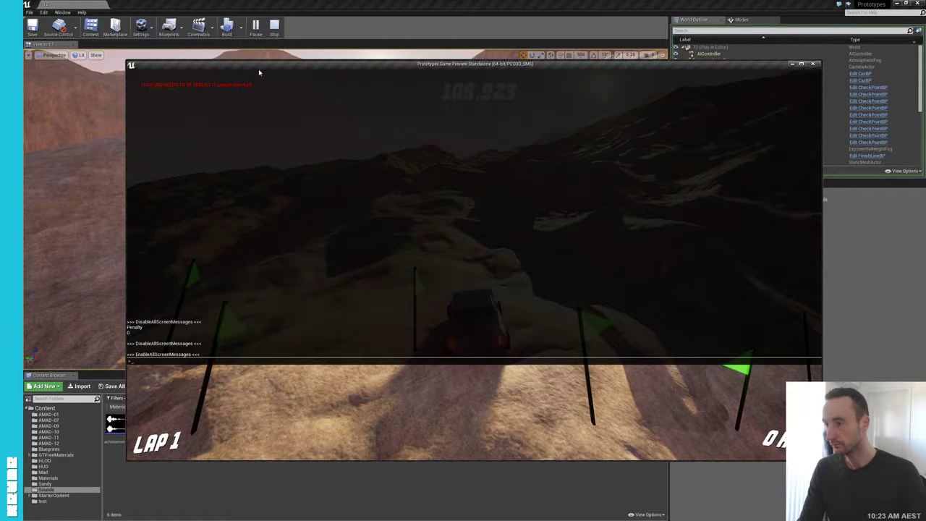
text(quit)
key(Escape)
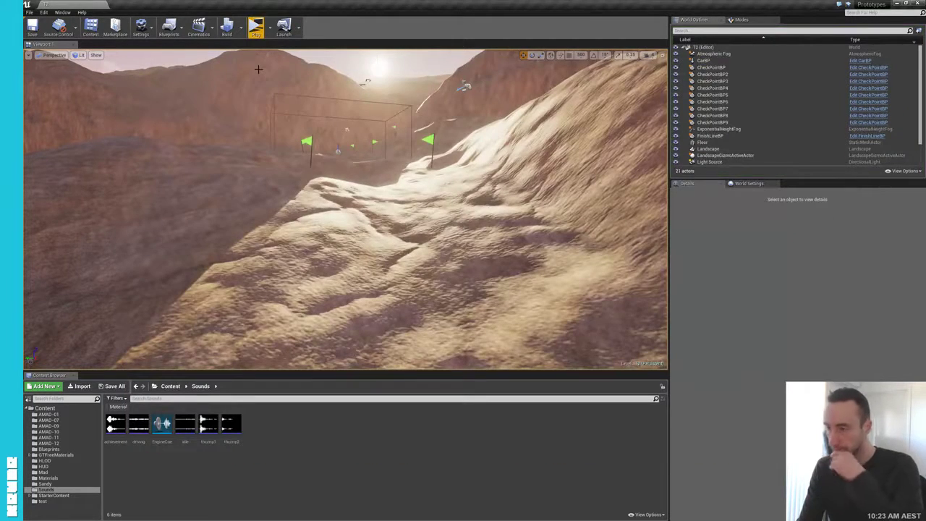
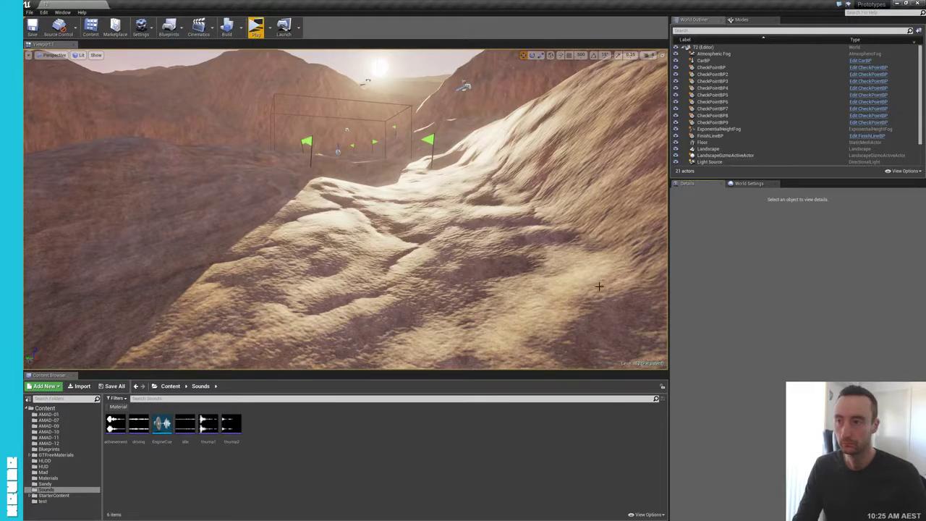
- Launch the desert racing level in a standalone game preview and drive the car through lap 1
key(alt+p)
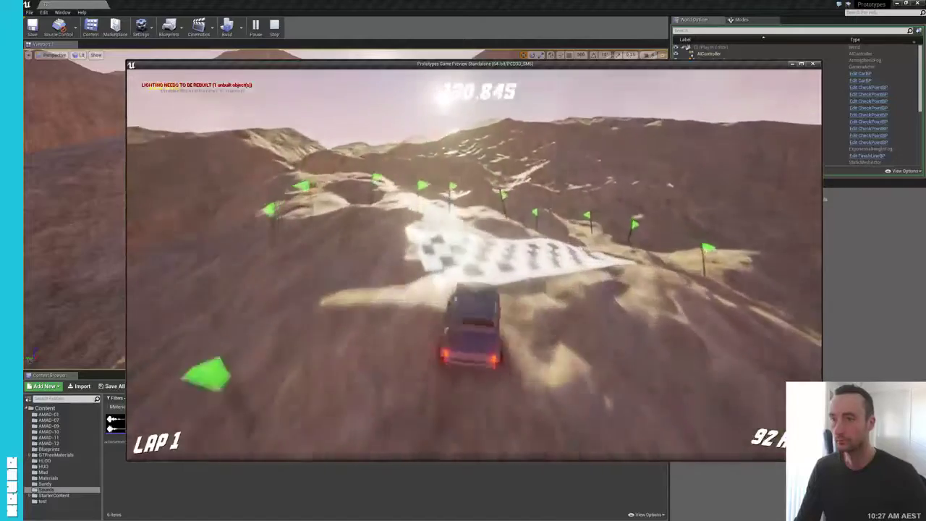
- Quit the game preview from the console, then fly the editor camera through the canyon to the checkered finish line
key(grave)
key(grave)
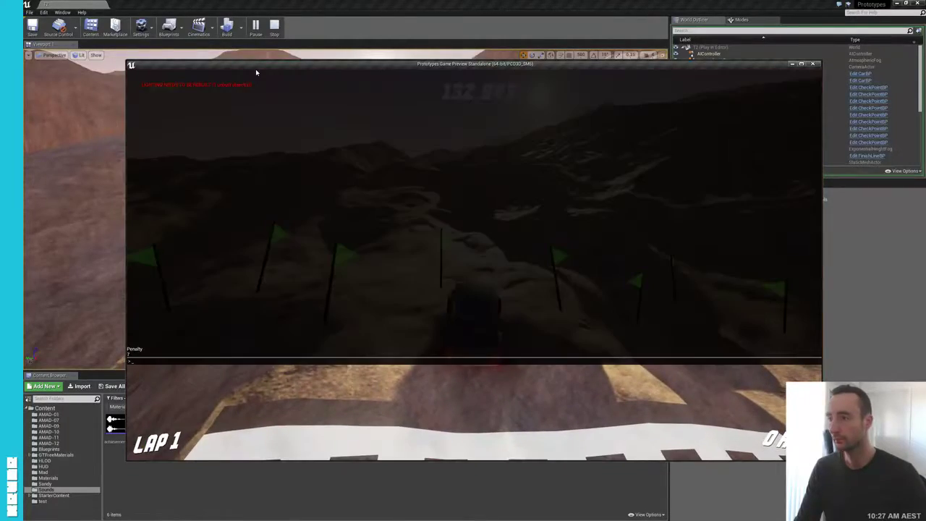
text(quit)
key(Return)
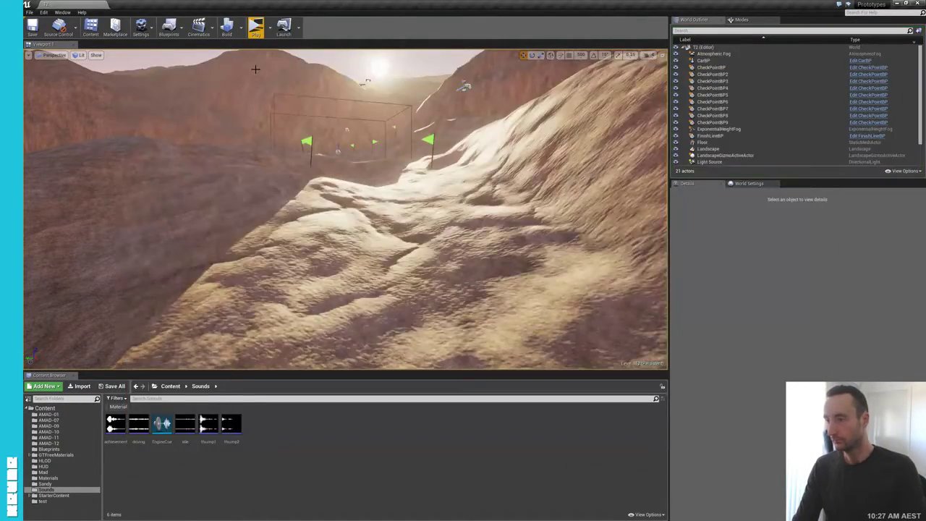
right_drag(391, 73, 390, 74)
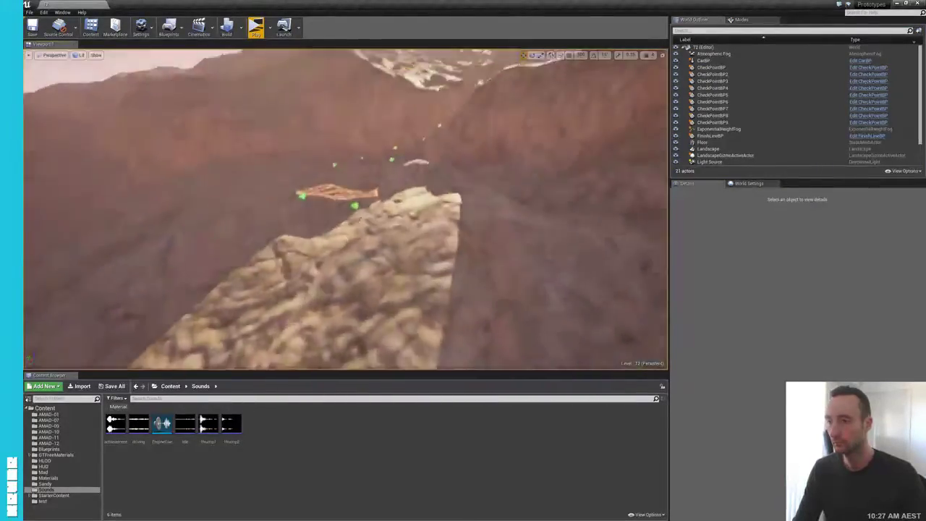
right_drag(395, 347, 395, 348)
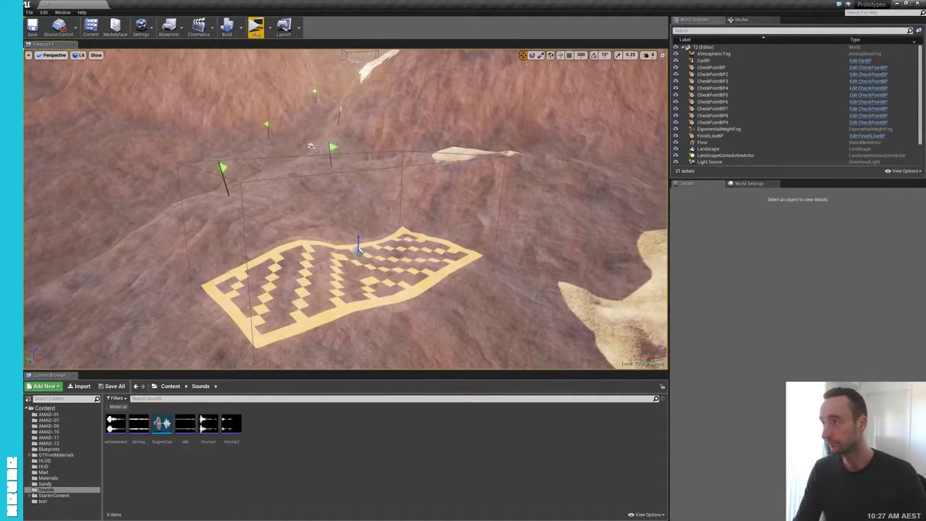
- Load firebase.google.com in the Chrome window
mouse_move(11, 62)
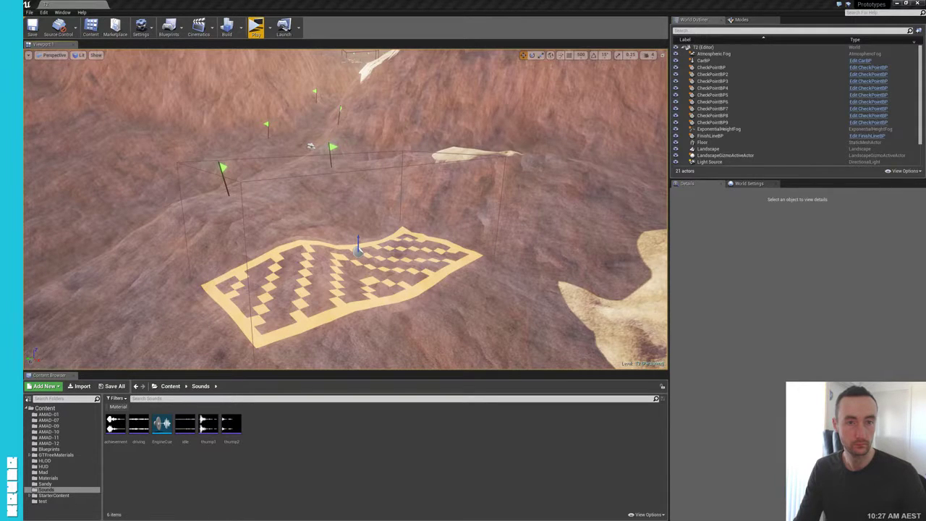
text(firebase.google.com)
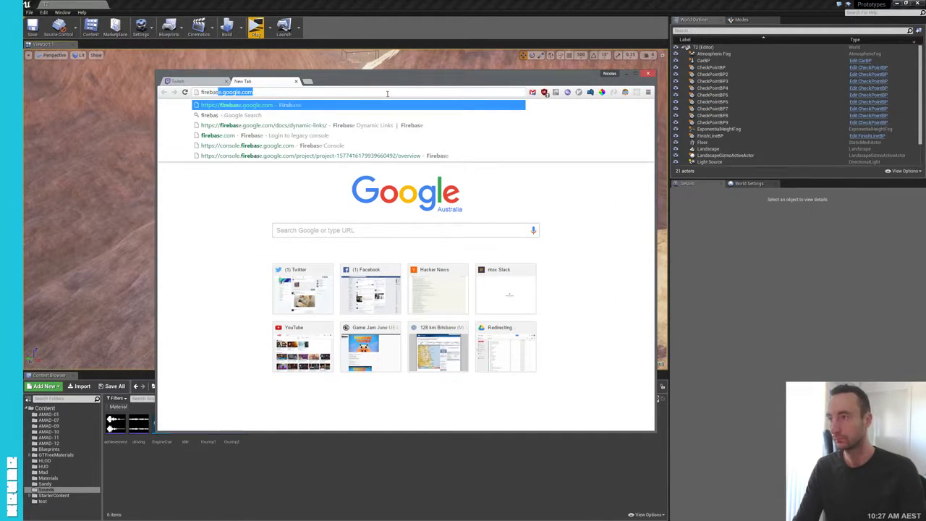
key(Return)
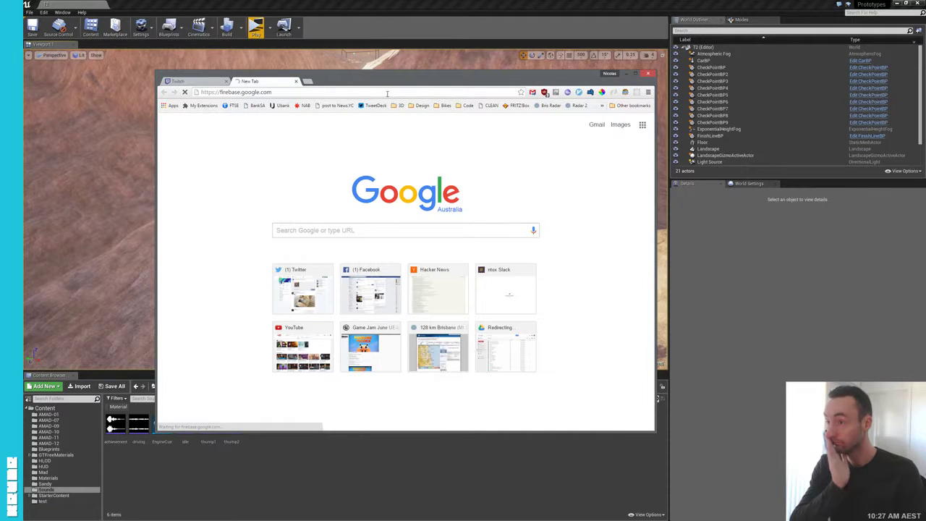
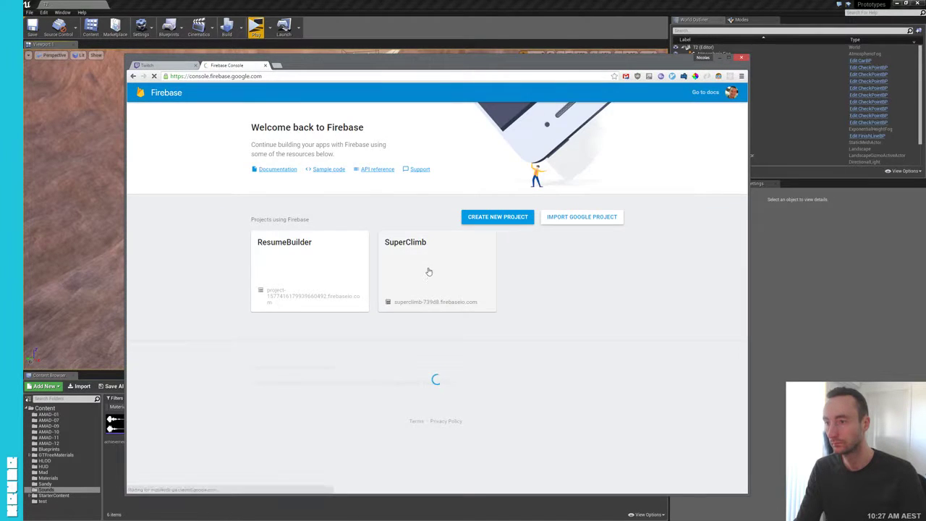
- Open the SuperClimb project's Realtime Database data and re-expand the players node
click(429, 271)
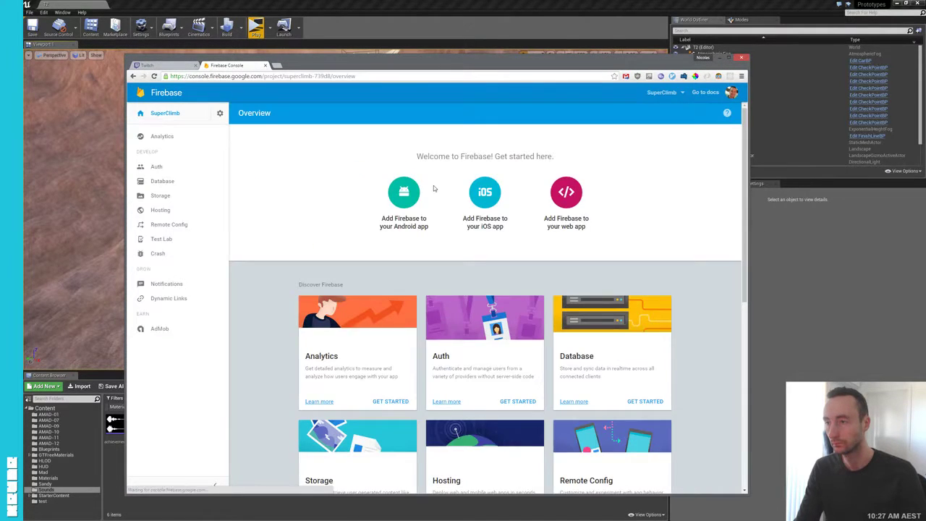
click(184, 183)
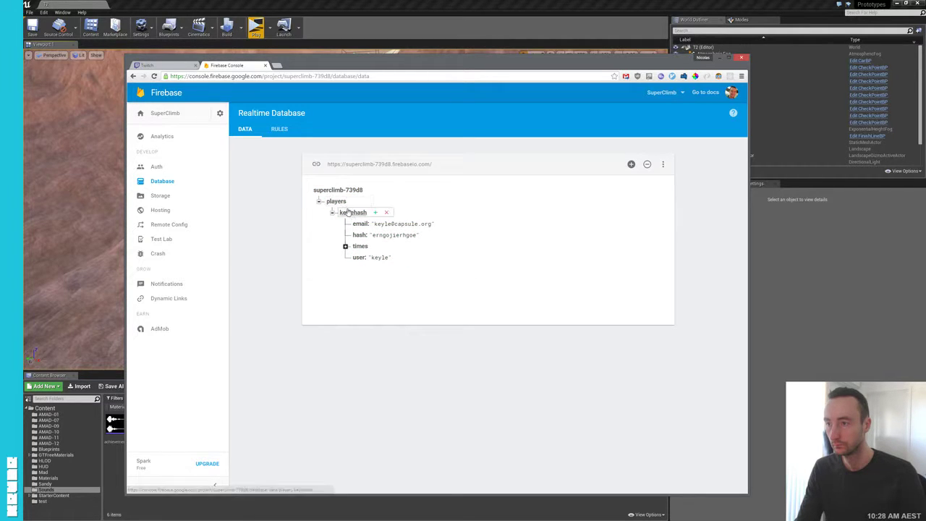
click(319, 201)
click(319, 201)
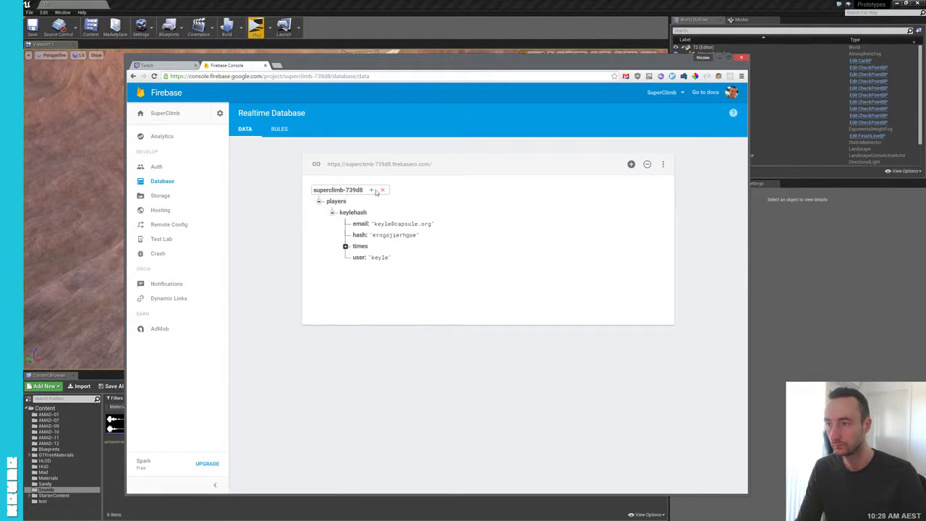
- Add nested keys season1, tracks and track1 under the root, then begin a child under track1
click(371, 190)
text(seas)
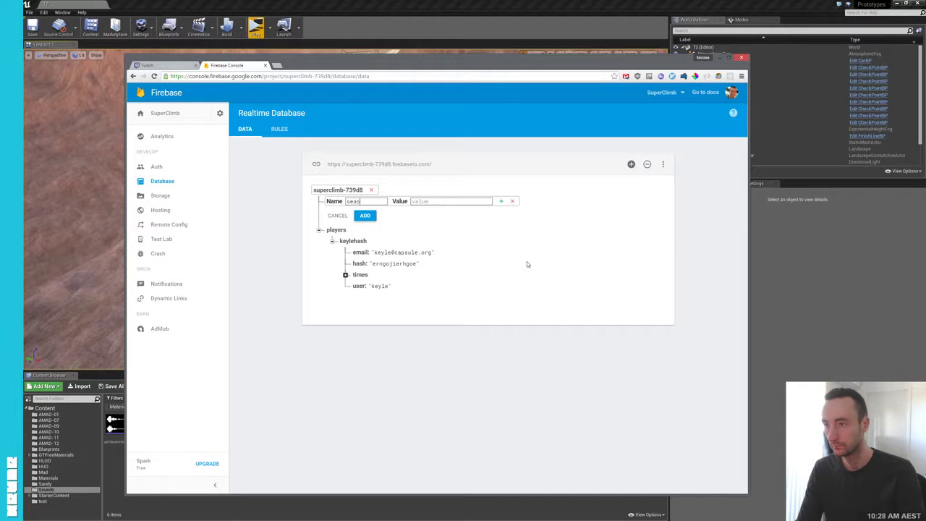
text(on1)
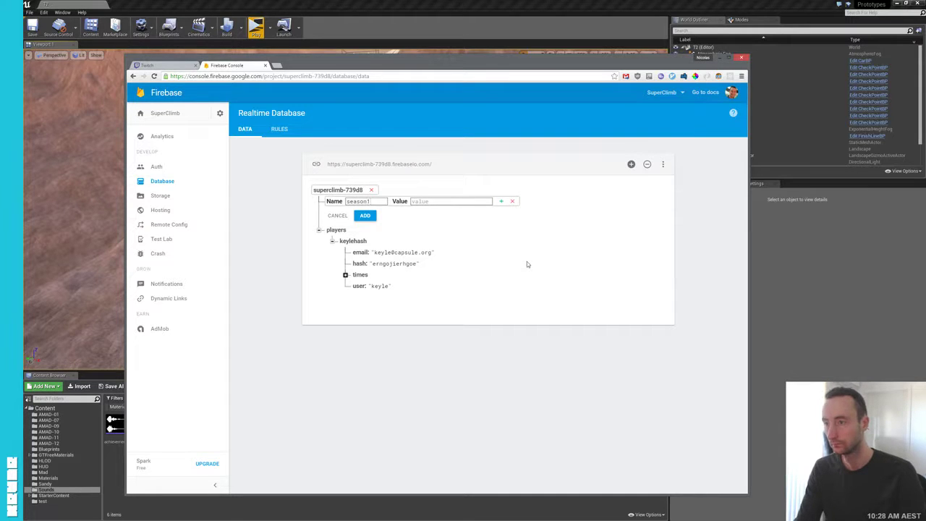
click(501, 201)
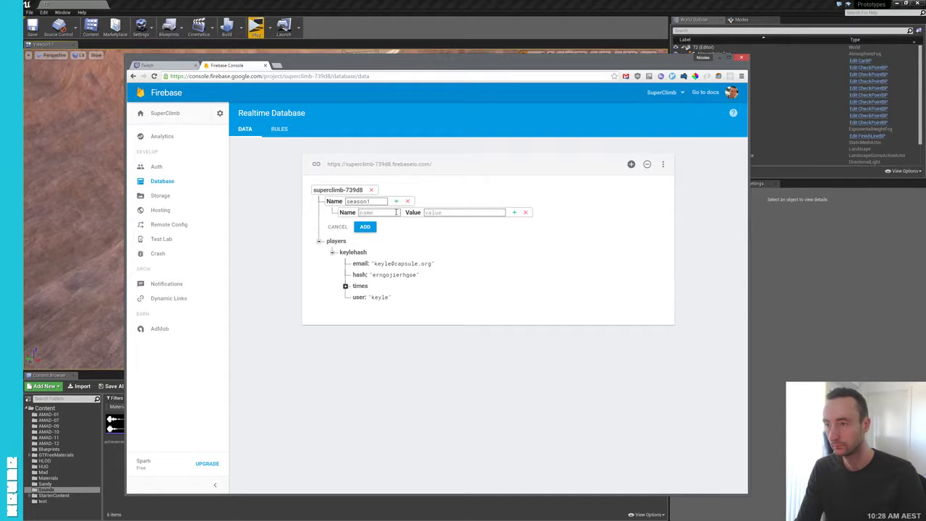
text(tracks)
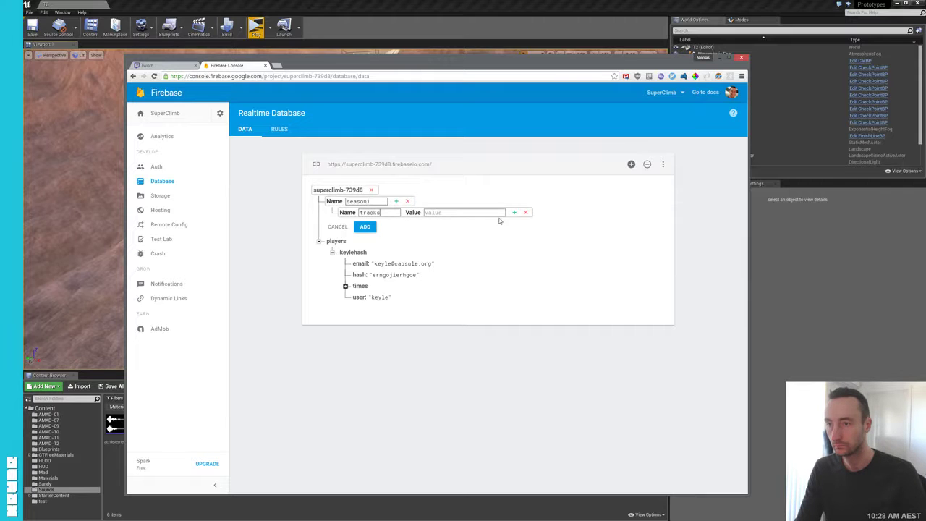
click(514, 213)
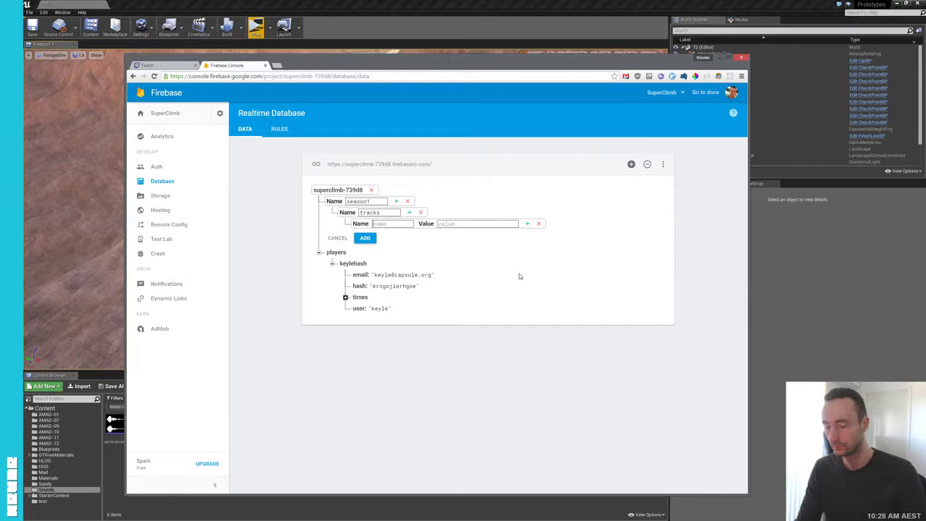
text(track1)
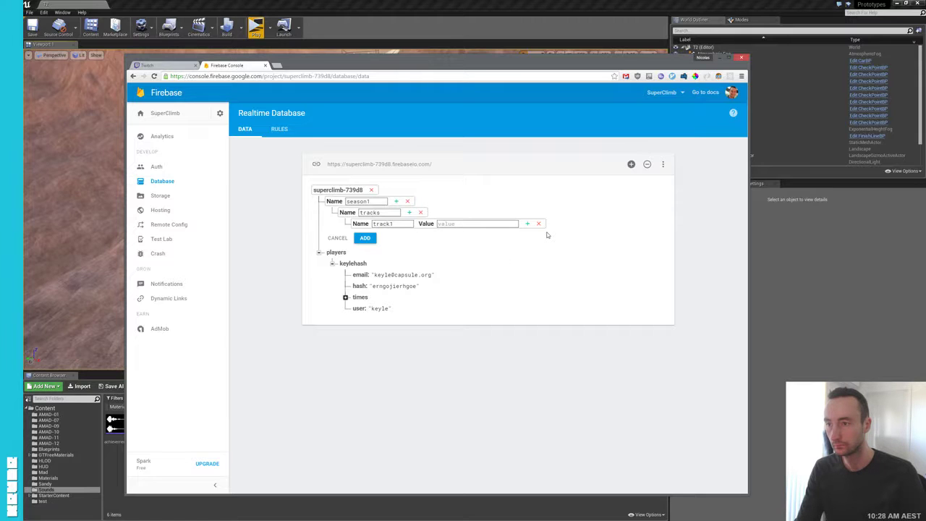
drag(410, 224, 340, 227)
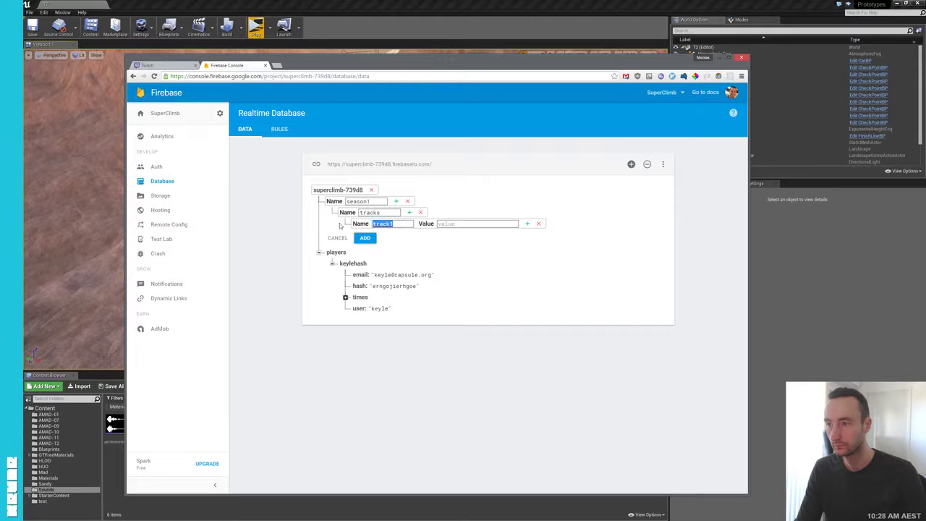
click(537, 247)
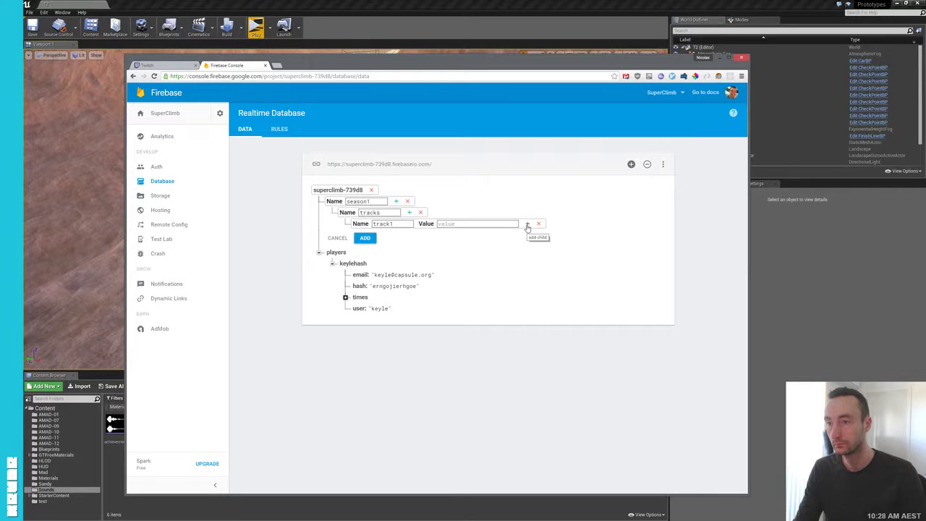
click(528, 225)
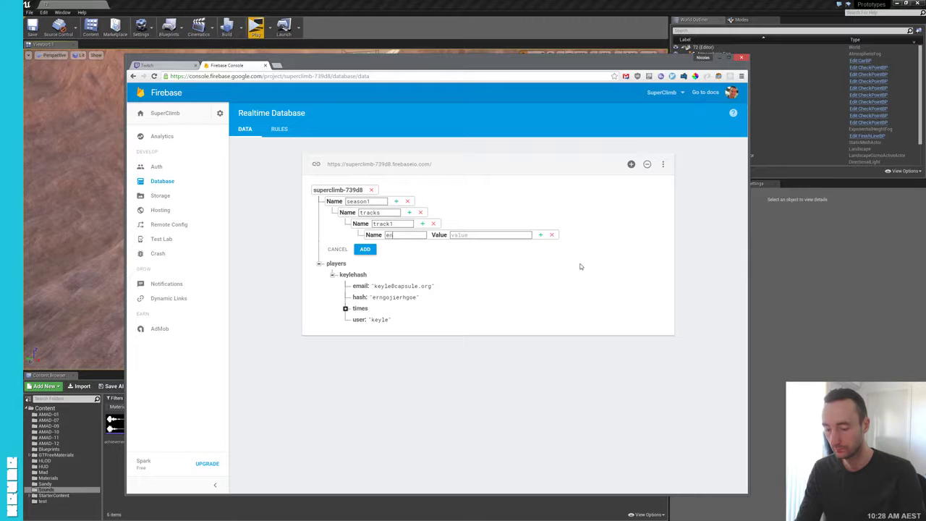
- Name the new child 'entry' and give it a player field holding the player's name
text(entry)
click(539, 235)
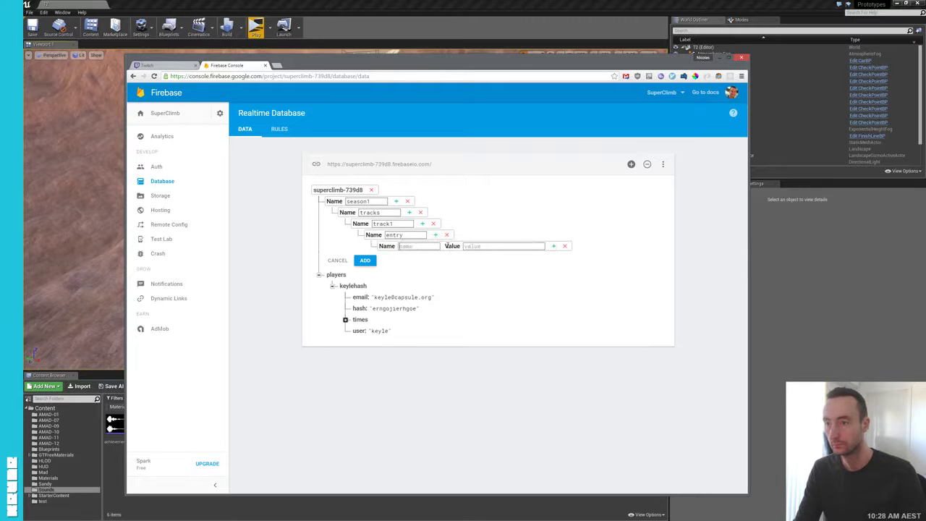
text(player)
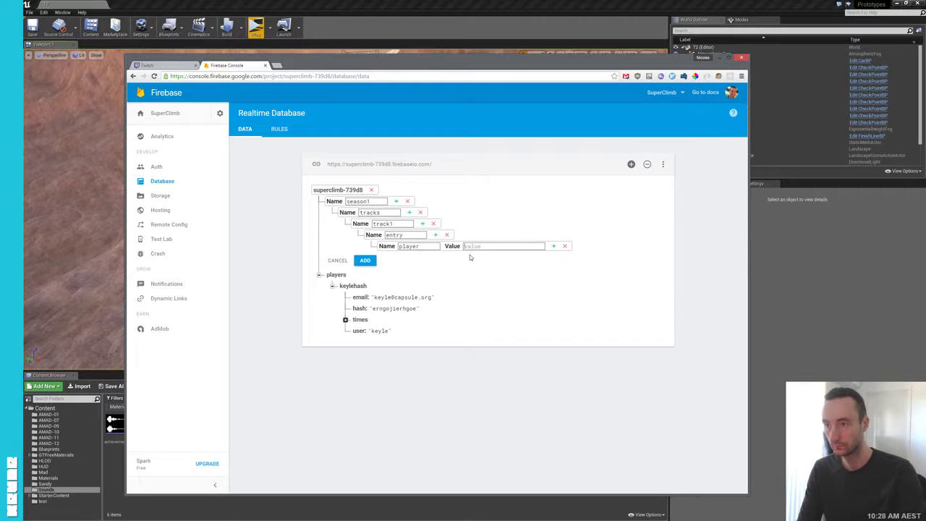
key(Tab)
text(keyle)
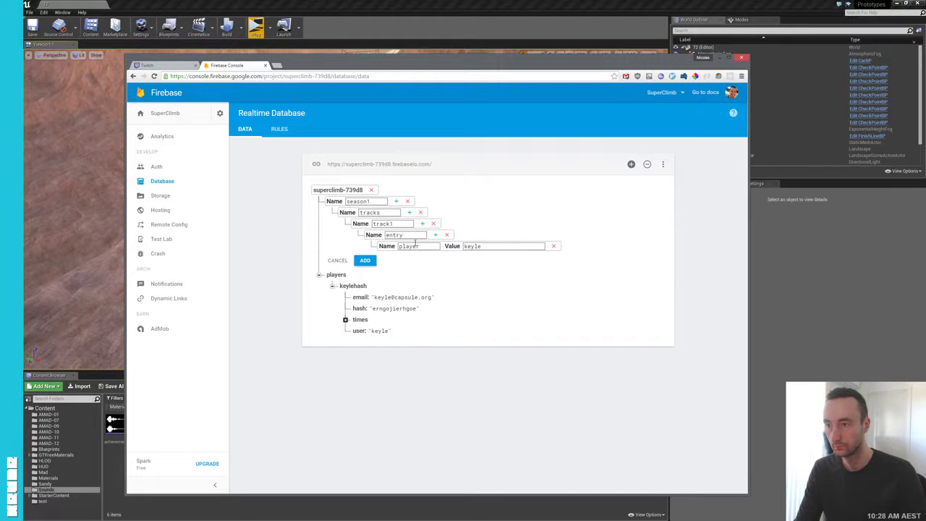
- Add a time field of 123.23 to entry and drop the extra empty row
click(435, 236)
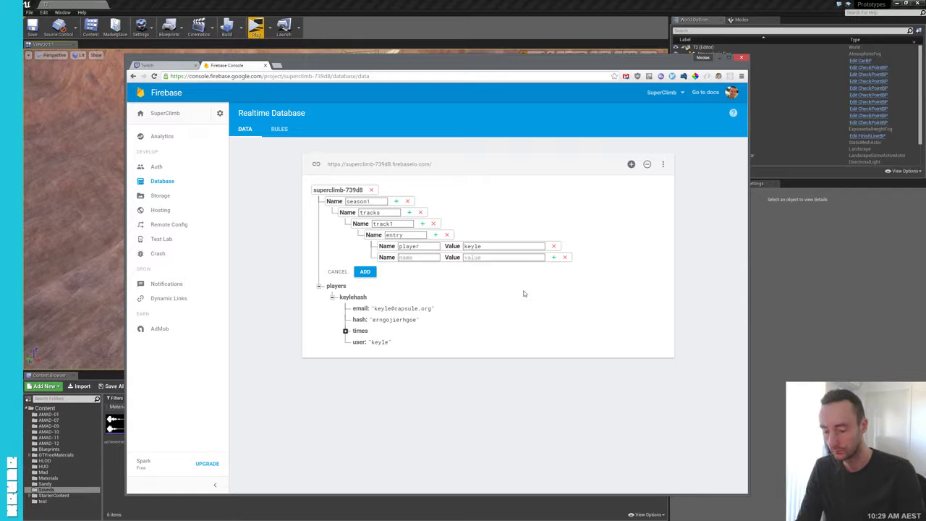
text(time)
key(Tab)
text(123.)
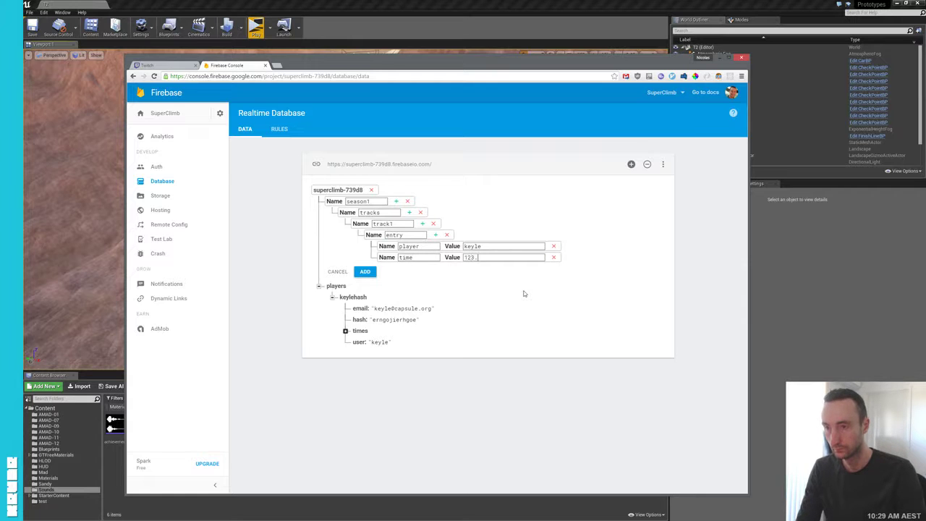
key(Tab)
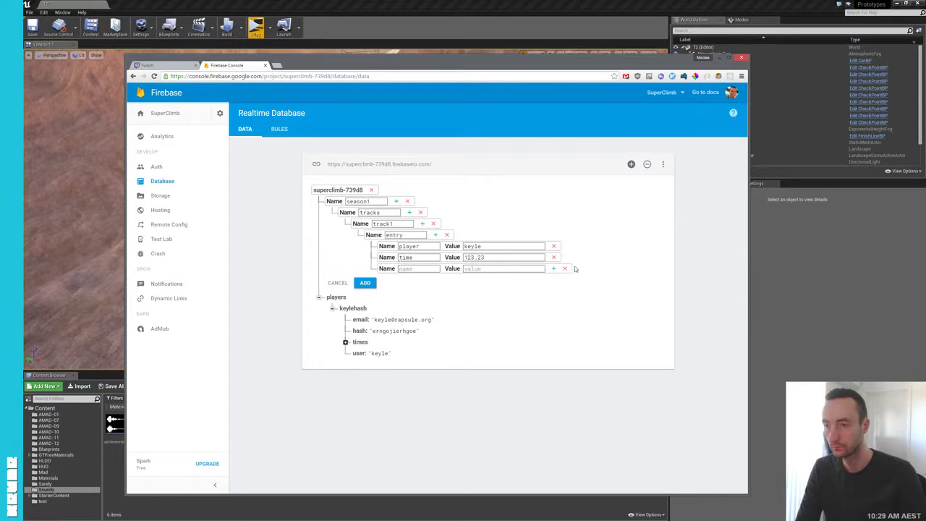
click(566, 269)
- Add the season1 branch to the database and check it in the expanded data tree
key(Return)
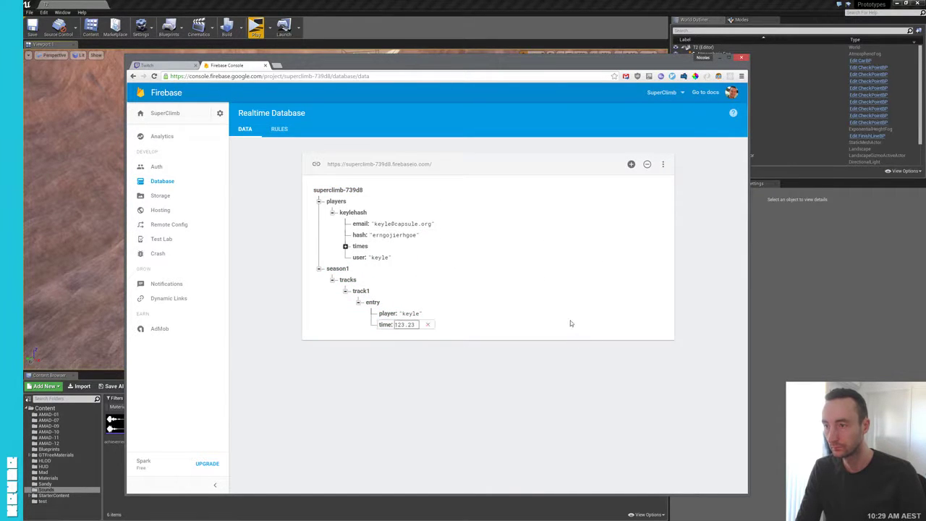
click(631, 164)
click(647, 165)
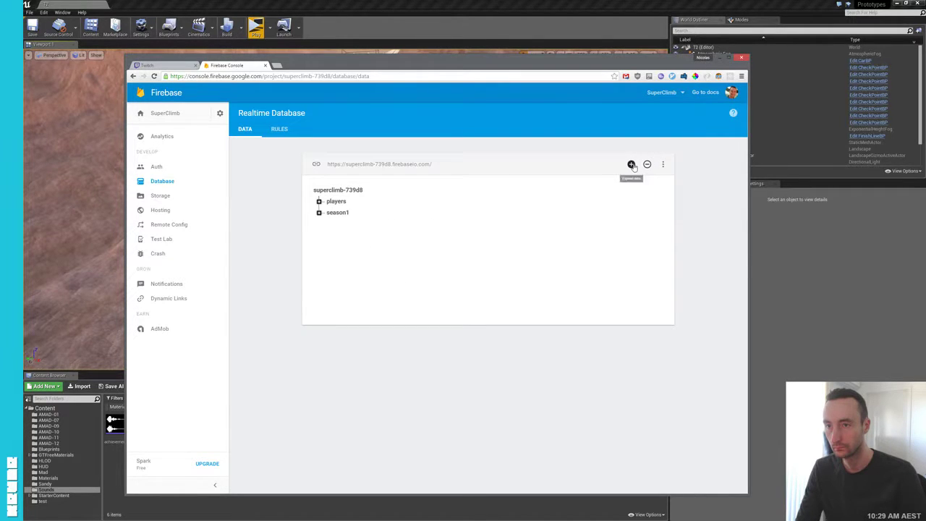
click(631, 165)
click(648, 165)
- Export the database as superclimb-739d8-export.json and open the downloaded file
click(661, 166)
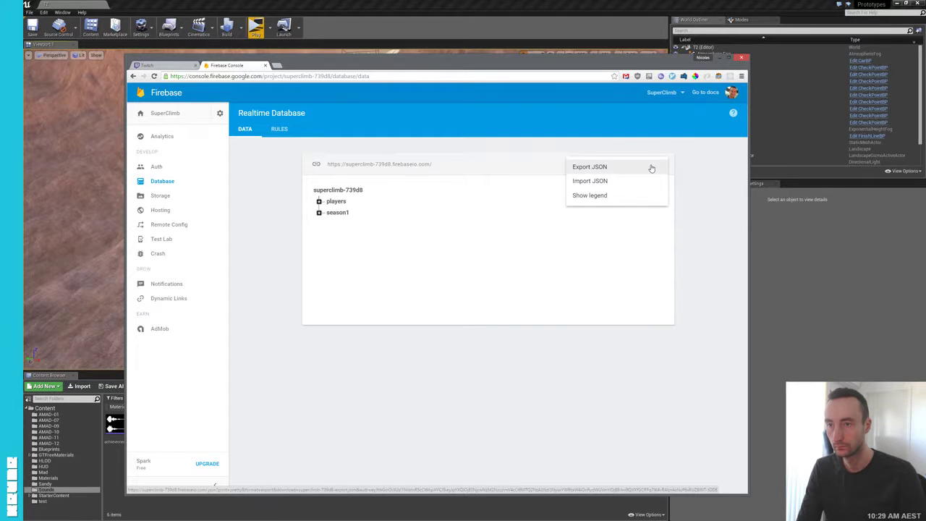
click(630, 194)
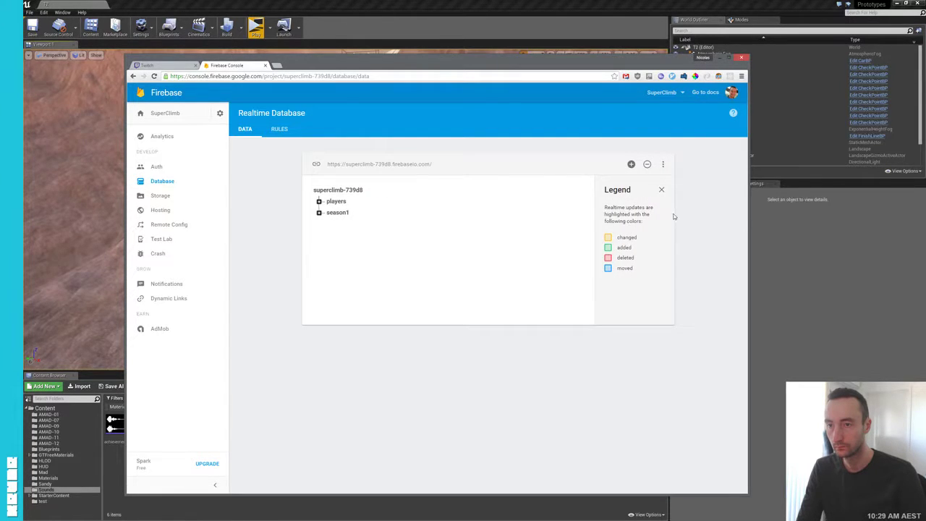
click(662, 190)
click(663, 164)
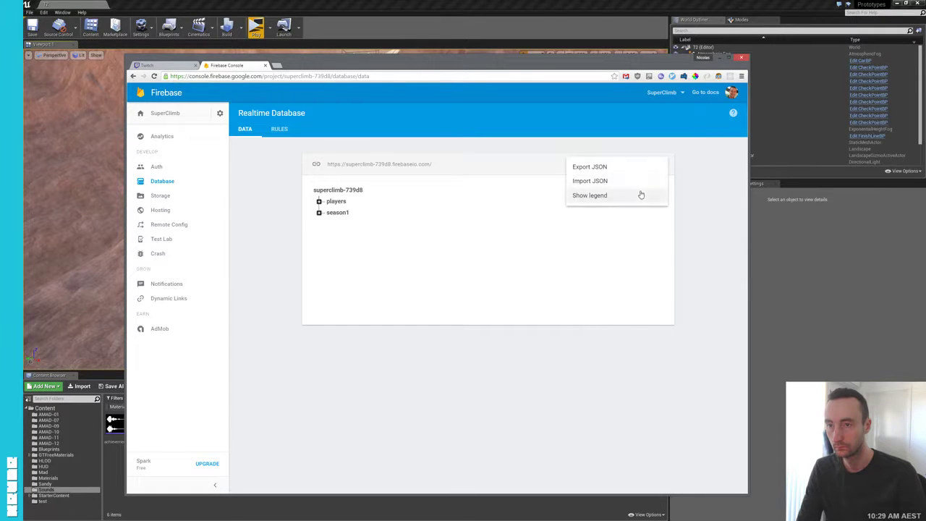
click(595, 168)
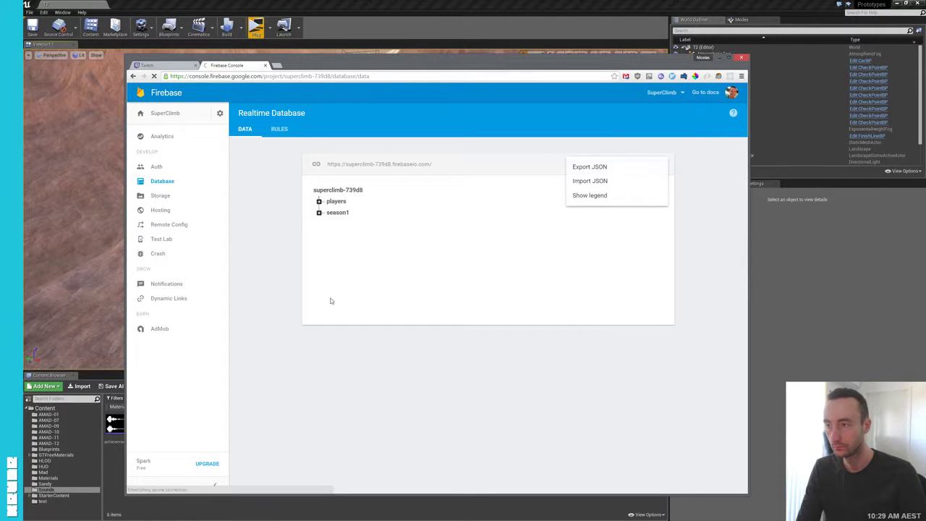
click(189, 484)
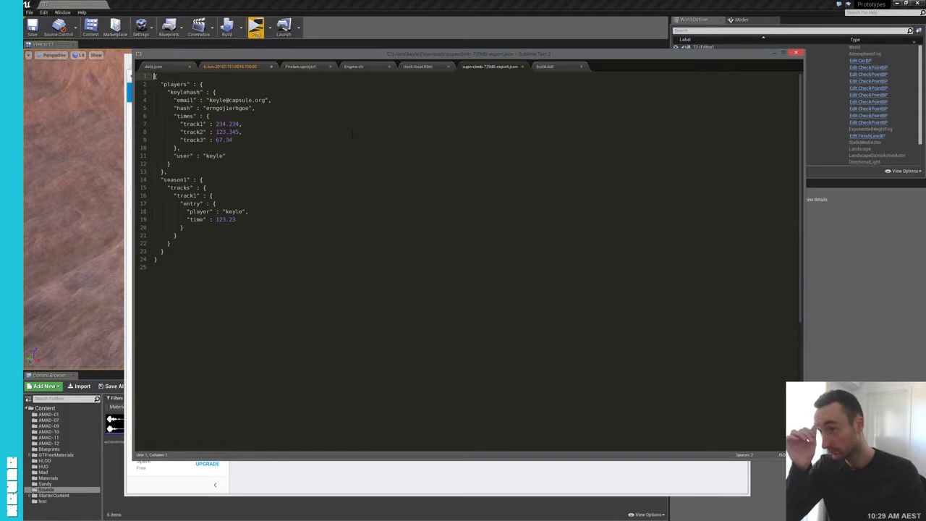
- Add a new "hash" key line to the season1 track1 entry
key(Down)
key(Down)
key(Down)
key(Down)
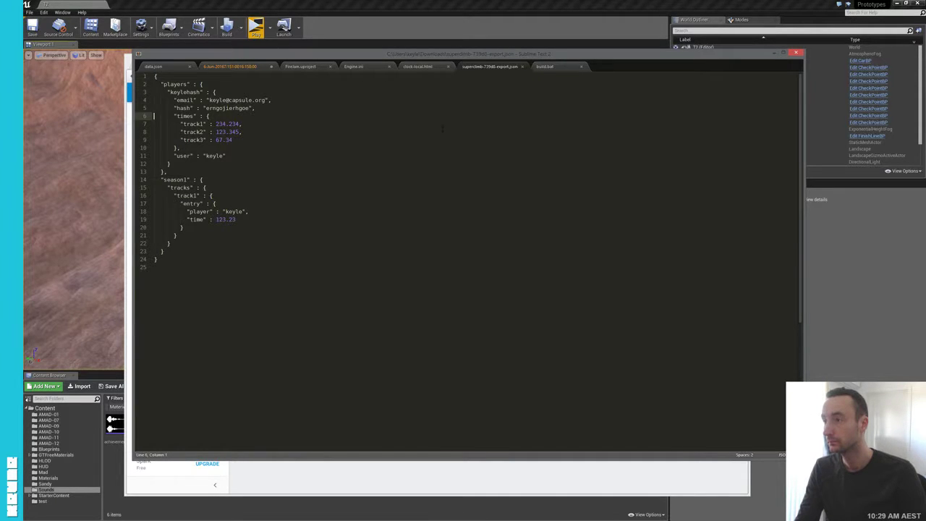
key(Up)
key(Up)
key(Up)
key(Down)
key(Down)
key(Down)
key(Down)
key(Down)
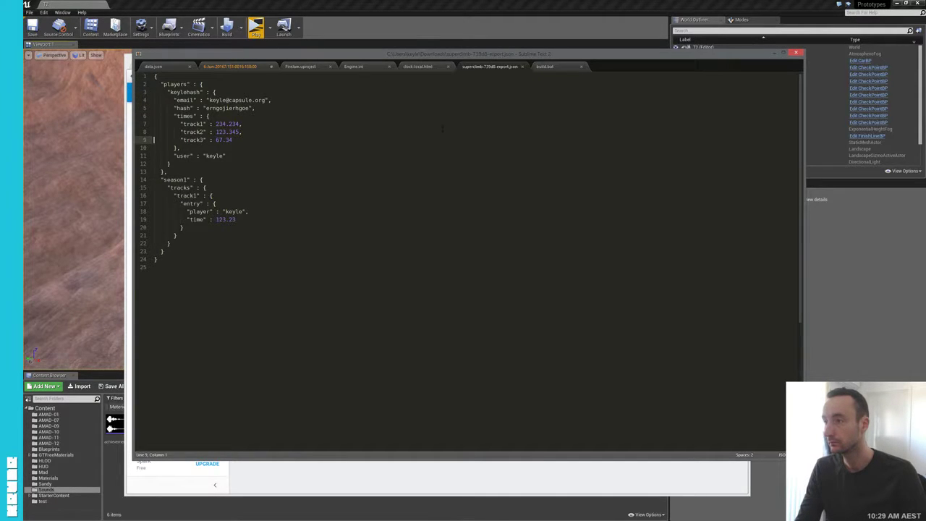
key(Down)
key(Down)
key(Down)
key(Down)
key(Down)
key(Down)
key(Down)
key(Down)
key(Down)
key(Return)
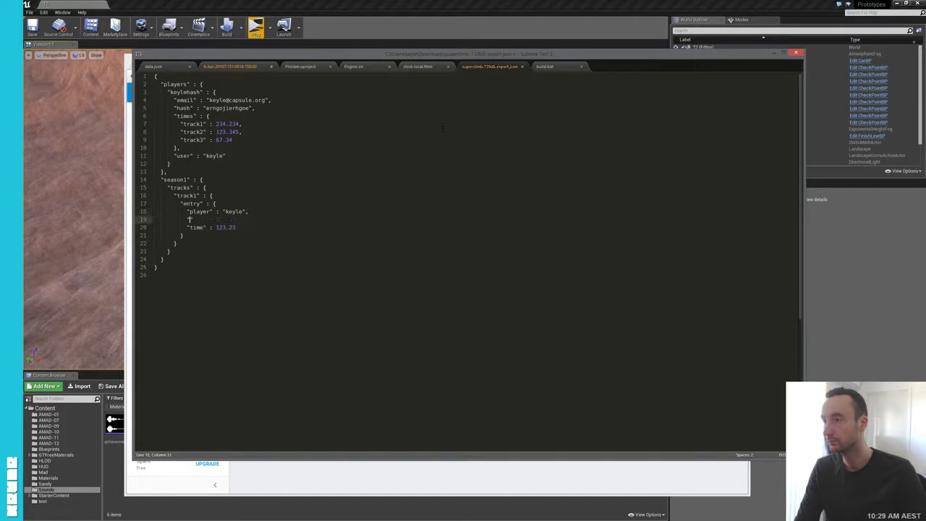
text("hash":)
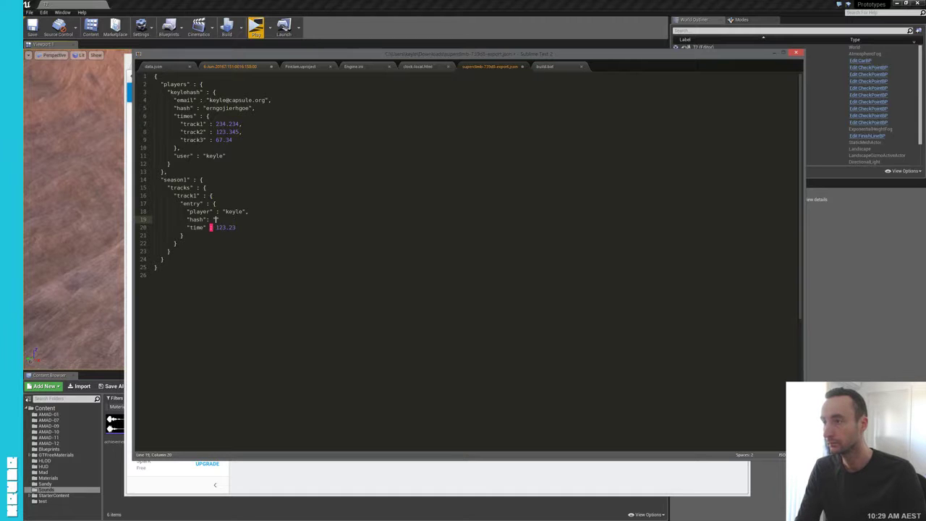
- Use the player's hash value as the player key and as the entry's hash value
double_click(227, 108)
key(ctrl+c)
double_click(185, 92)
key(ctrl+v)
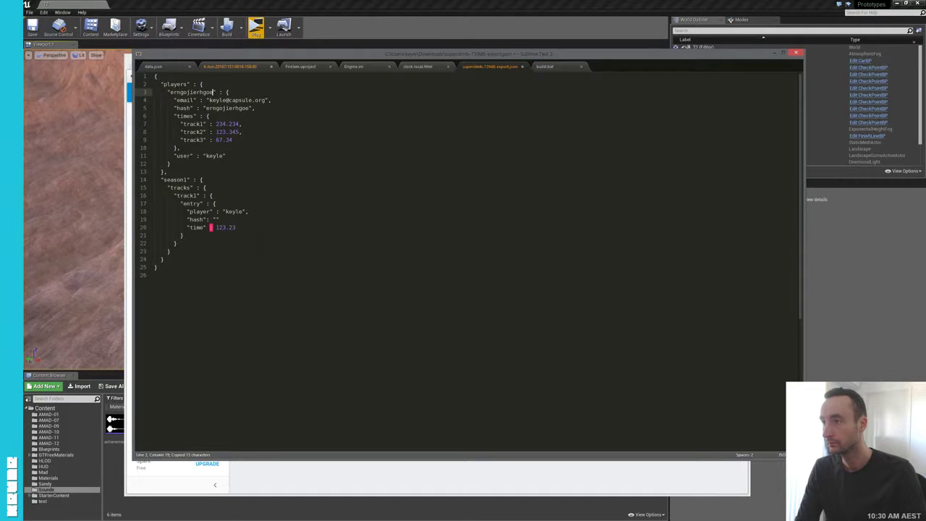
click(216, 219)
key(ctrl+v)
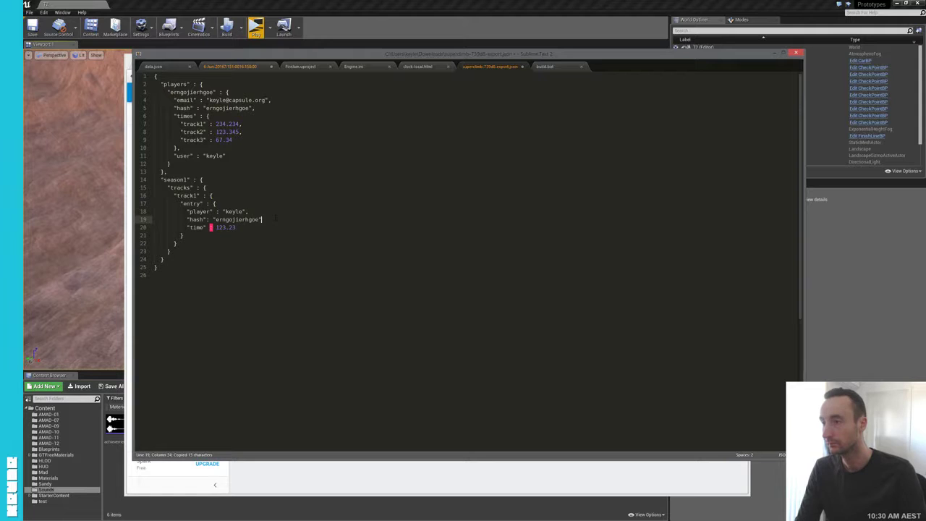
text(,)
key(Down)
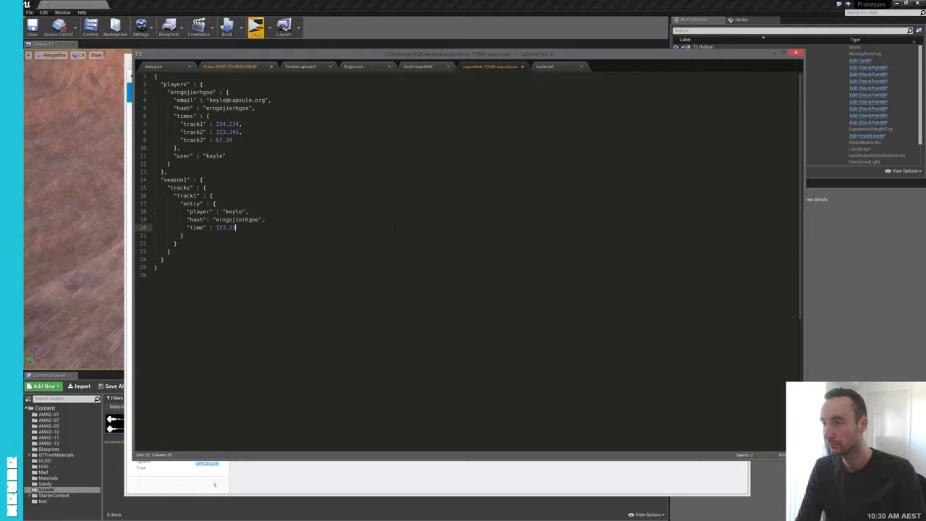
key(Up)
key(Up)
key(Up)
key(Up)
key(Up)
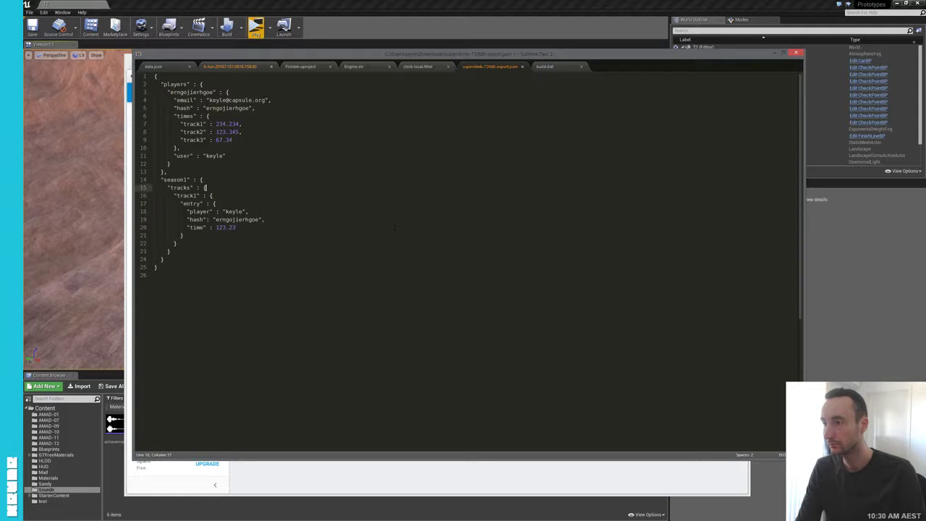
- Copy the entire edited JSON and start Import JSON from the database's options menu
key(Down)
key(Up)
key(alt+Tab)
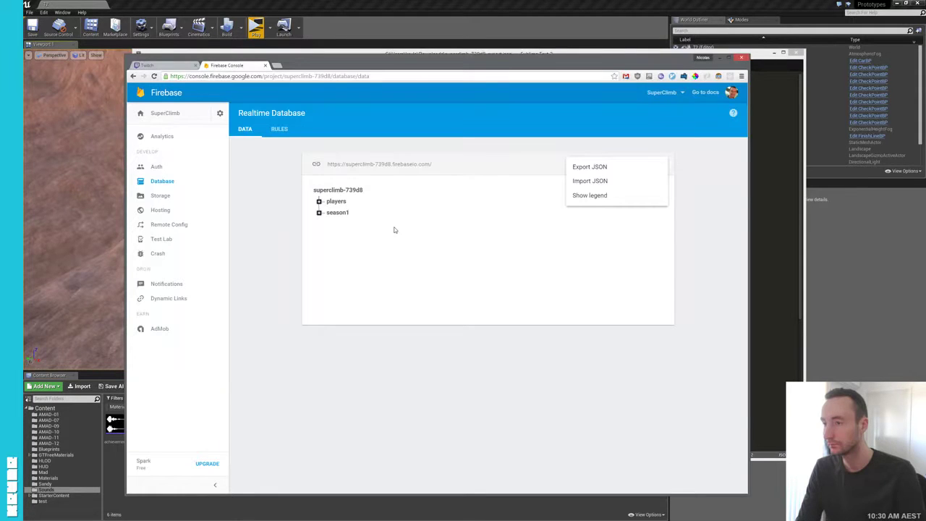
key(alt+Tab)
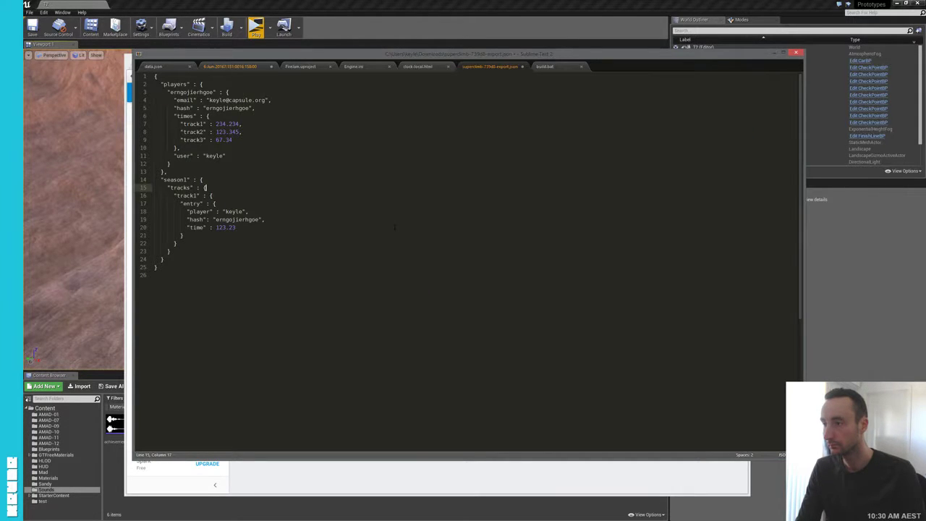
key(alt+Tab)
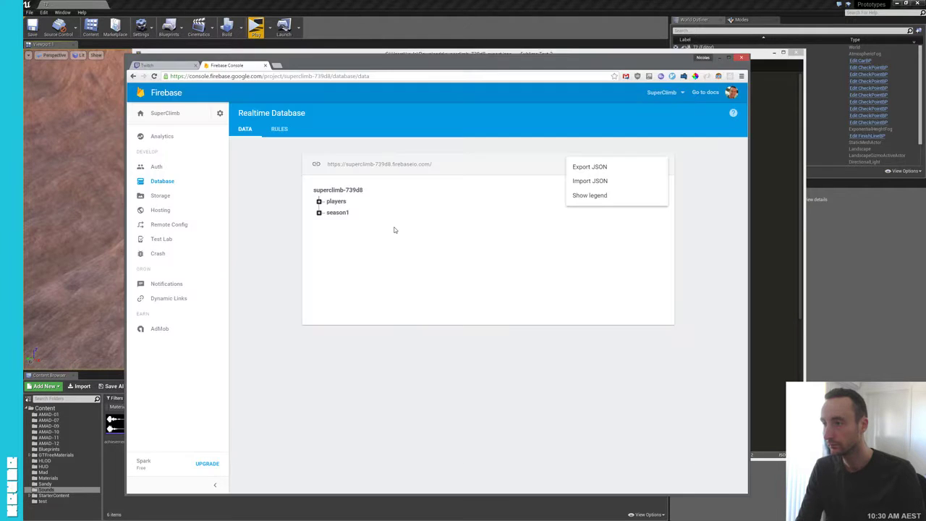
key(alt+Tab)
key(ctrl+a)
key(ctrl+c)
key(alt+Tab)
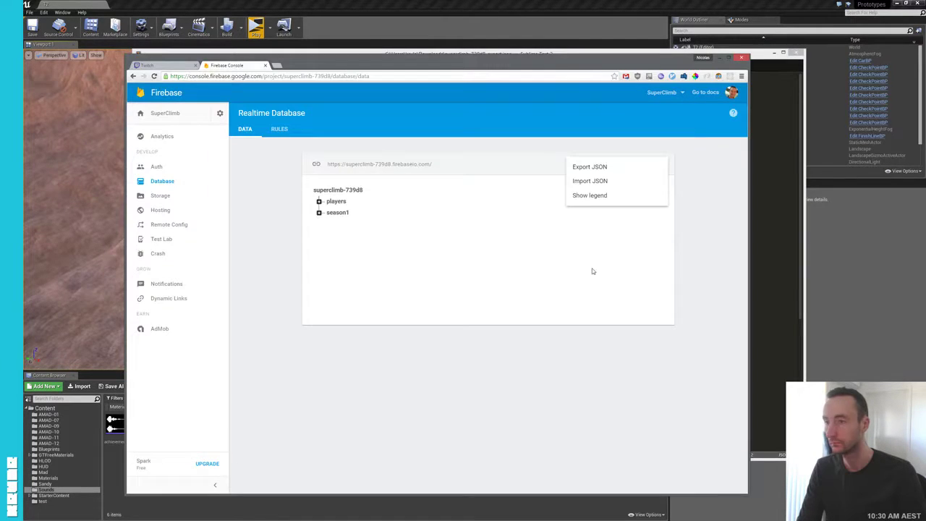
click(590, 181)
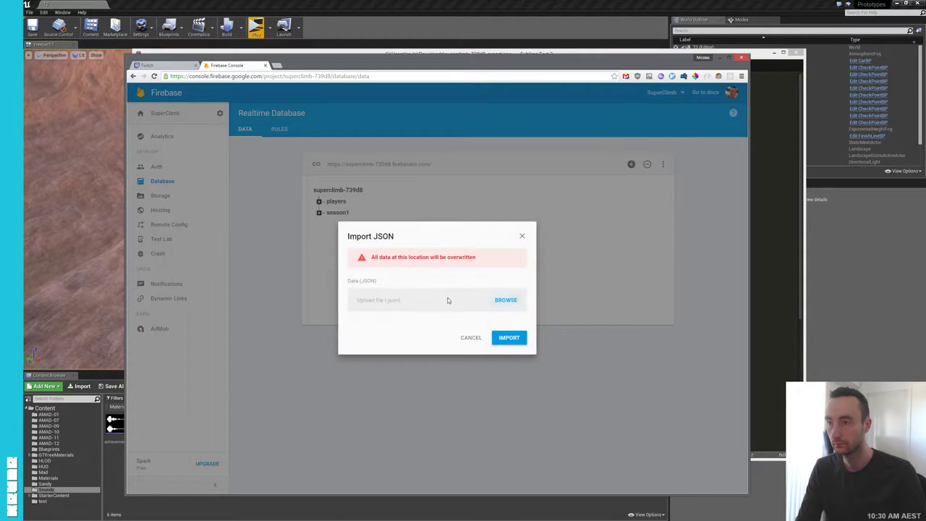
click(505, 301)
key(Escape)
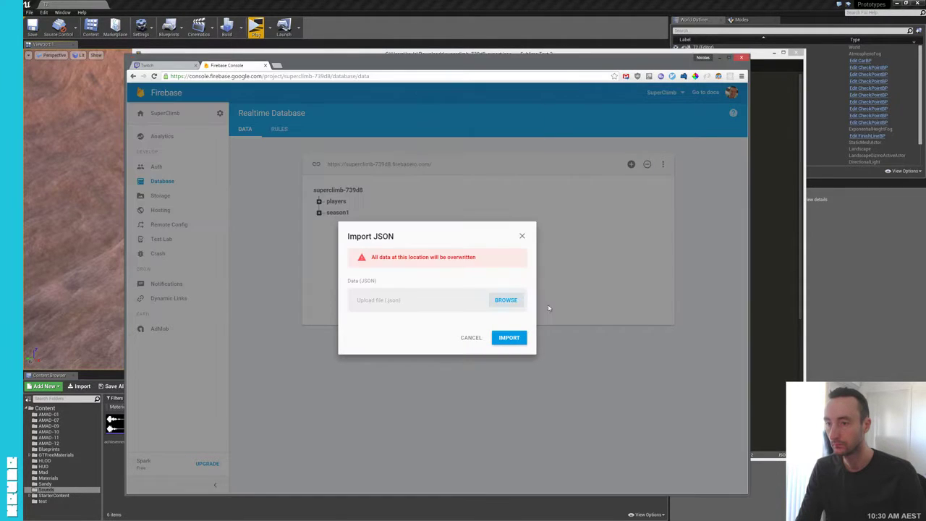
click(522, 237)
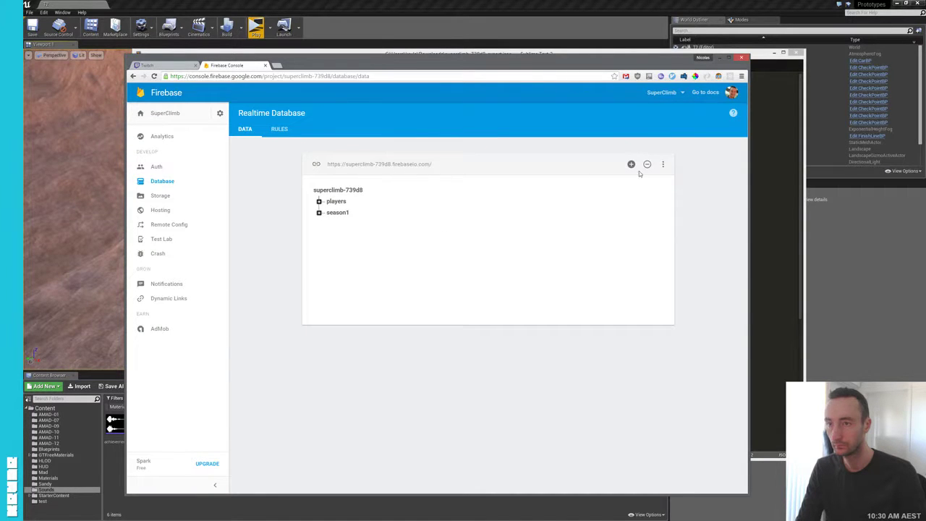
key(alt+Tab)
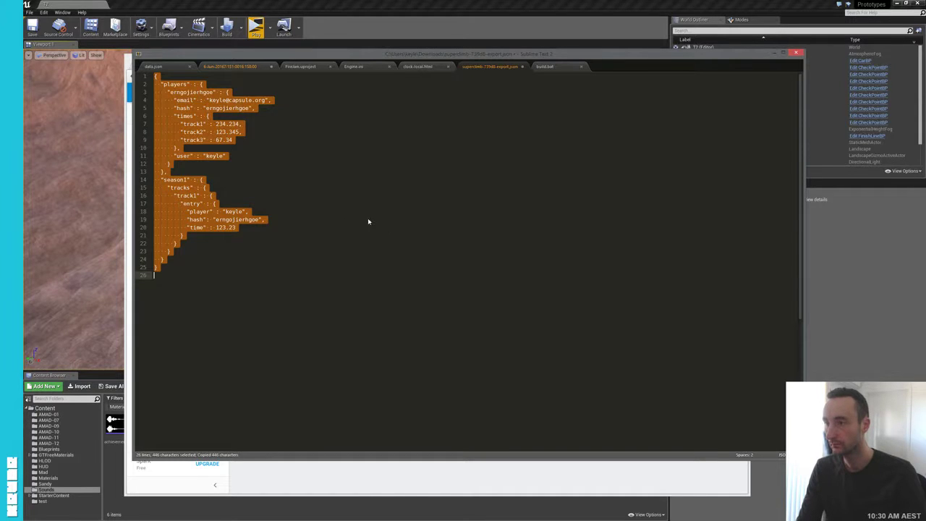
key(alt+Tab)
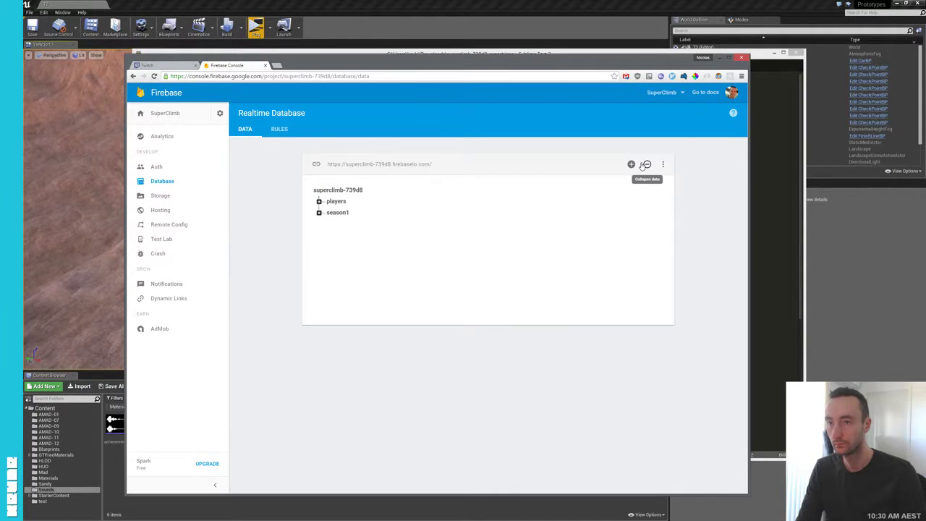
click(663, 164)
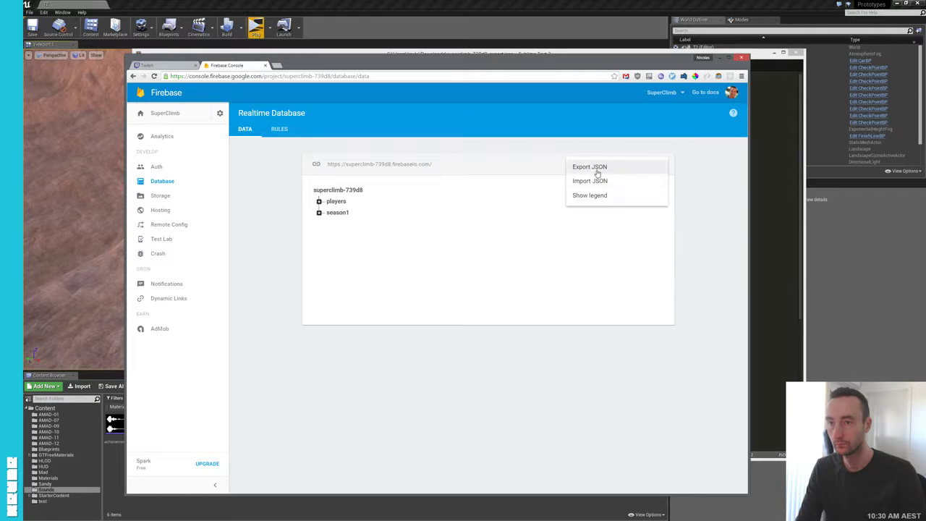
click(600, 180)
- Import superclimb-739d8-export.json, overwriting the existing Realtime Database data
click(506, 299)
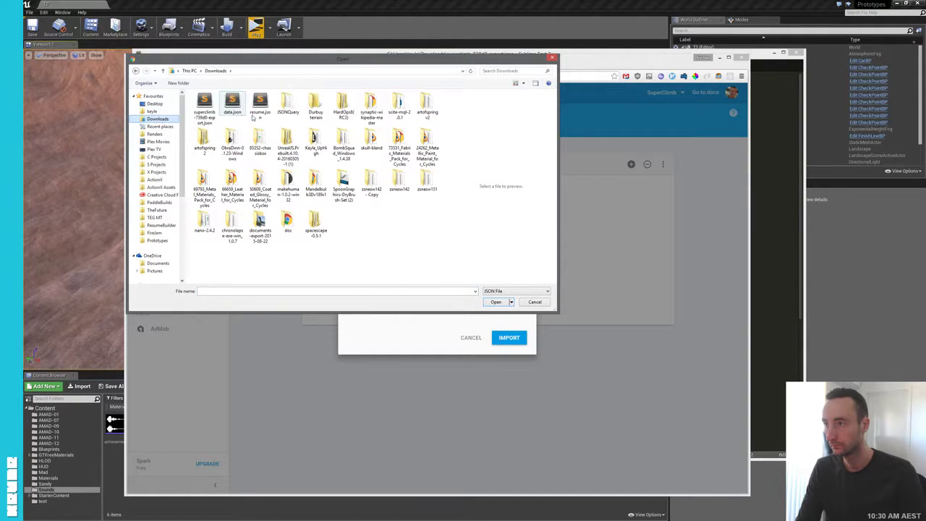
click(206, 107)
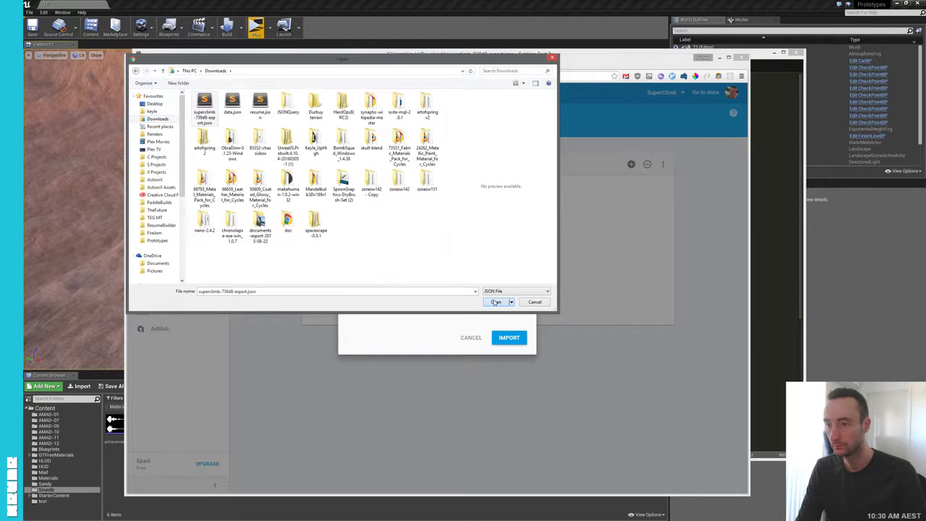
click(496, 302)
click(509, 339)
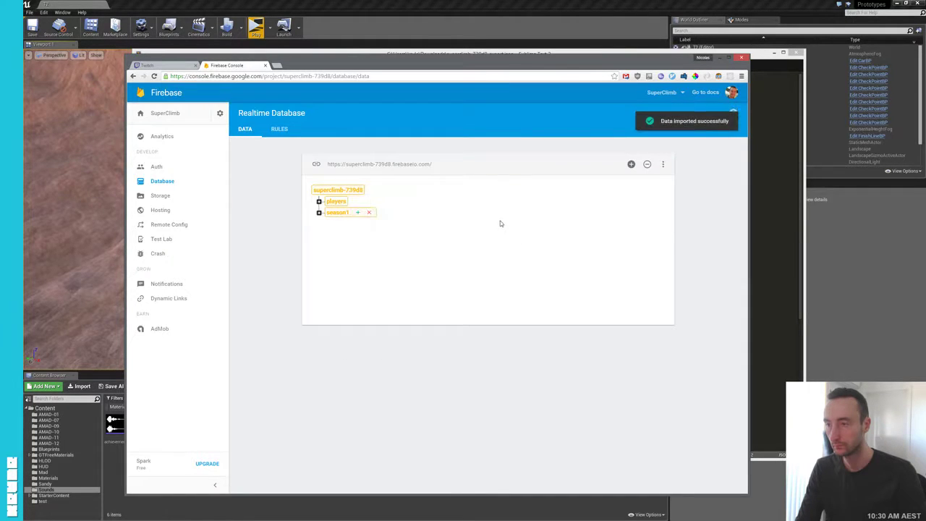
- Expand players, season1, tracks and track1 to show the hash-keyed player and entry
click(318, 212)
click(318, 201)
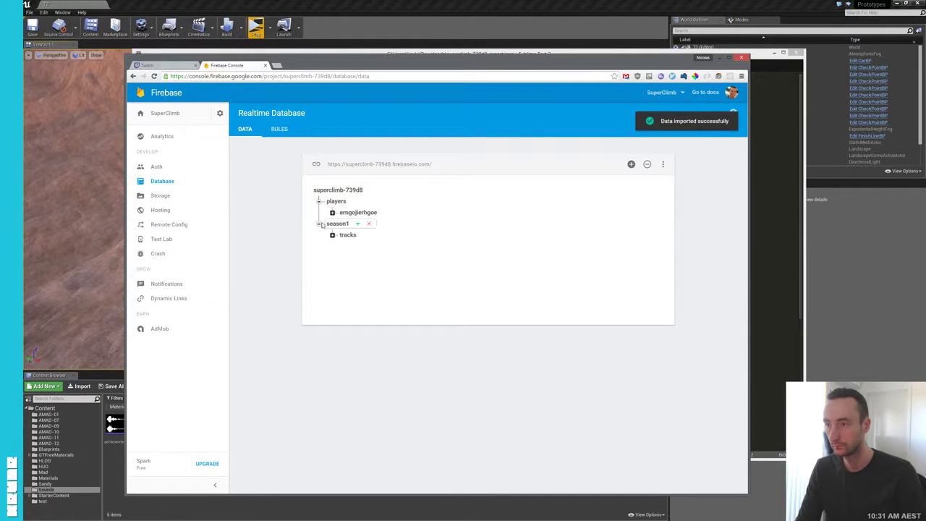
click(332, 235)
click(344, 247)
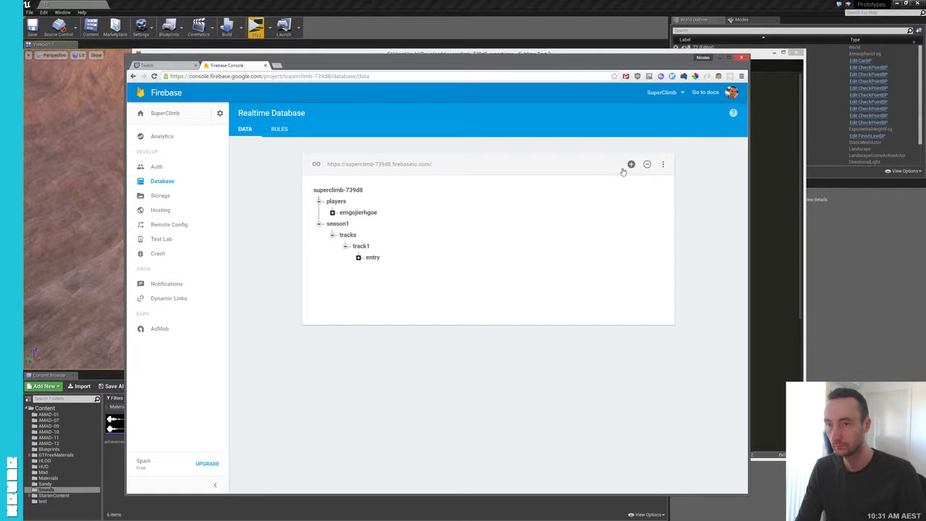
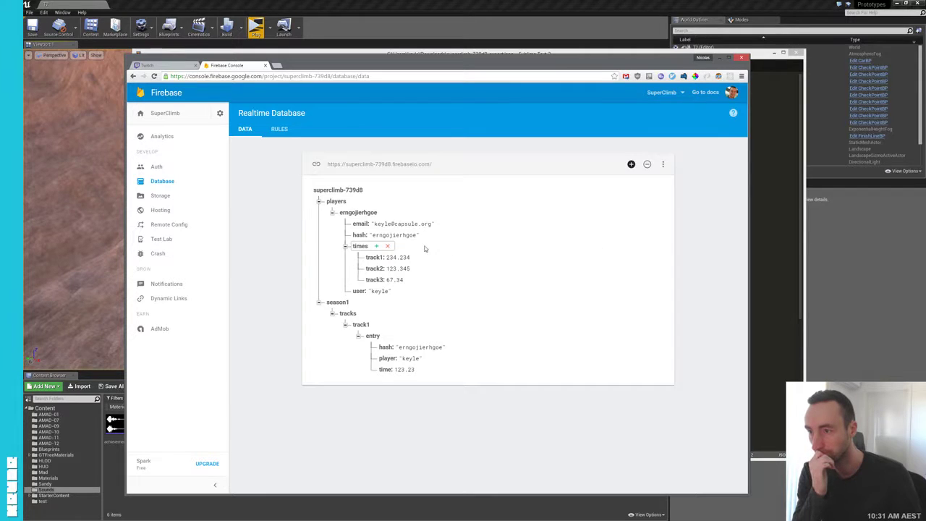
- Delete the player's times branch with its three track times
click(389, 247)
click(532, 326)
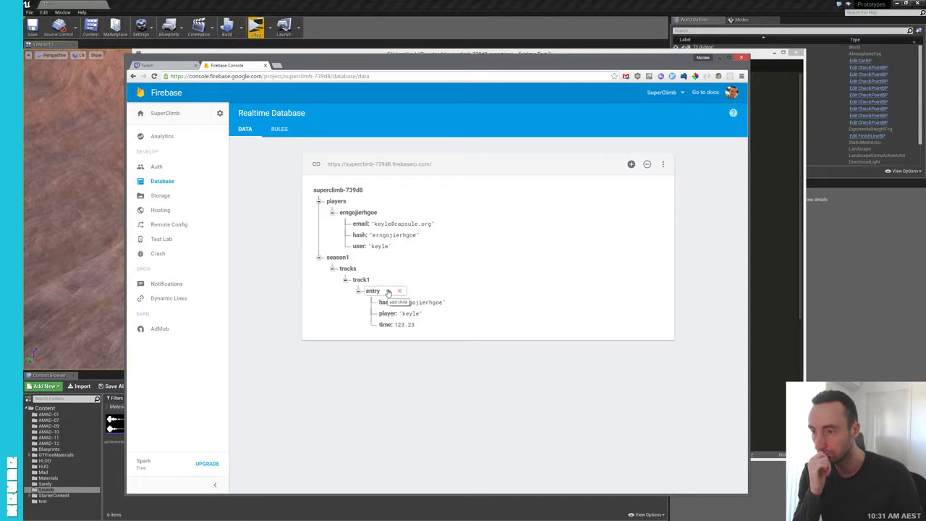
- Overwrite track1's entry with a new entry holding only hash 'eop'
click(389, 291)
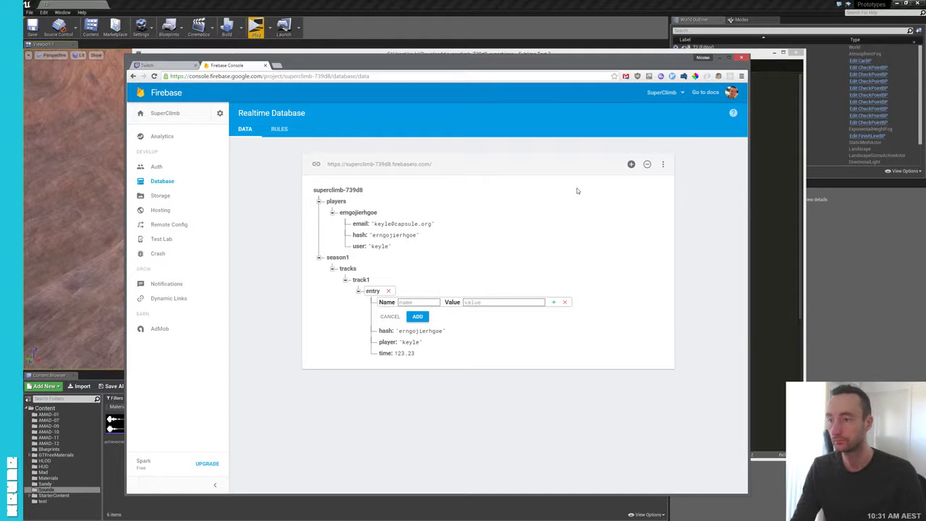
click(564, 303)
click(379, 279)
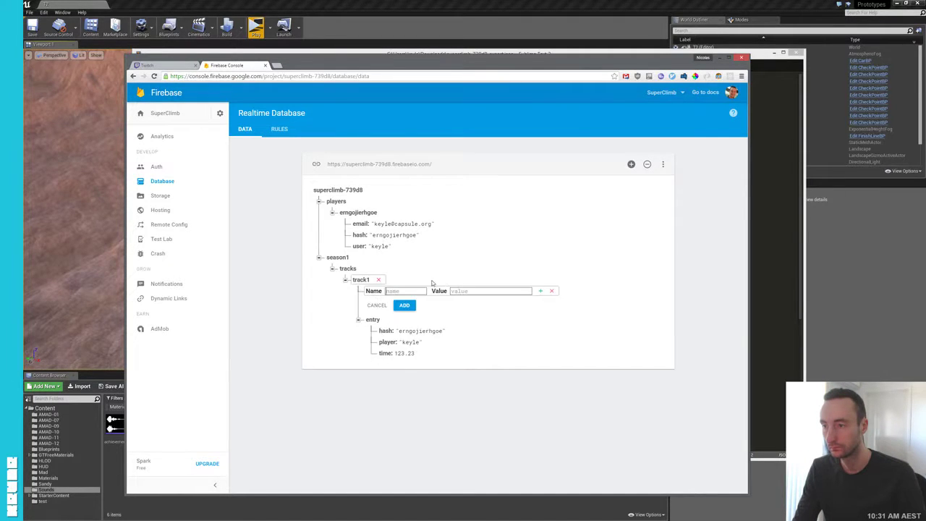
text(entry)
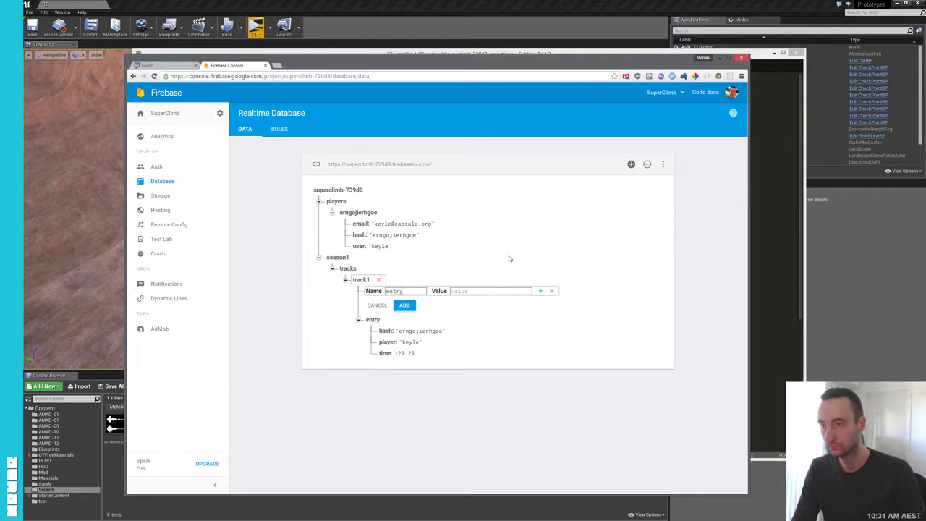
click(541, 291)
text(hash)
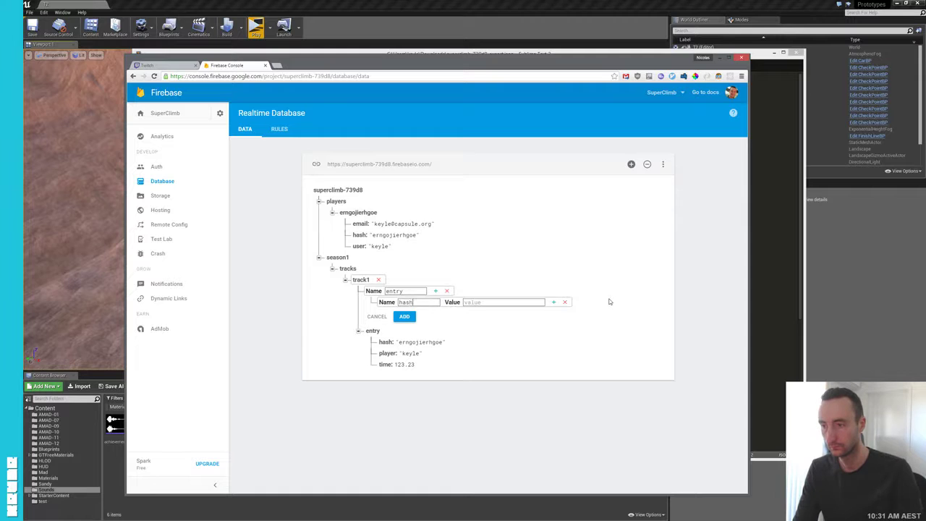
key(Tab)
text(e)
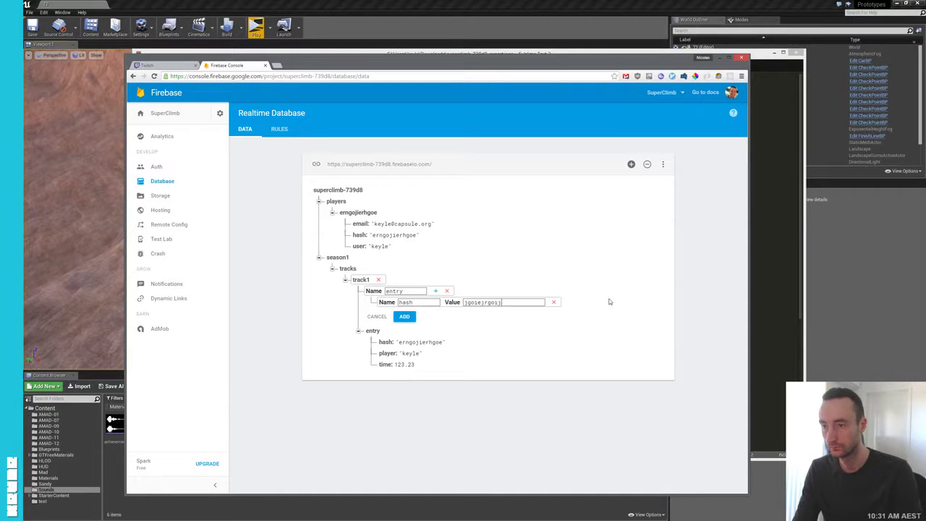
text(op)
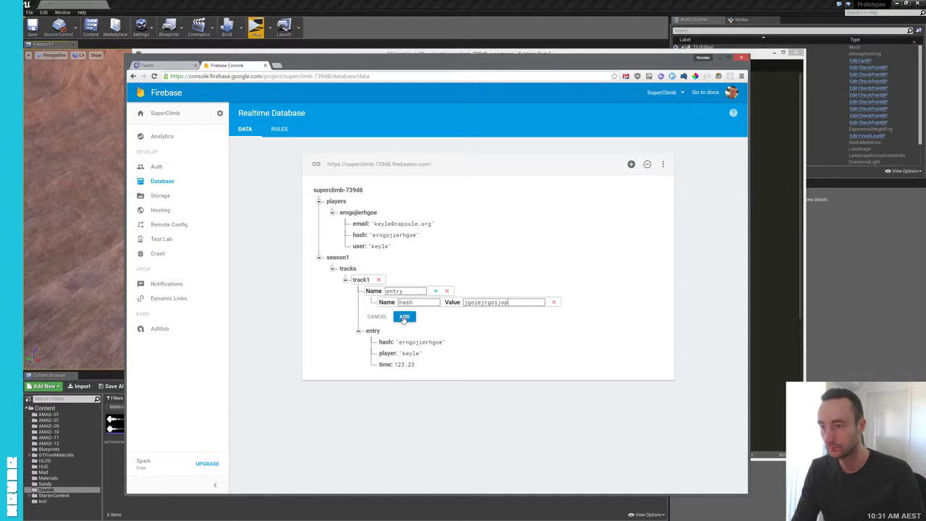
click(405, 318)
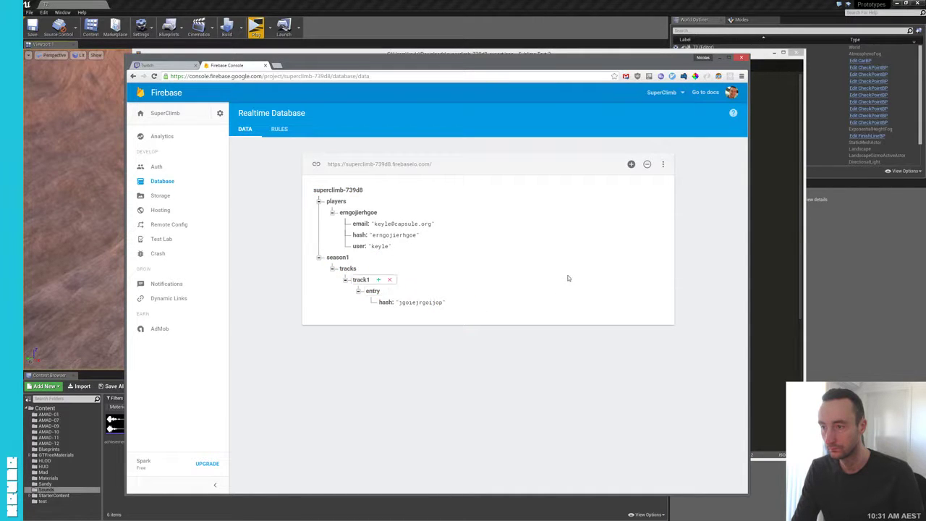
- Import superclimb-739d8-export.json to restore the player's times and track1's full entry
click(635, 166)
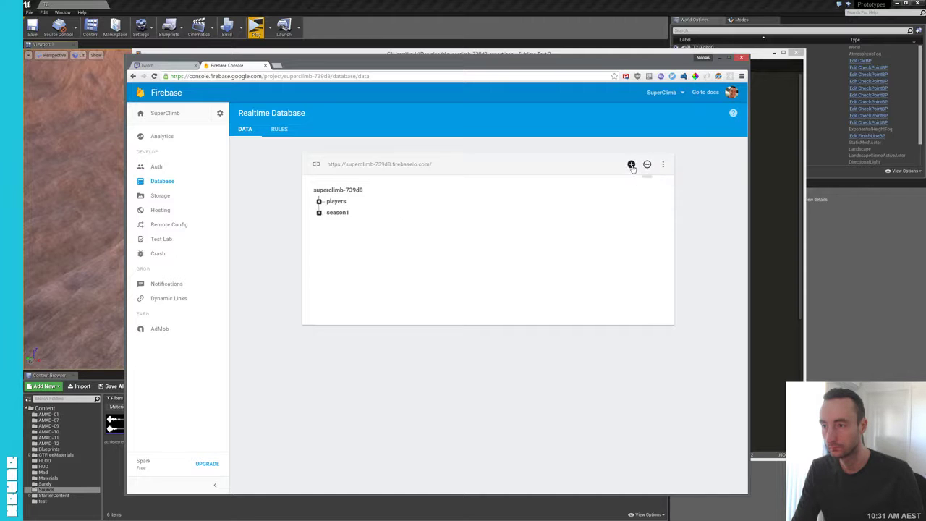
key(alt+Tab)
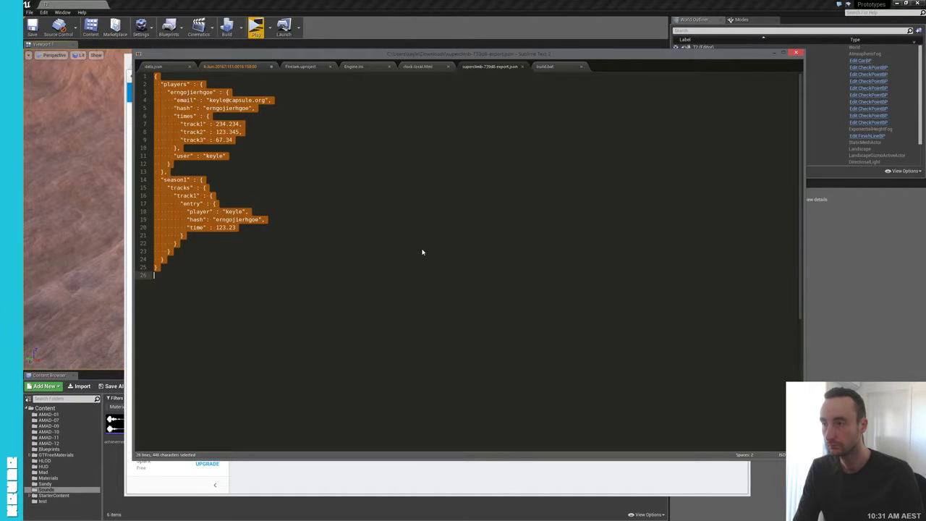
key(alt+Tab)
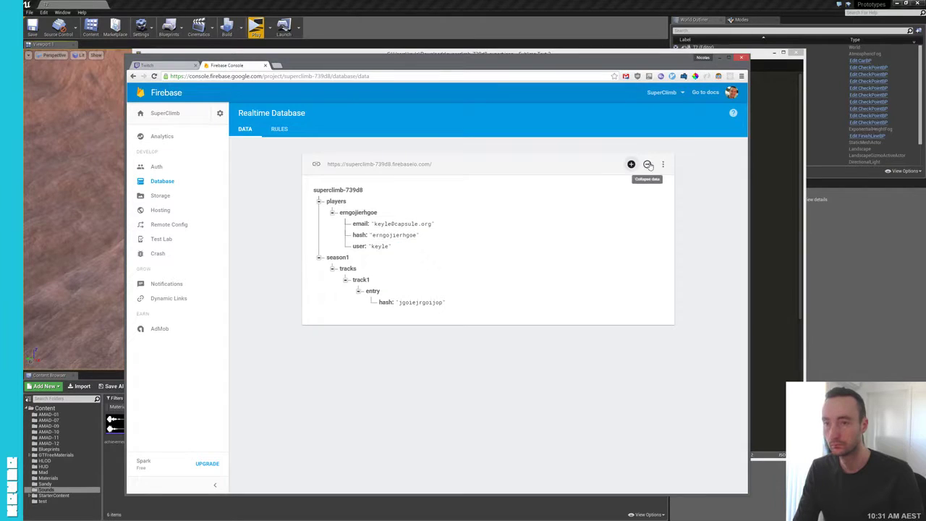
click(663, 164)
click(590, 181)
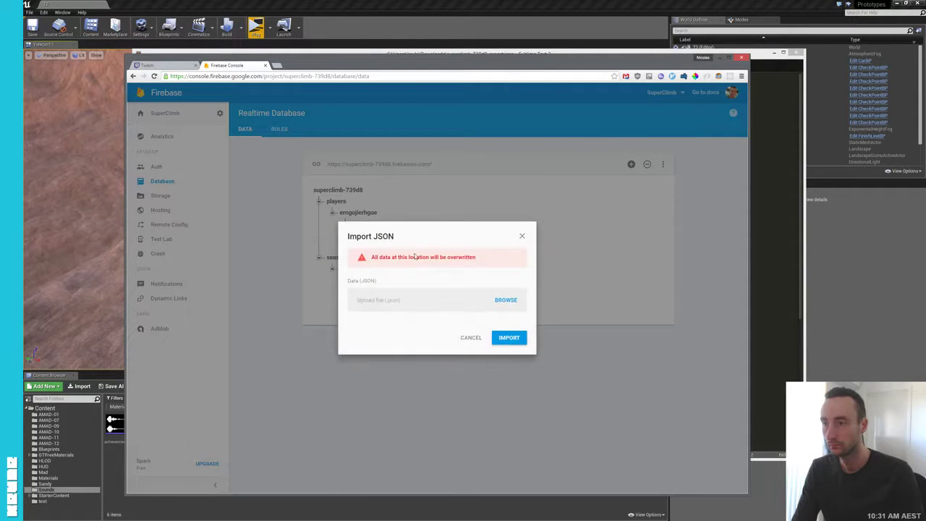
click(506, 299)
double_click(204, 112)
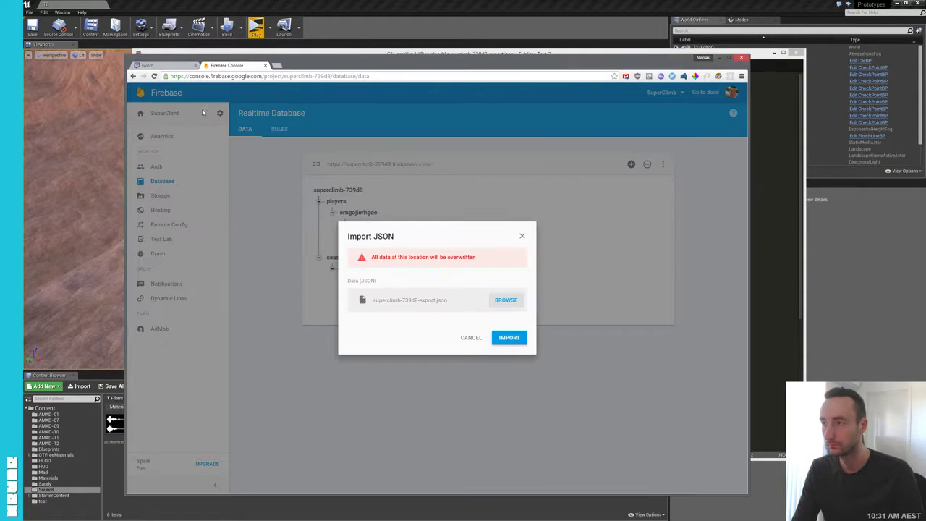
click(510, 336)
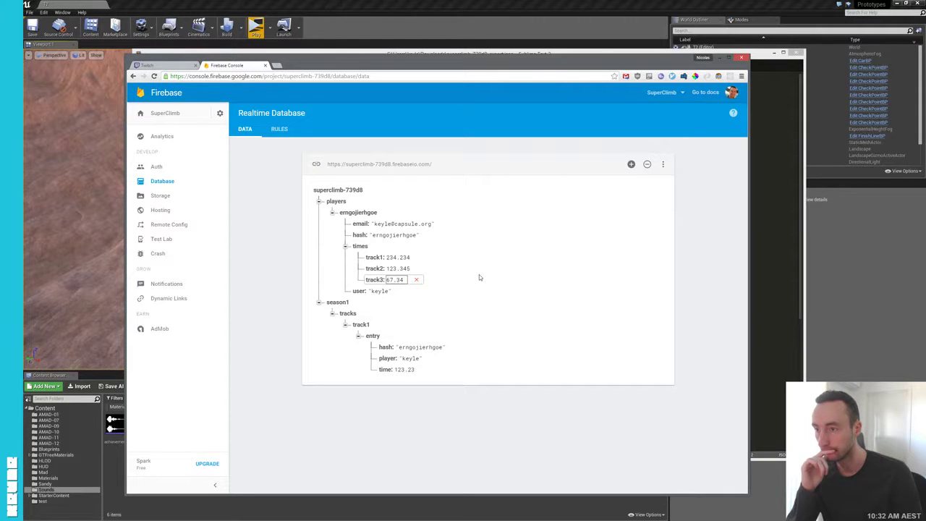
- Drill into season1/tracks/track1/entry to view its hash, player and time 123.23
key(Return)
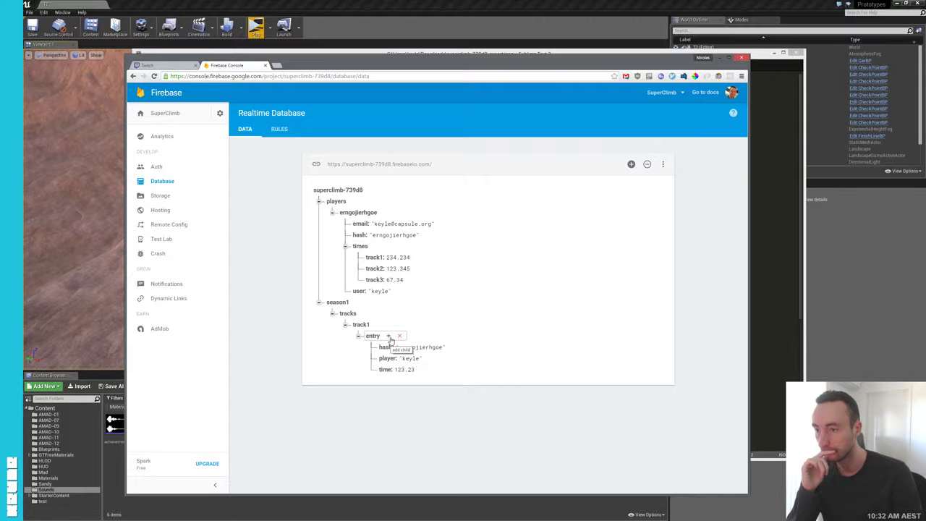
click(359, 337)
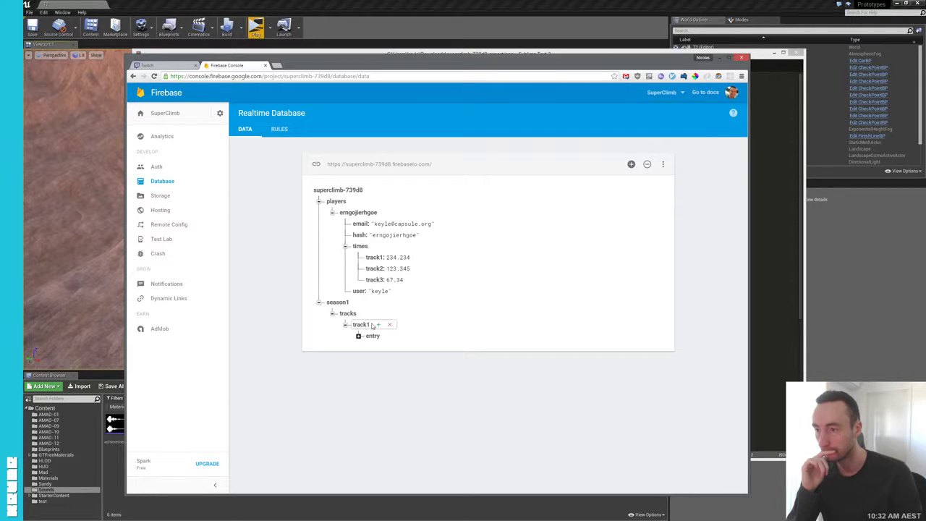
click(379, 325)
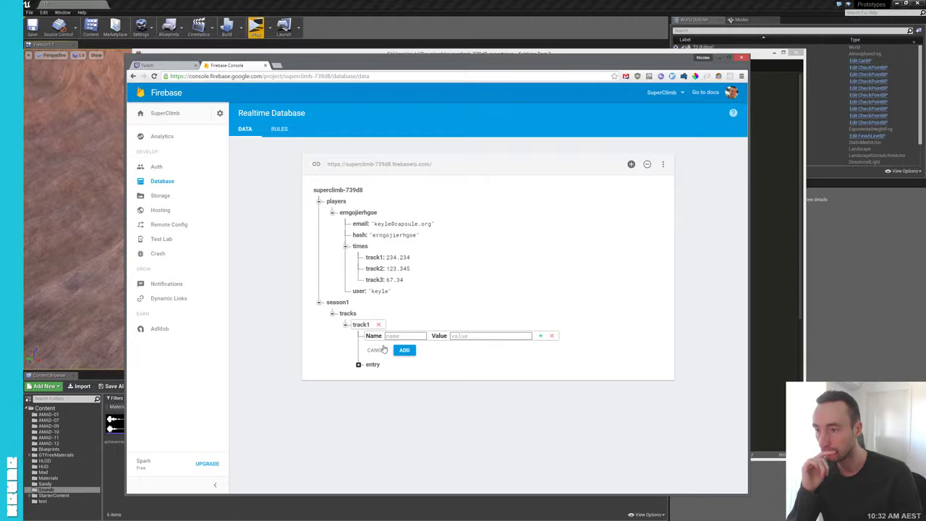
click(552, 337)
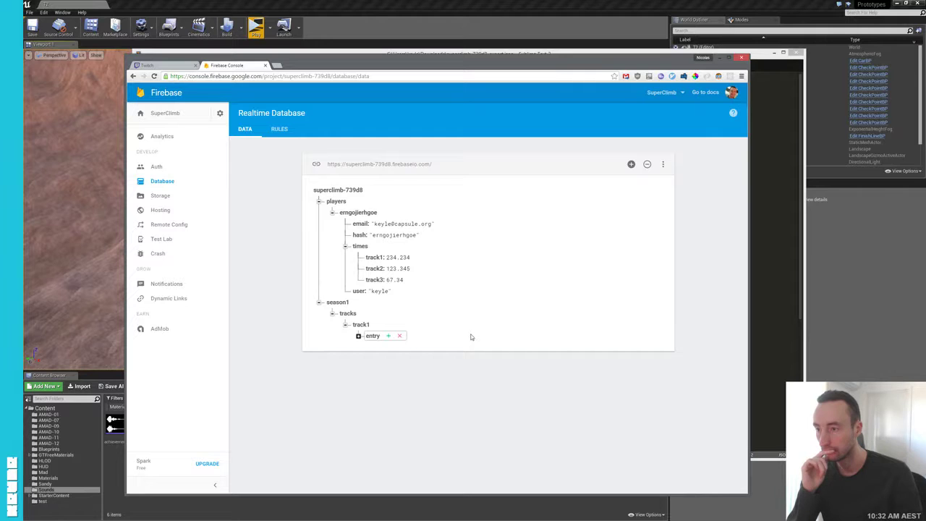
click(389, 337)
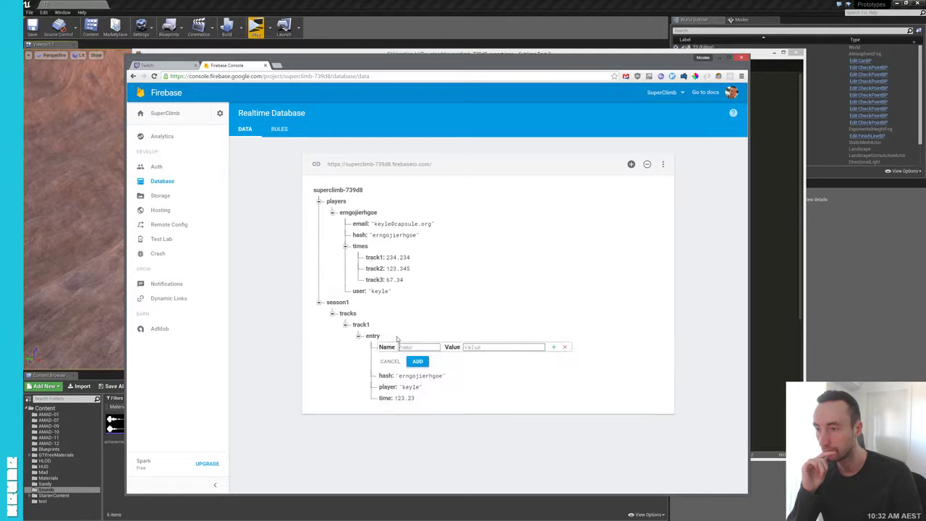
click(567, 348)
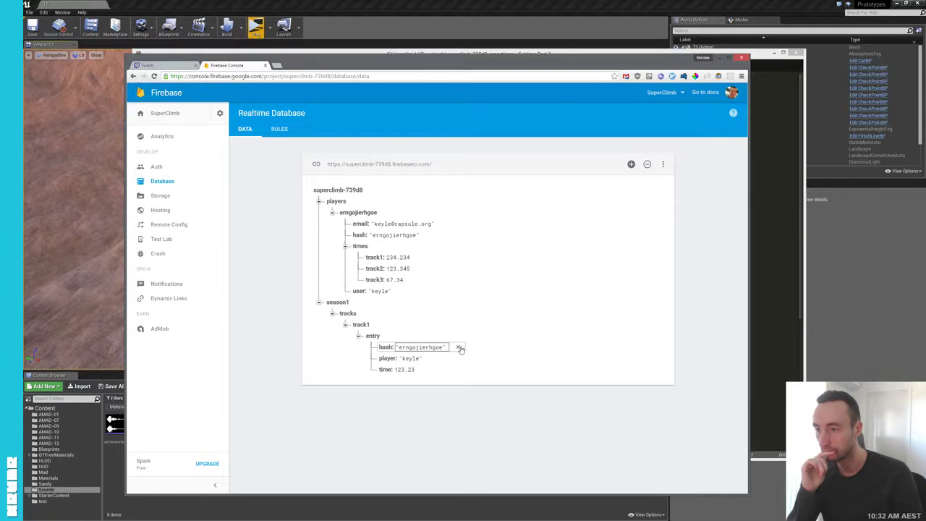
click(372, 336)
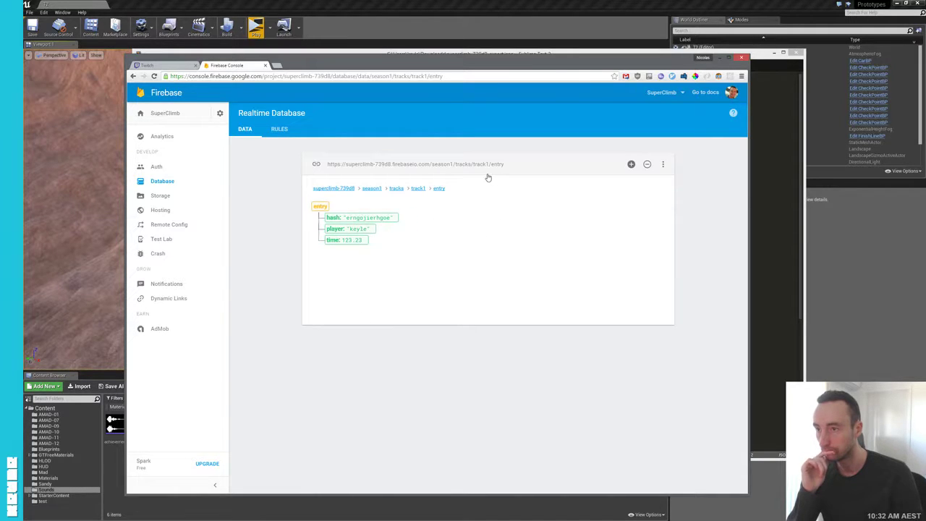
- Navigate from the entry node back up to the superclimb-739d8 database root
click(420, 190)
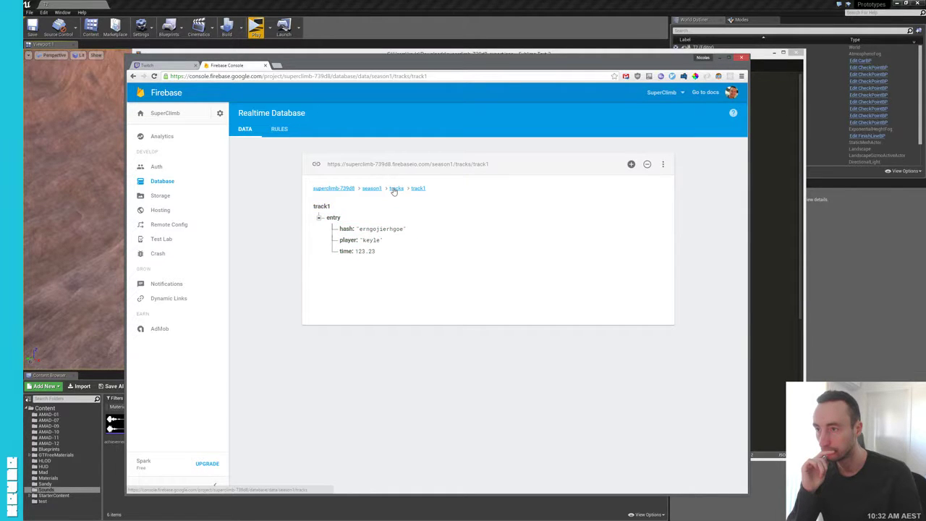
click(335, 218)
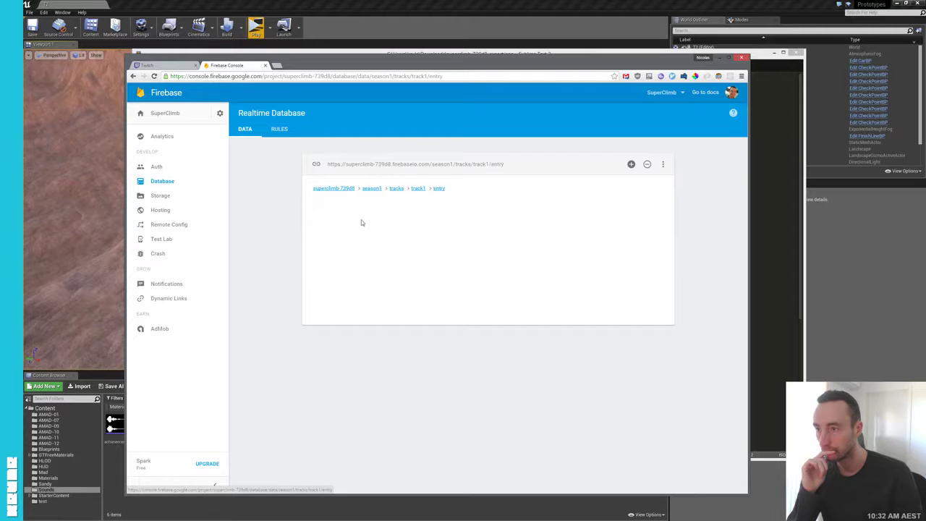
click(381, 171)
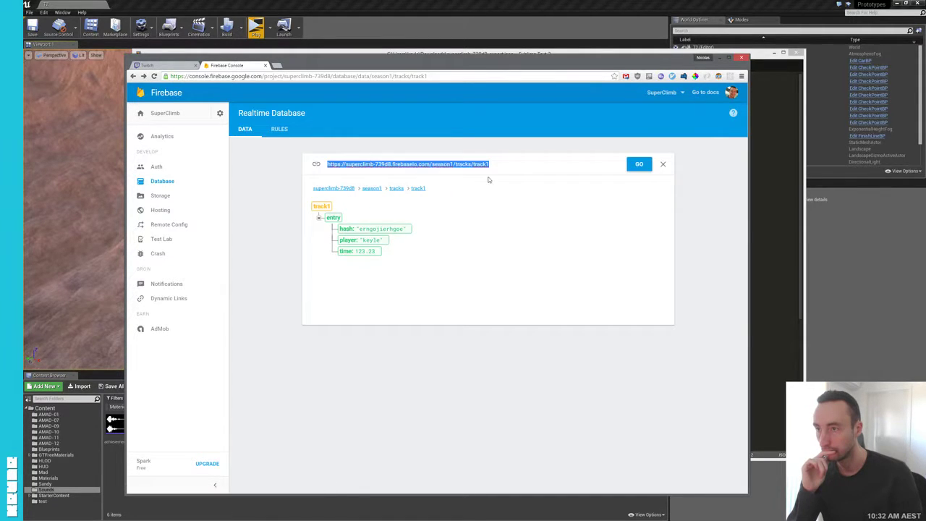
click(343, 193)
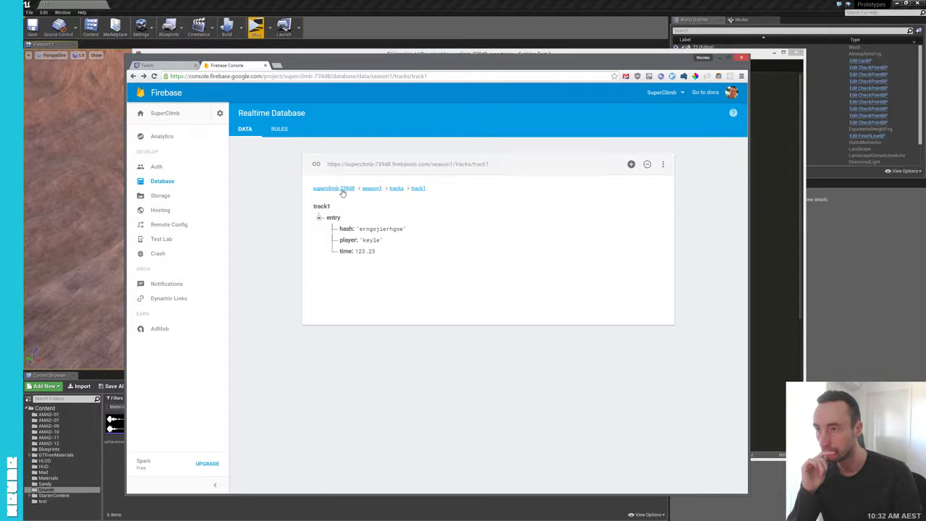
click(343, 191)
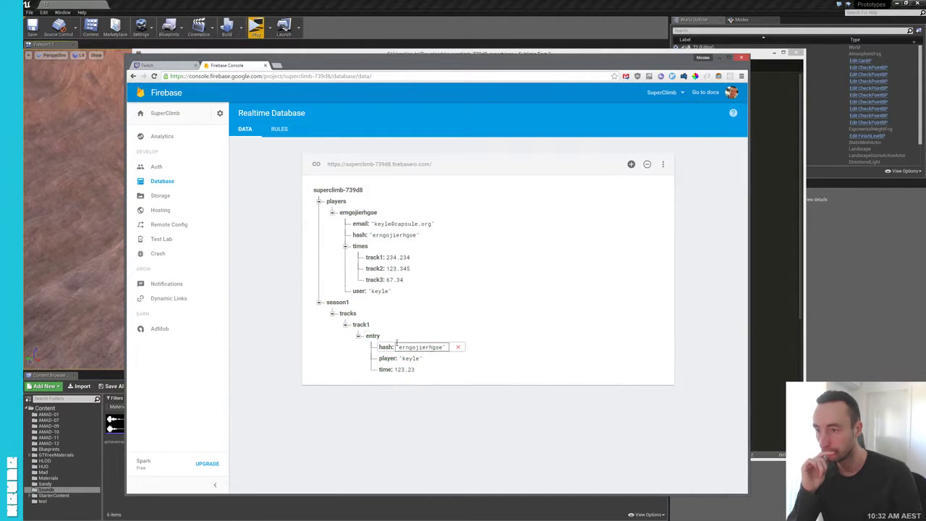
- In the exported JSON, cut the entry's player, hash and time lines and paste them back
key(alt+Tab)
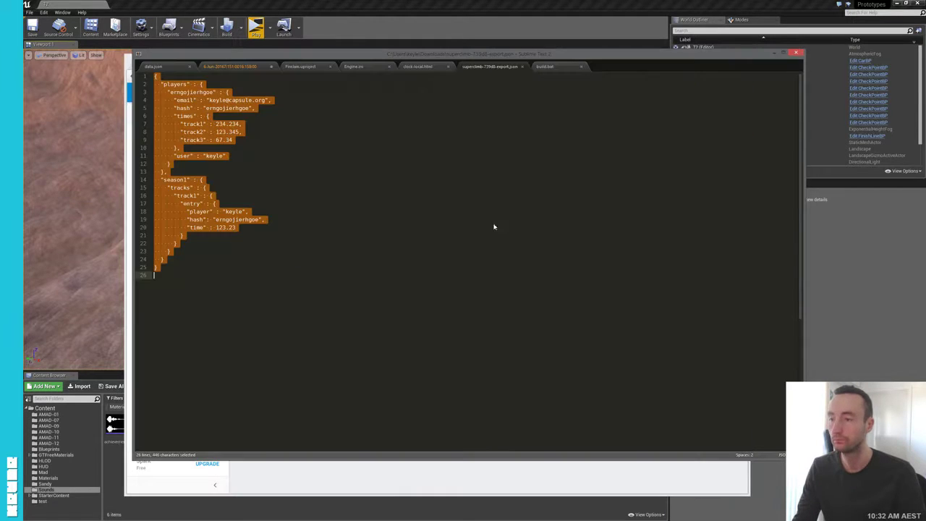
drag(183, 235, 194, 204)
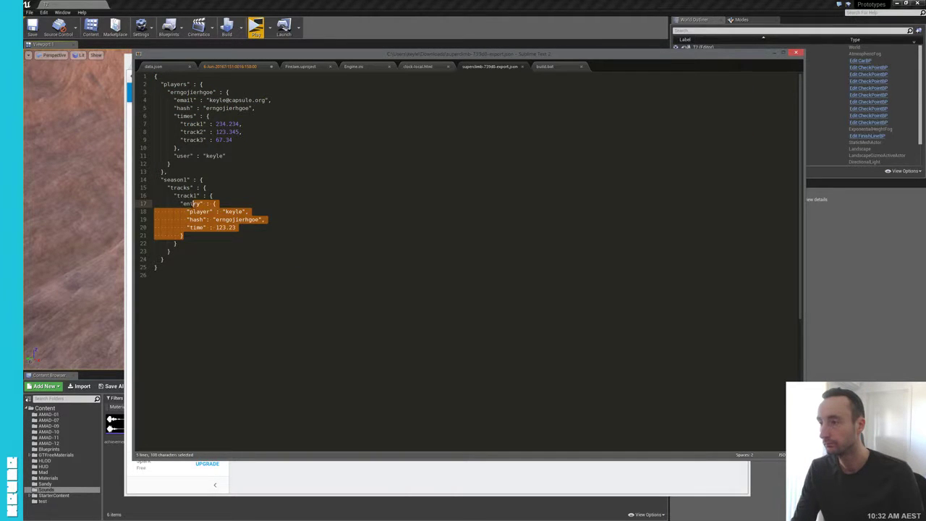
click(199, 211)
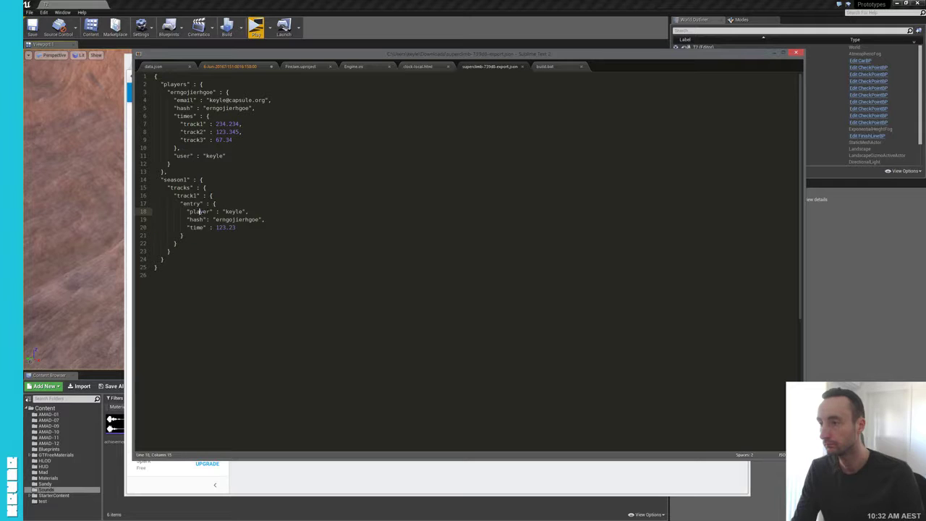
drag(237, 227, 189, 211)
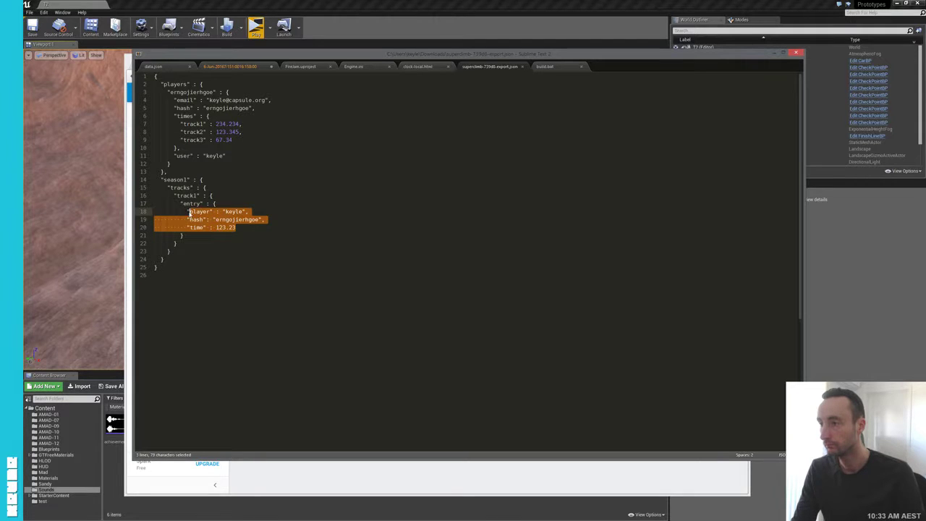
key(ctrl+x)
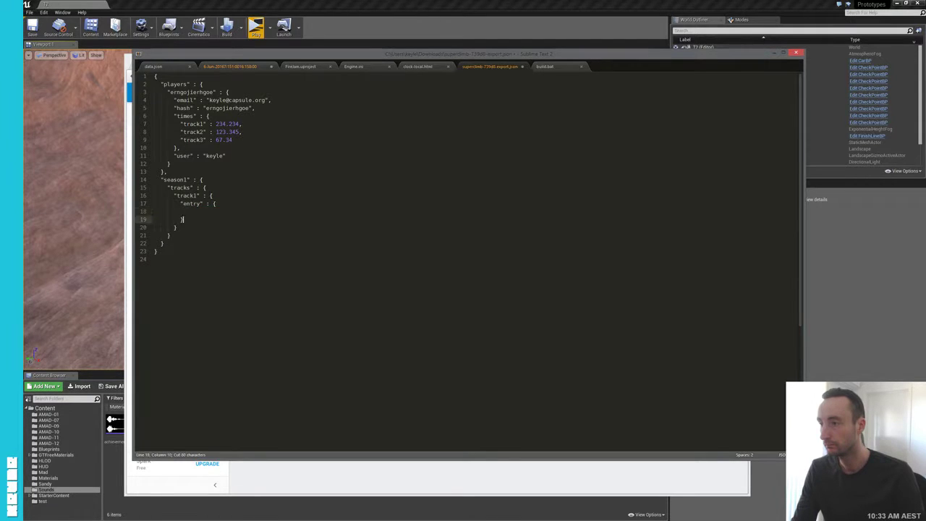
drag(184, 219, 182, 203)
click(282, 213)
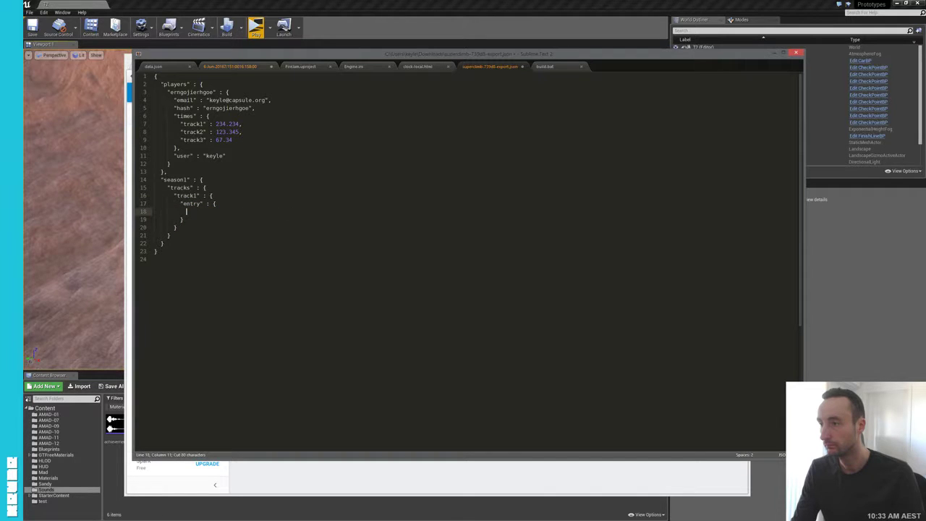
key(ctrl+v)
- Duplicate the entry block, separating the two copies with a comma
drag(184, 236, 180, 203)
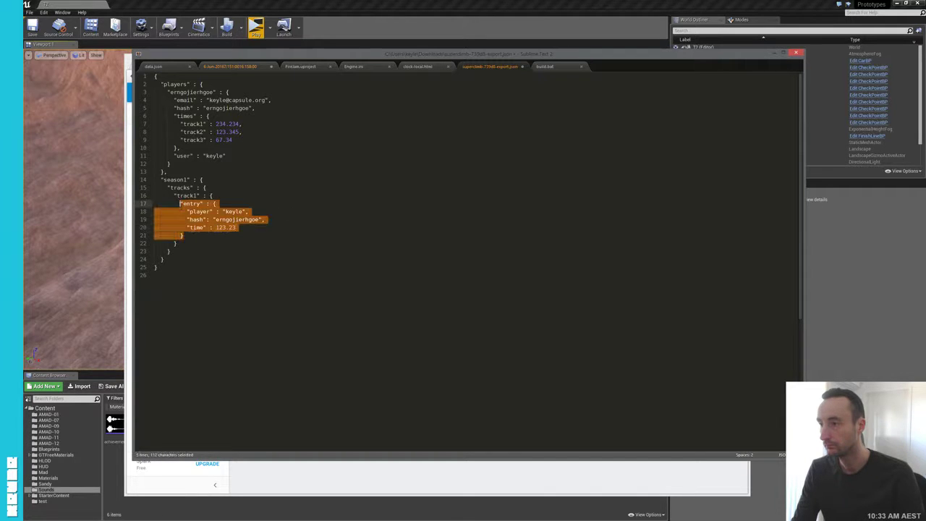
key(ctrl+x)
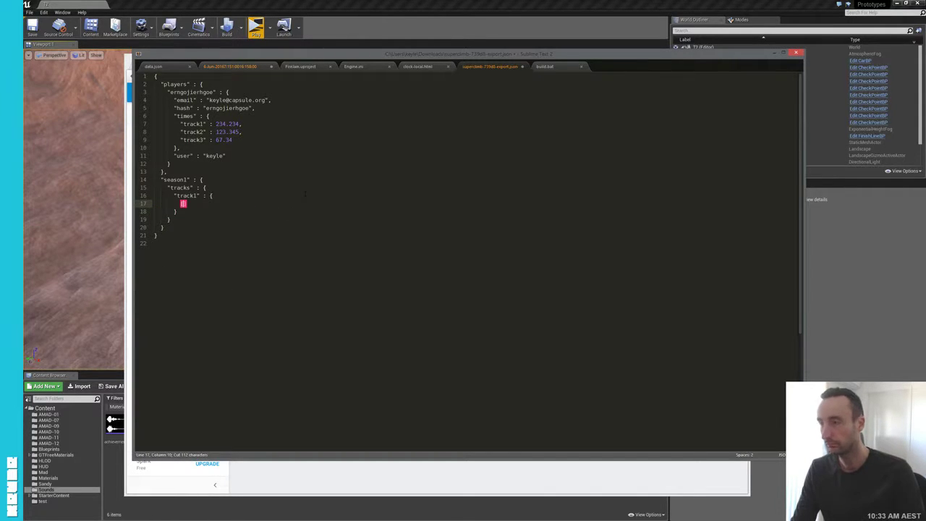
key(ctrl+v)
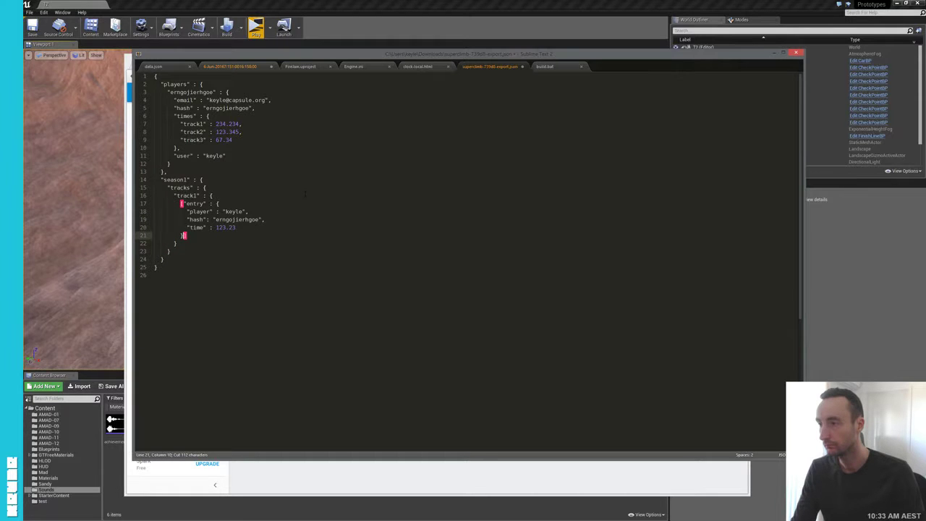
text(,)
key(Return)
key(ctrl+v)
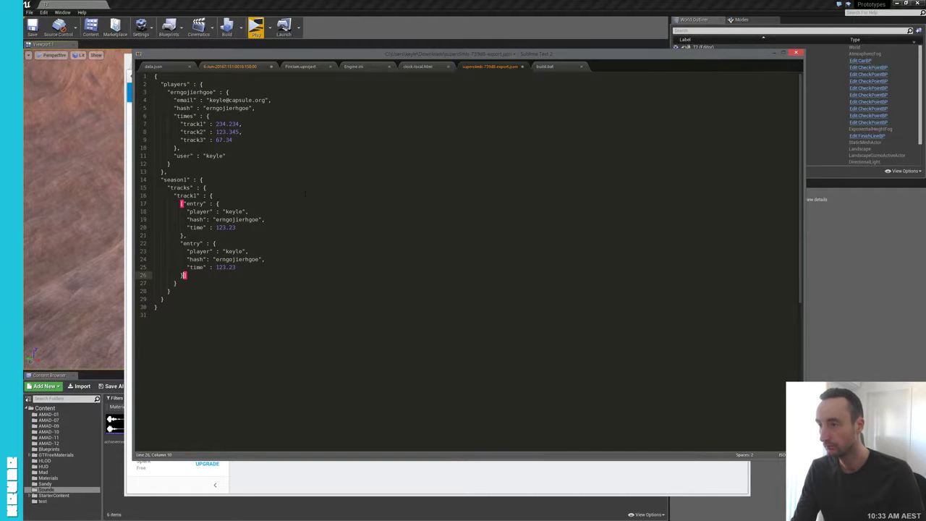
- Wrap the entries in square brackets, then undo back to the original single entry
key(Up)
key(Down)
key(Down)
key(Up)
key(Up)
key(Up)
key(Down)
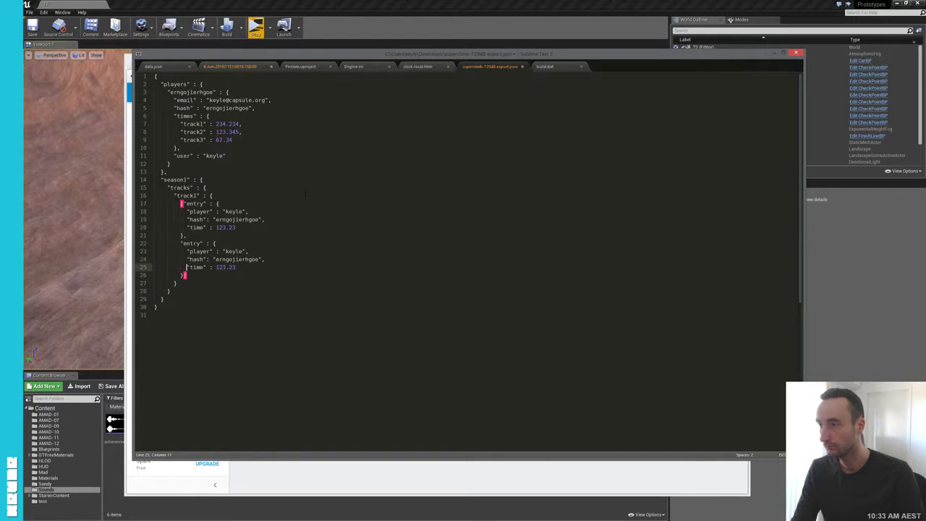
key(Up)
key(Up)
key(Up)
text([)
key(Down)
key(Down)
key(Down)
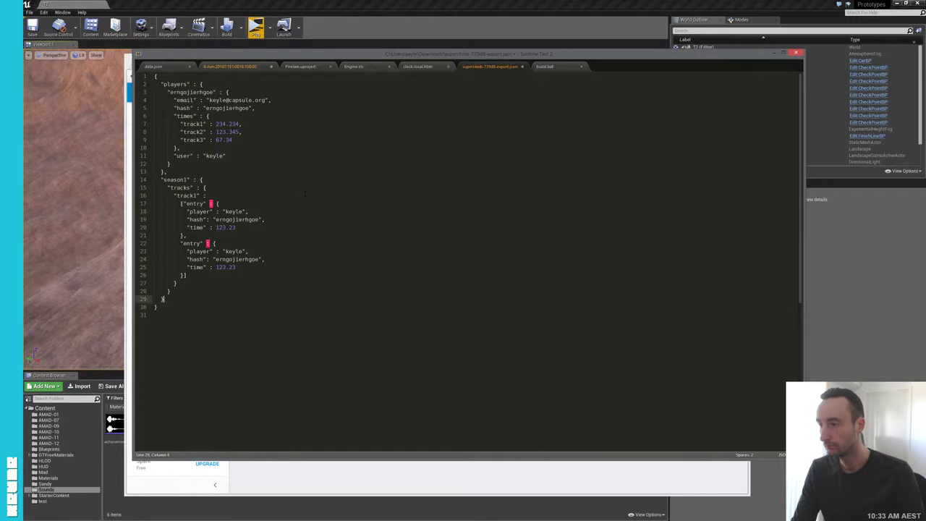
key(Up)
key(Up)
key(ctrl+z)
key(ctrl+z)
key(ctrl+z)
key(ctrl+z)
key(ctrl+z)
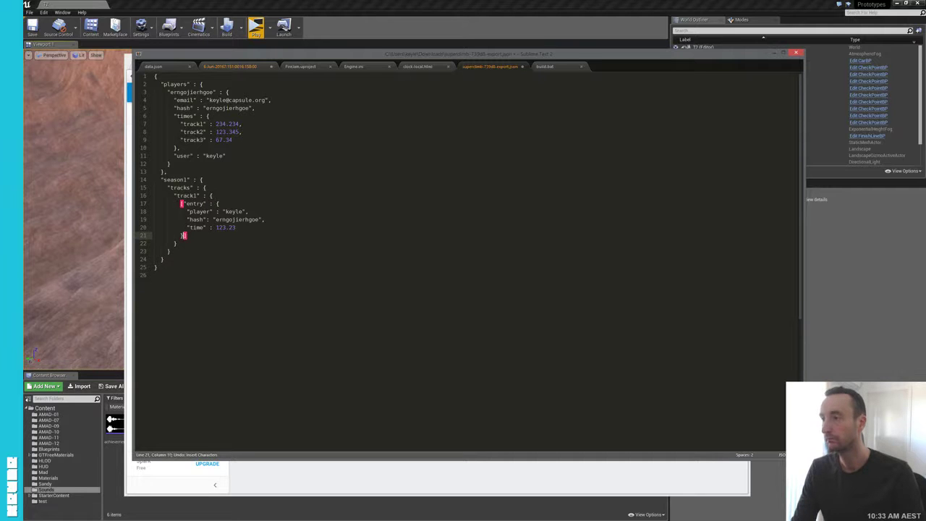
key(ctrl+z)
key(ctrl+z)
key(alt+Tab)
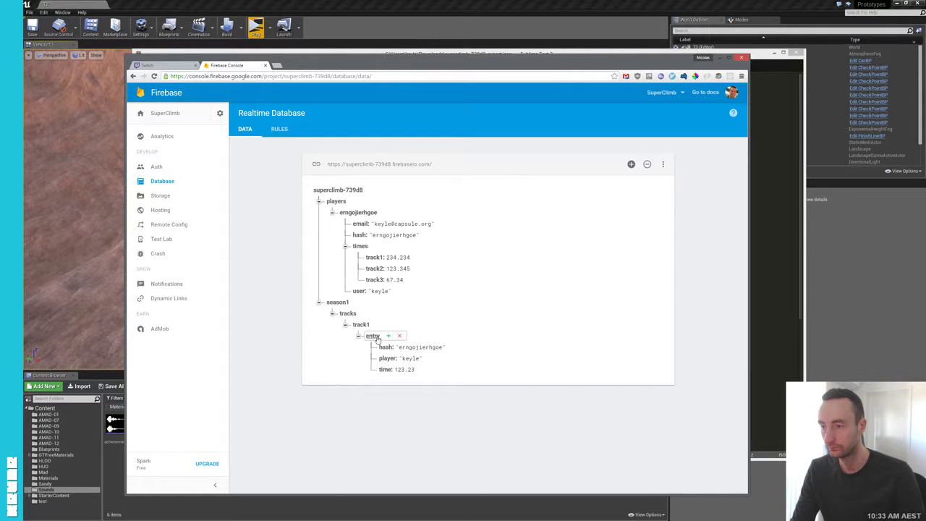
- View the entry node's fields, return to the database root, then switch to Unreal Editor
click(373, 336)
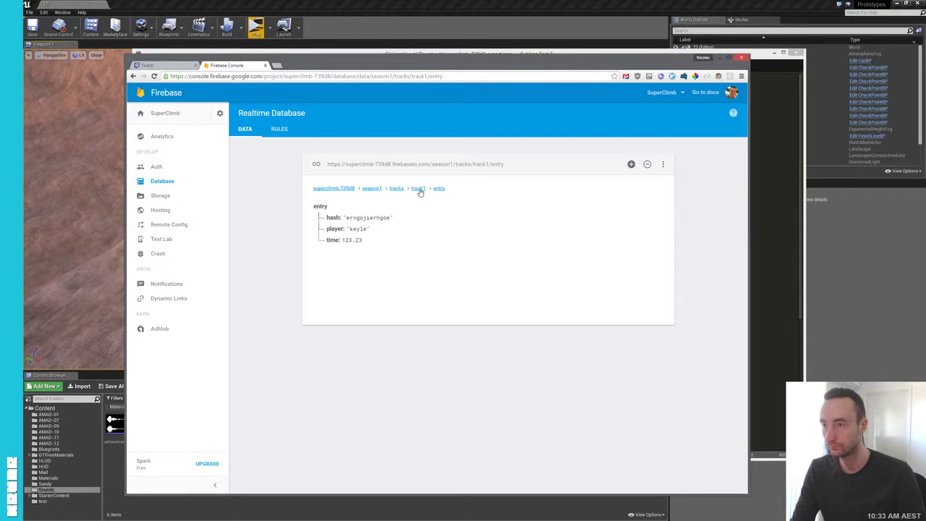
click(340, 189)
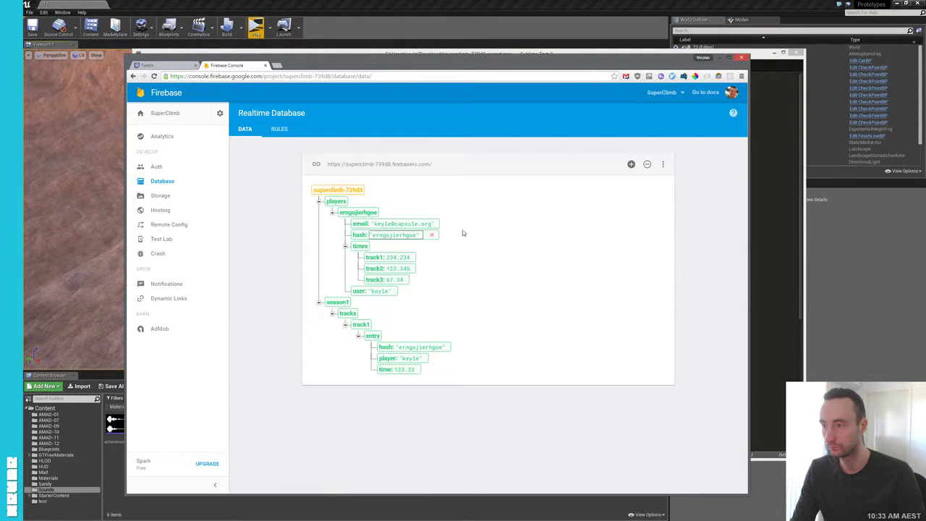
click(385, 20)
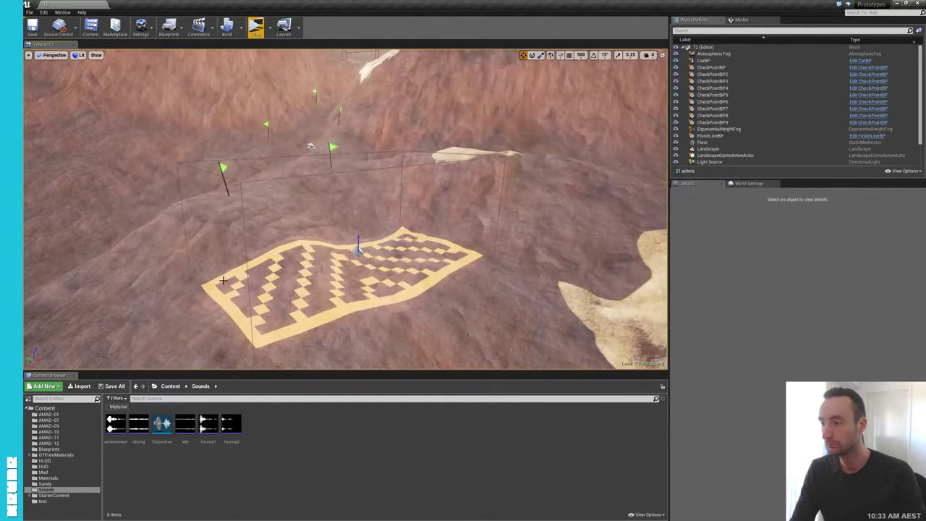
- Search assets for 'car' with Ctrl+P and open the CarBP Blueprint
key(ctrl+p)
text(gamo)
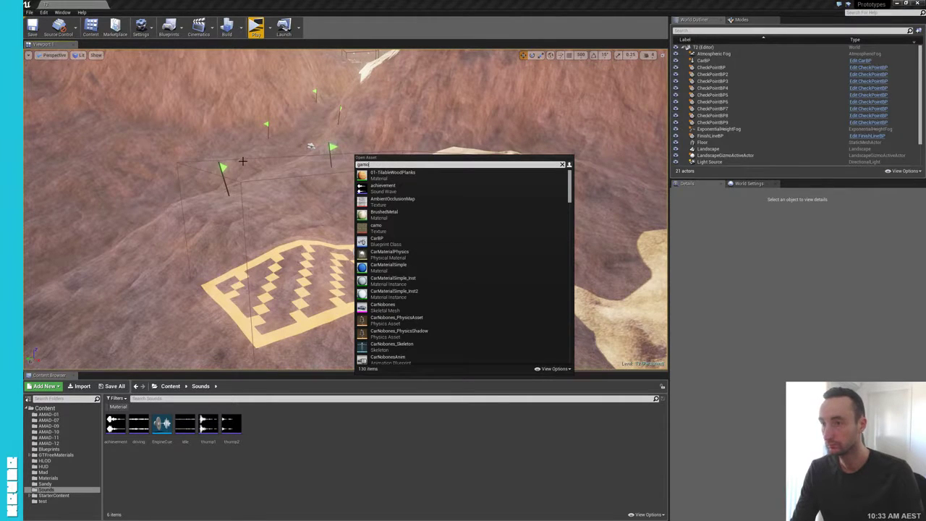
text(pc)
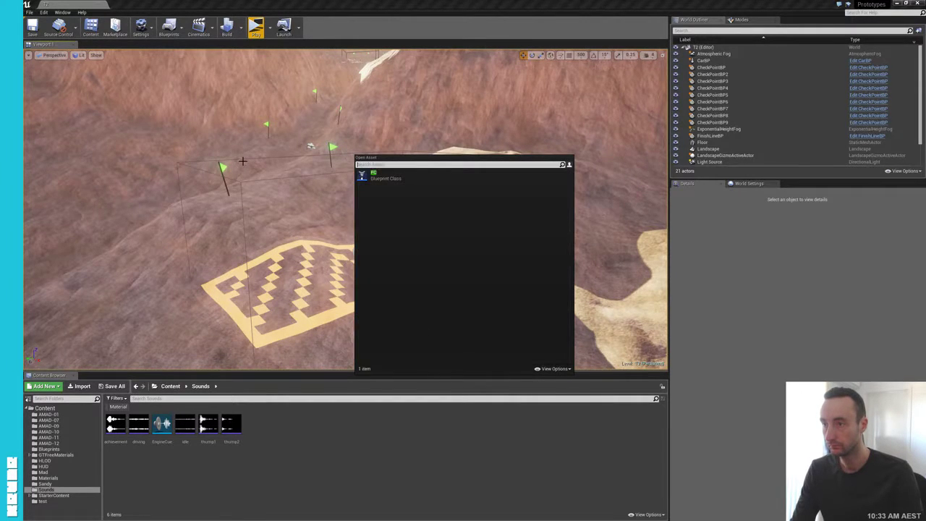
text(play)
key(BackSpace)
key(BackSpace)
key(BackSpace)
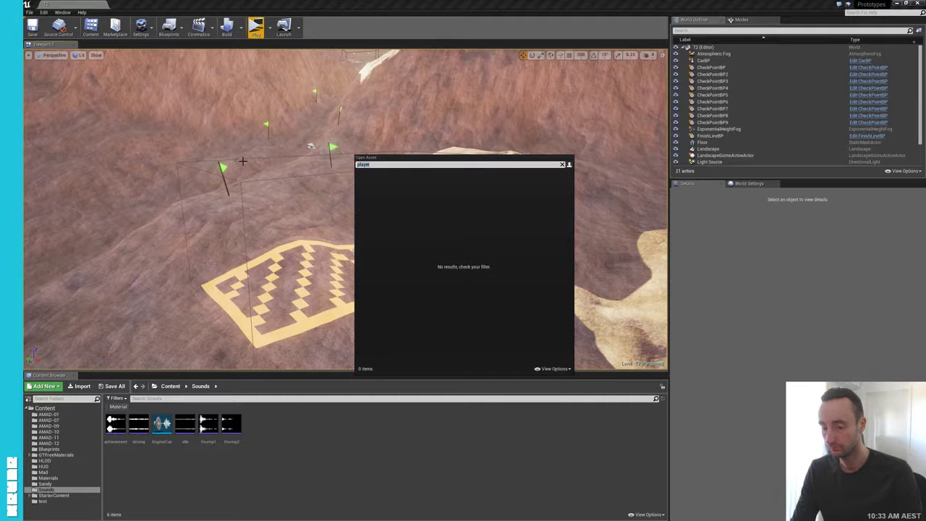
text(car)
key(Return)
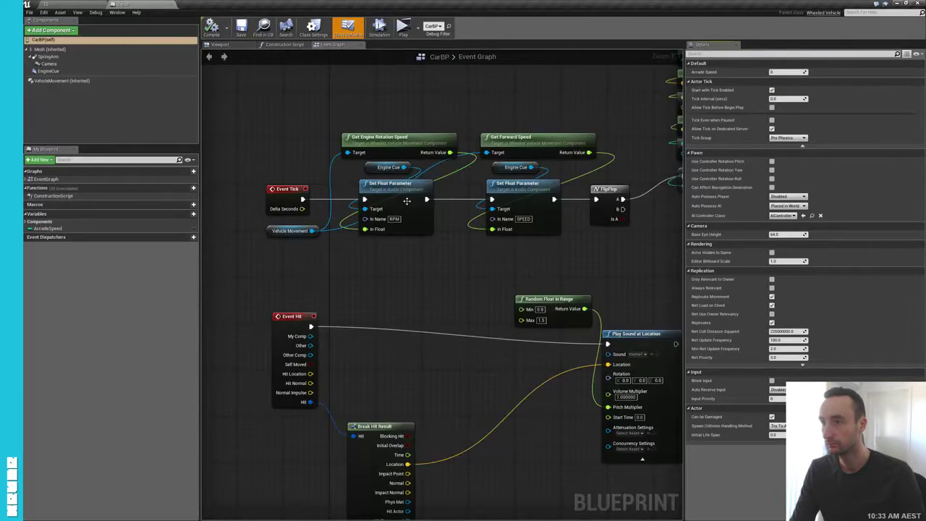
- Zoom and pan the Event Graph to show the throttle, steering, handbrake and Tab nodes
scroll(408, 275, down, 6)
scroll(413, 293, up, 2)
scroll(425, 214, up, 3)
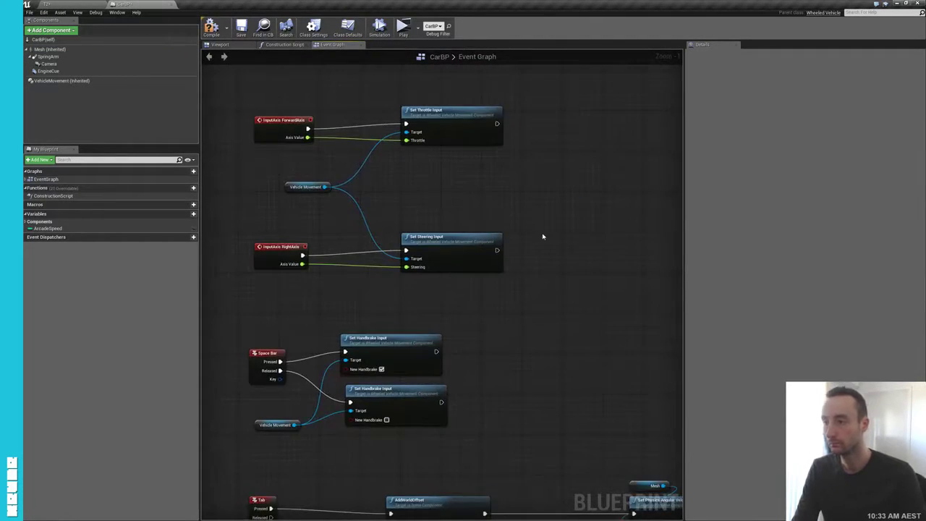
right_drag(529, 252, 558, 216)
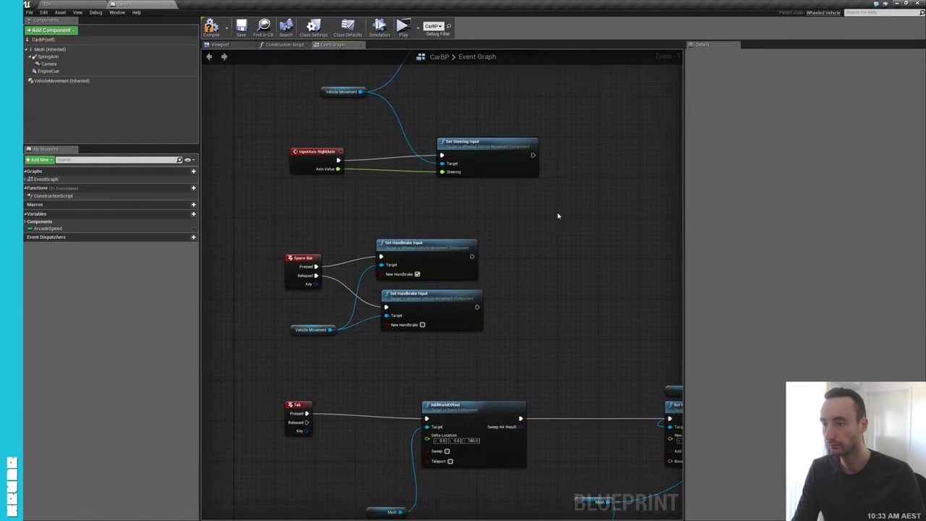
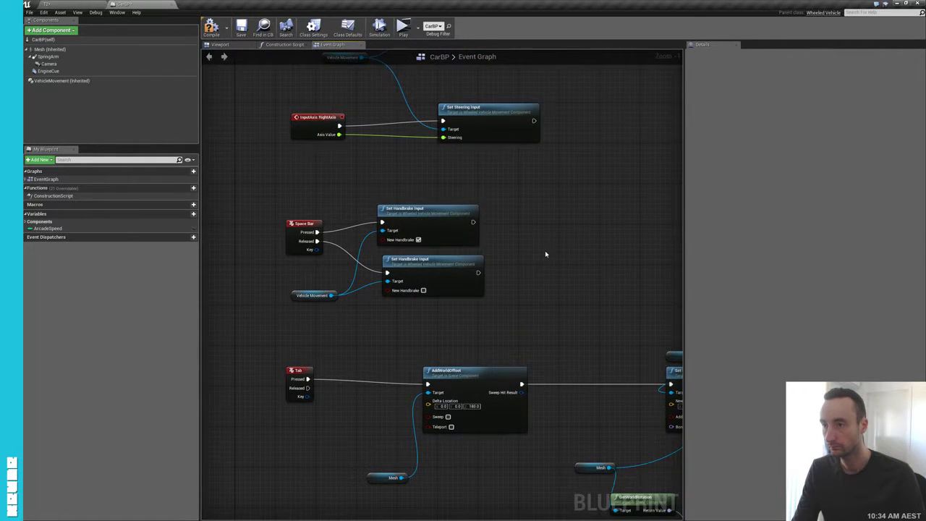
- Shift Set Physics Angular Velocity and its Mesh getters left in the reset group
click(304, 228)
click(607, 258)
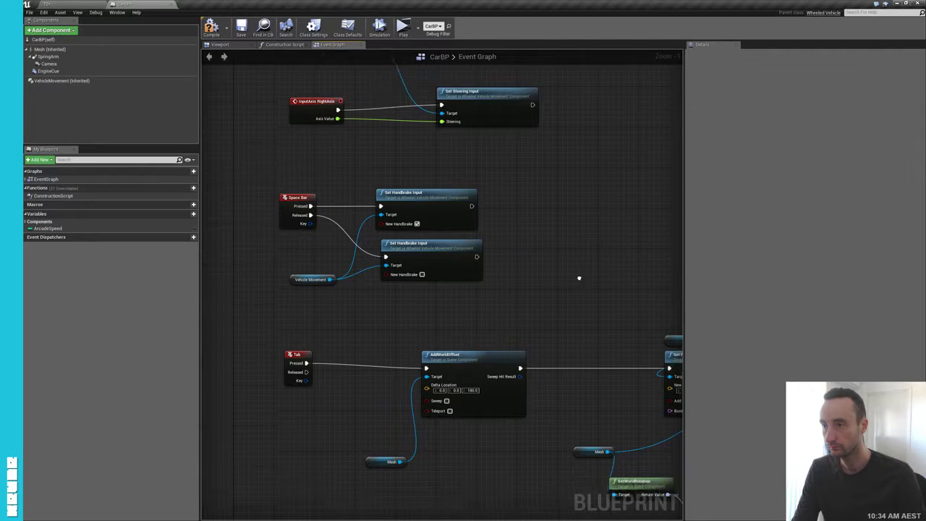
right_drag(578, 278, 536, 213)
click(269, 262)
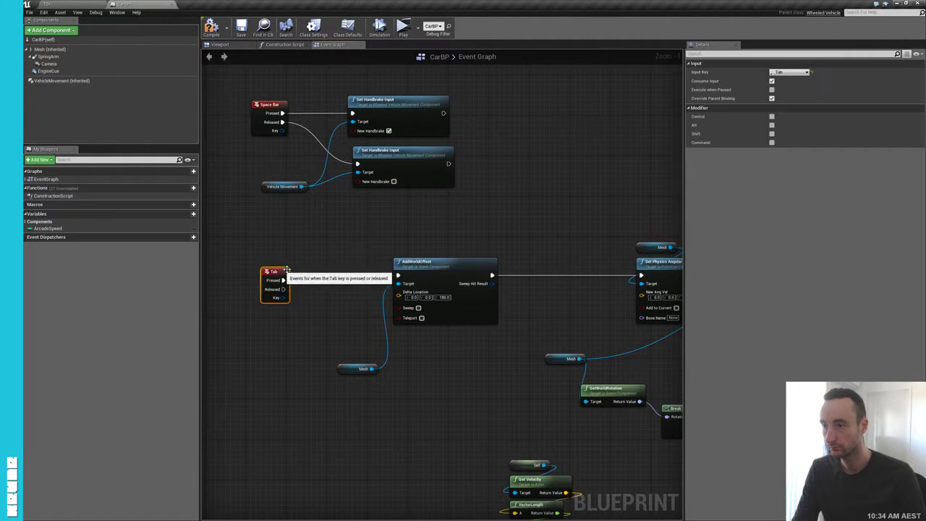
mouse_move(532, 268)
right_down()
mouse_move(449, 217)
mouse_move(504, 126)
right_up()
scroll(449, 217, down, 2)
mouse_move(408, 336)
right_down()
mouse_move(492, 259)
mouse_move(430, 283)
mouse_move(261, 406)
right_up()
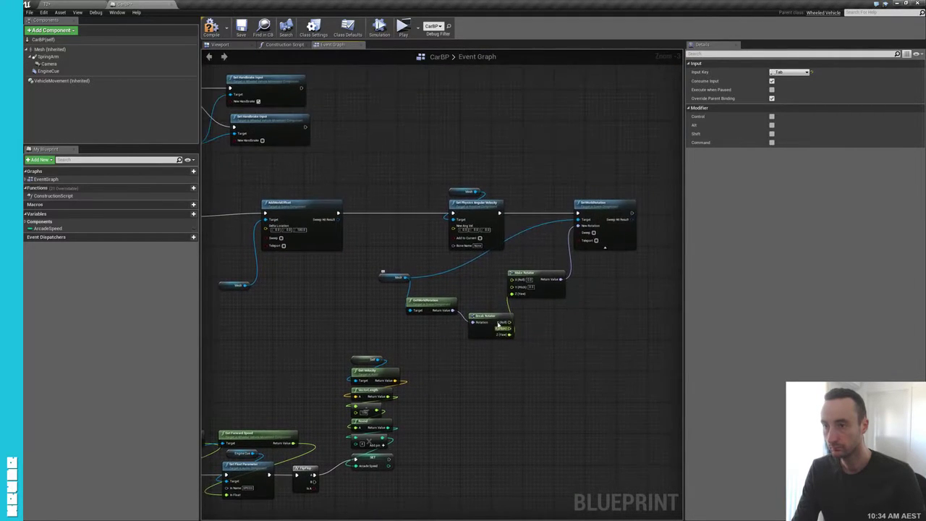
drag(492, 207, 439, 194)
right_drag(442, 278, 464, 244)
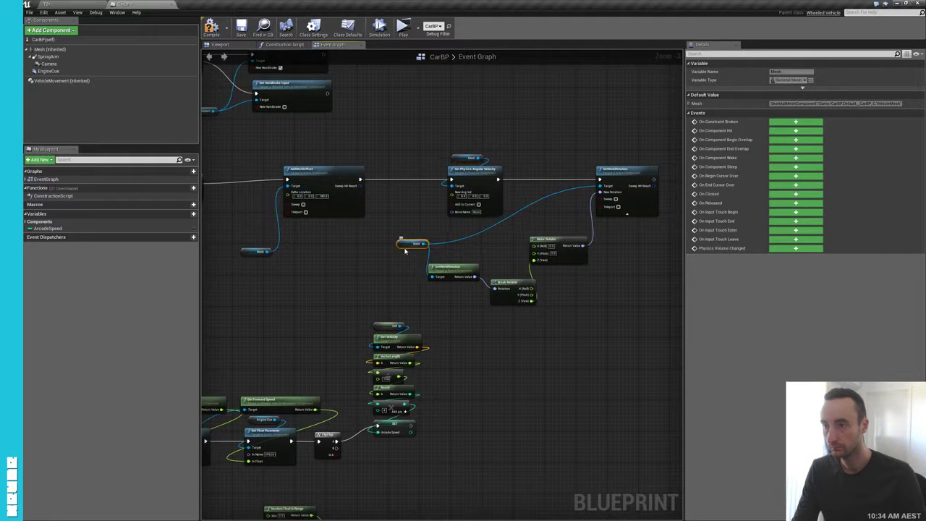
drag(414, 243, 406, 243)
- Reposition the Event Hit node and move Random Float in Range beside Play Sound at Location
right_drag(371, 270, 424, 191)
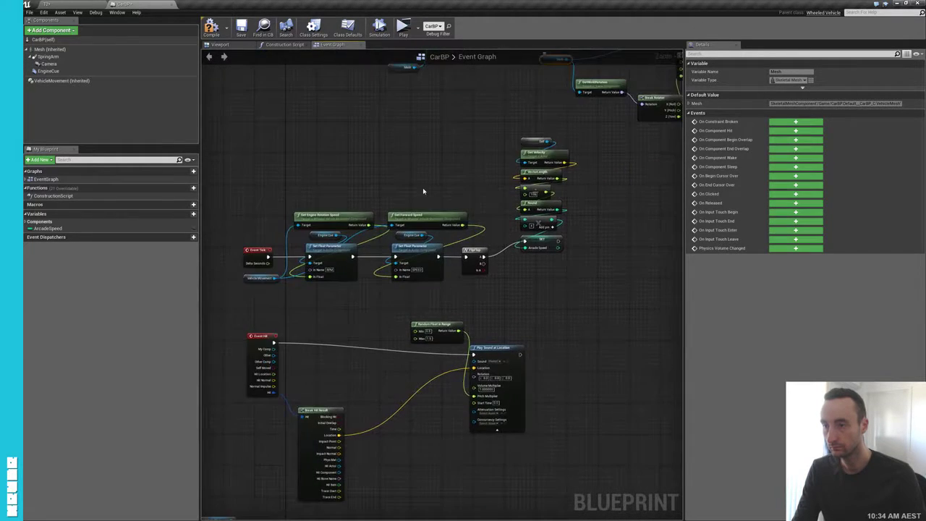
right_drag(543, 346, 481, 339)
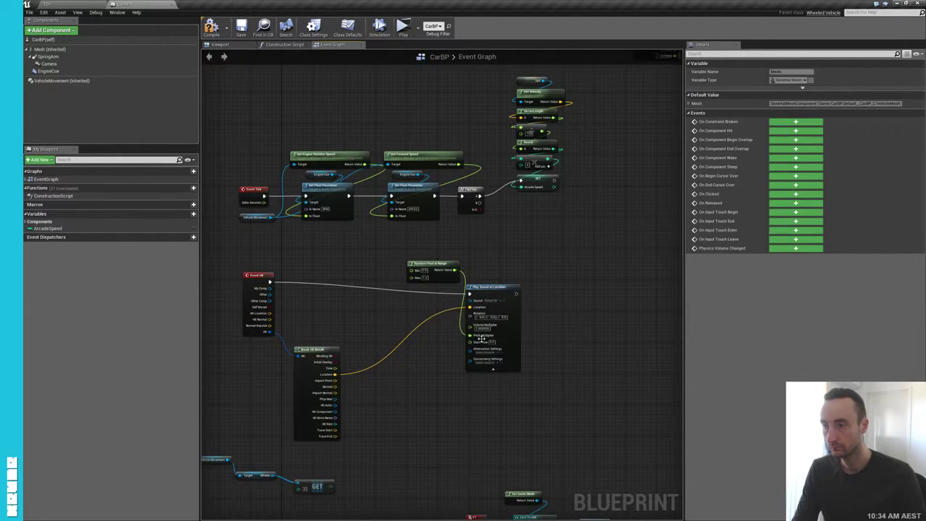
click(252, 282)
right_drag(252, 282, 299, 264)
drag(299, 264, 283, 271)
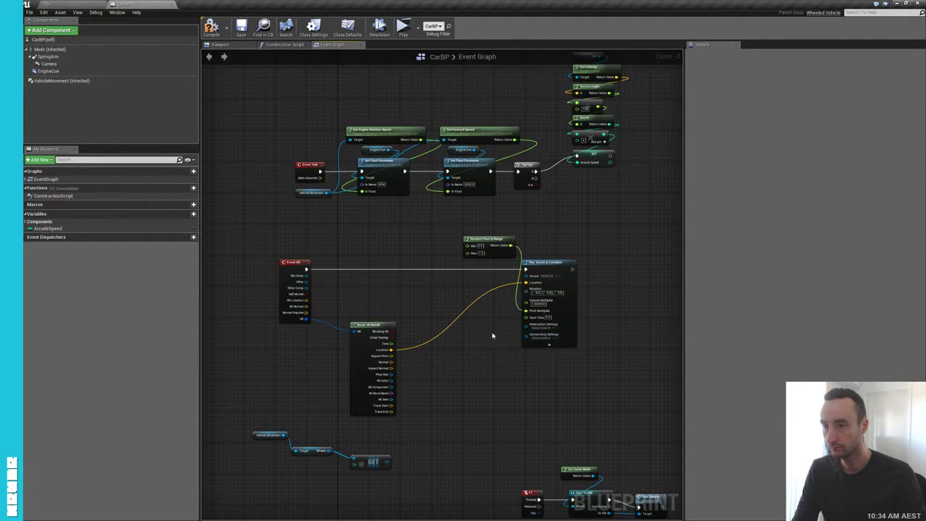
right_drag(492, 333, 494, 291)
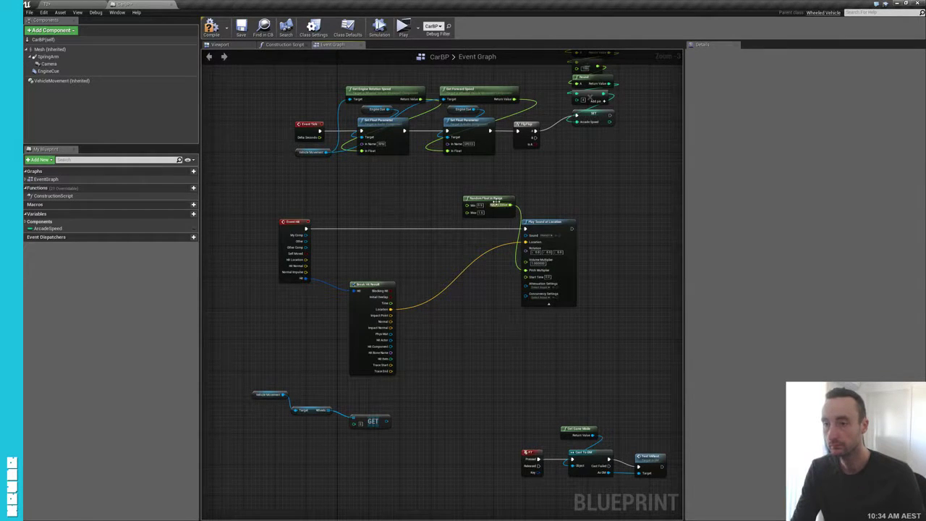
drag(492, 199, 552, 199)
- Delete the unused Vehicle Movement, Wheels and GET nodes
right_drag(484, 362, 519, 285)
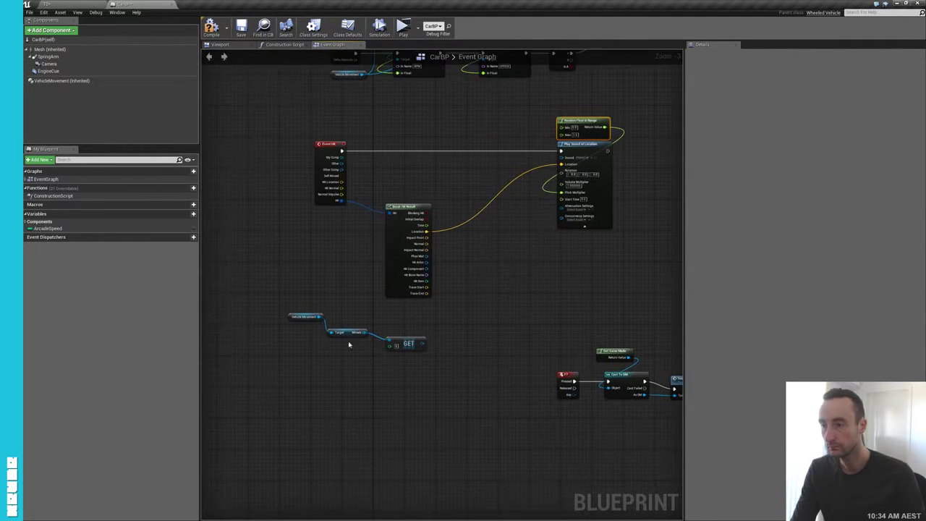
drag(279, 313, 489, 400)
key(Delete)
- Select the F7, Cast To GM and Get Game Mode debug nodes
right_drag(489, 400, 333, 354)
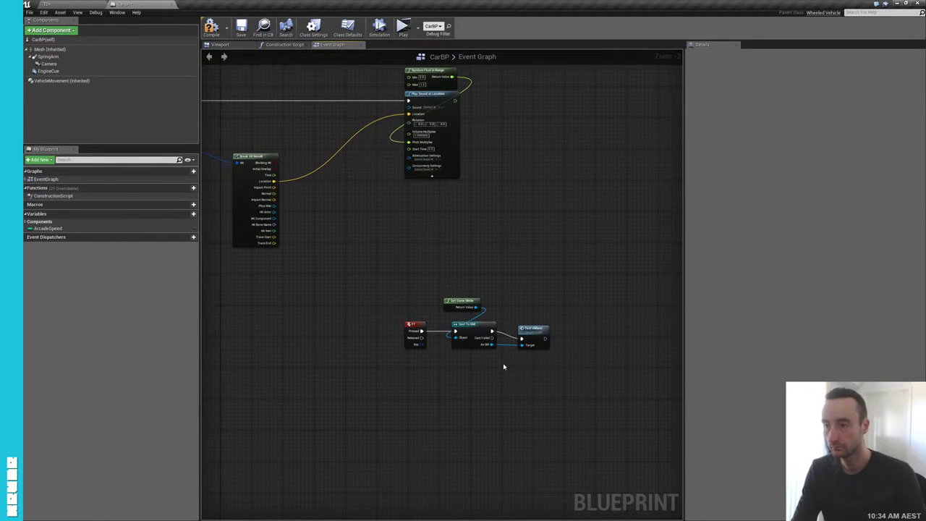
scroll(430, 354, up, 2)
scroll(430, 355, down, 2)
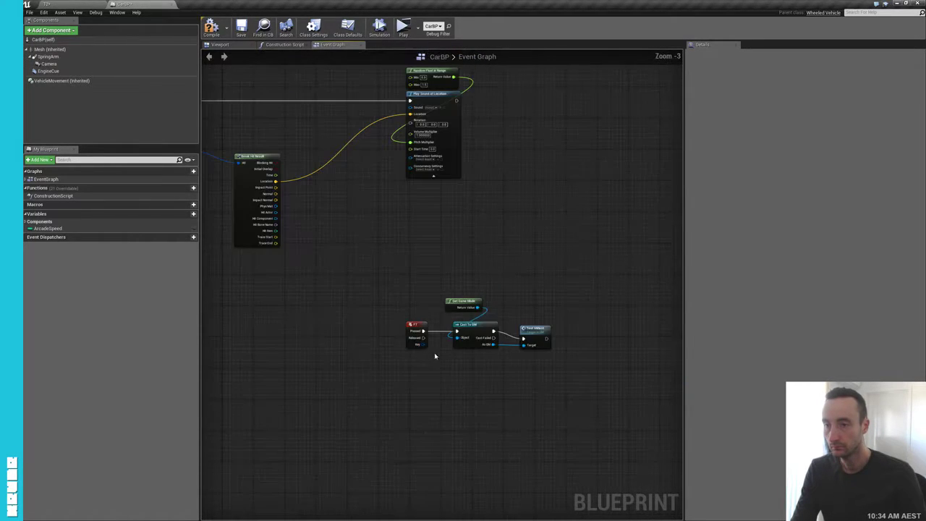
mouse_move(370, 288)
mouse_down()
mouse_move(509, 374)
mouse_move(545, 381)
mouse_up()
scroll(484, 368, up, 2)
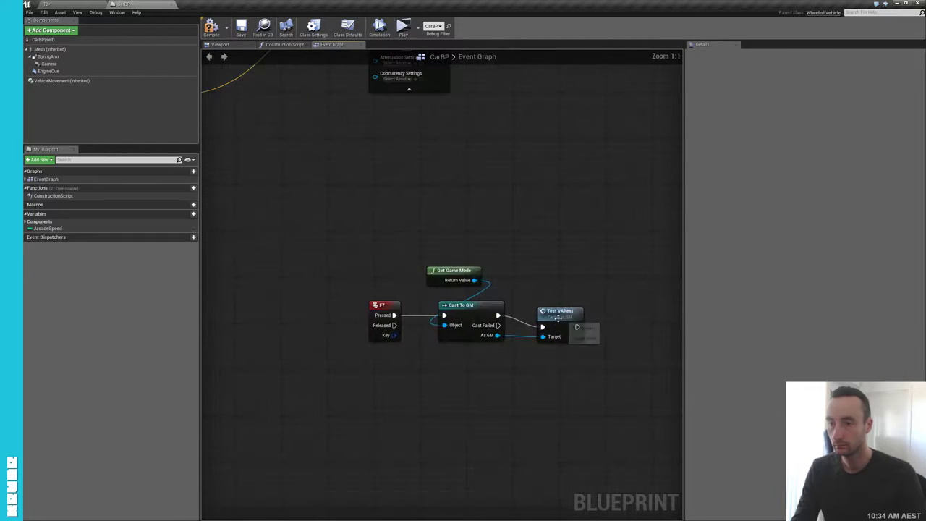
- Delete the TestVARest function from the GM blueprint, then return to CarBP
double_click(554, 322)
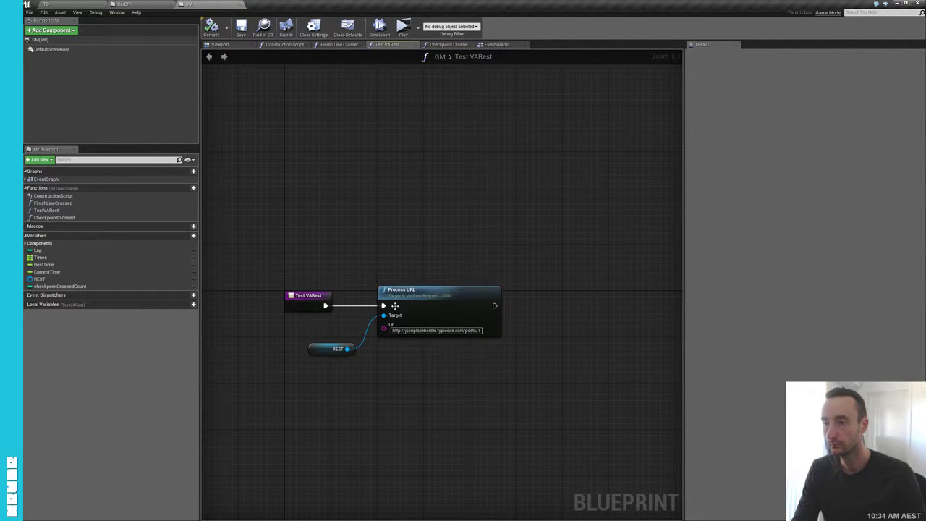
right_click(46, 209)
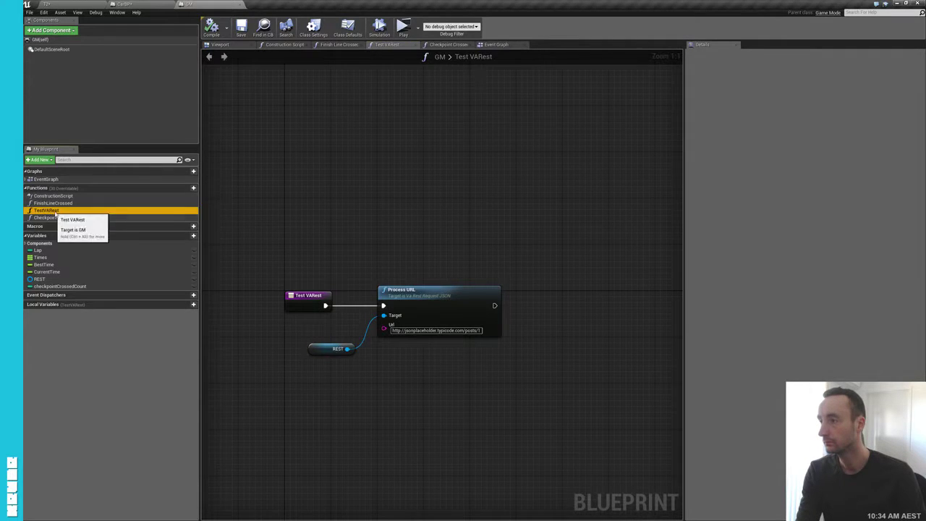
click(69, 224)
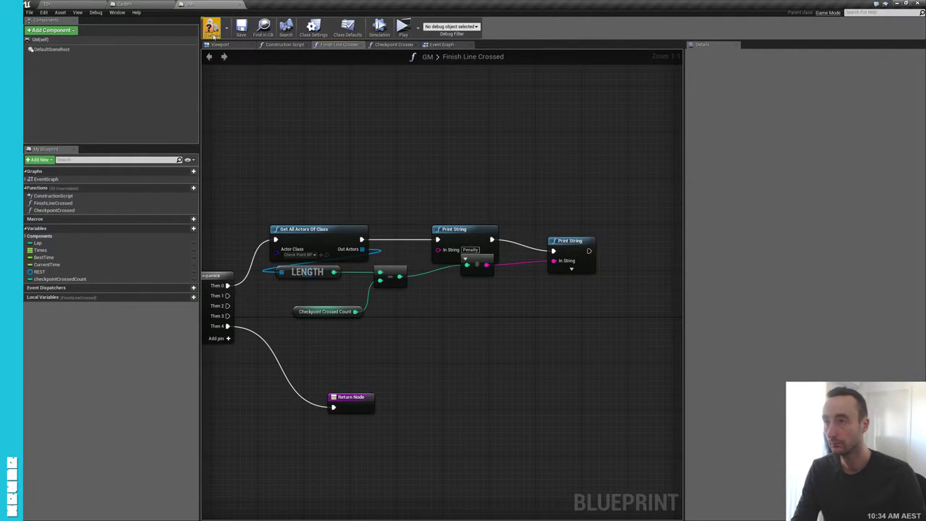
click(147, 4)
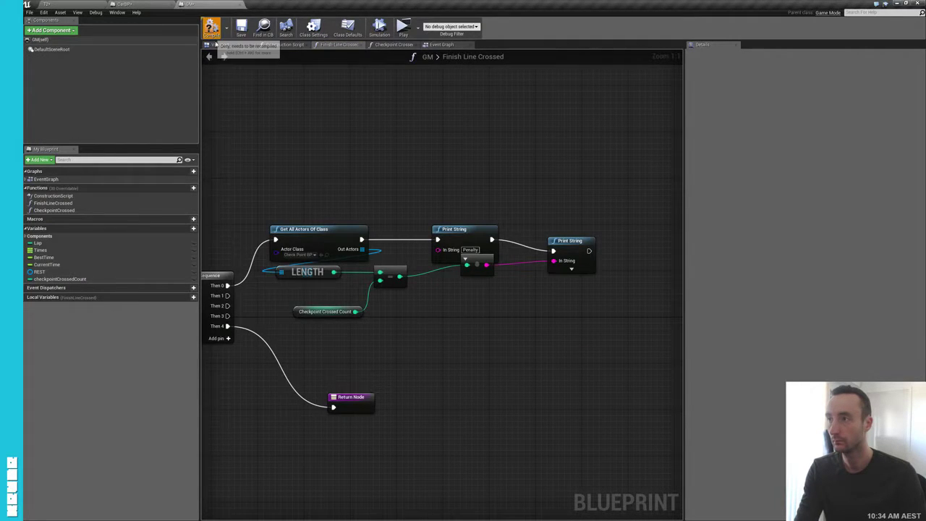
- Delete the Test VARest call, Cast To GM, Get Game Mode and F7 nodes, then save
key(Delete)
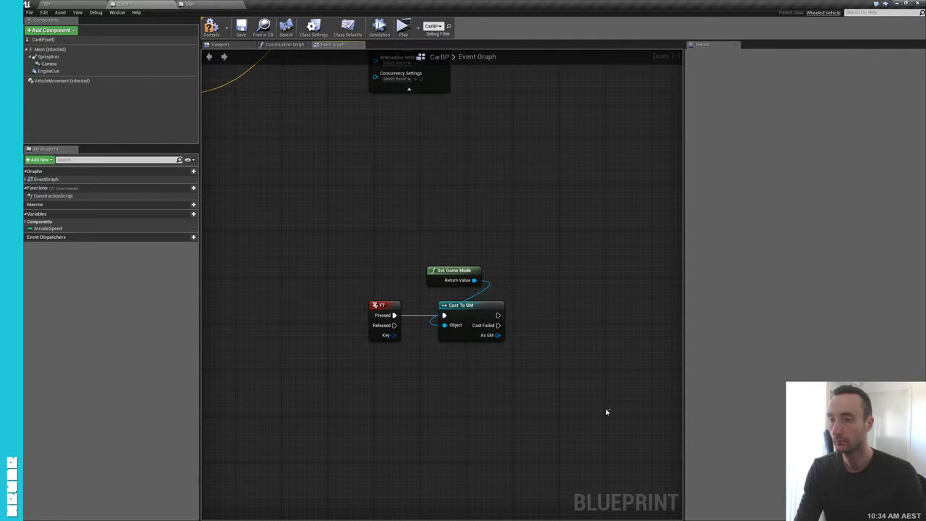
drag(528, 354, 449, 275)
key(Delete)
drag(316, 252, 393, 330)
key(Delete)
scroll(394, 298, down, 5)
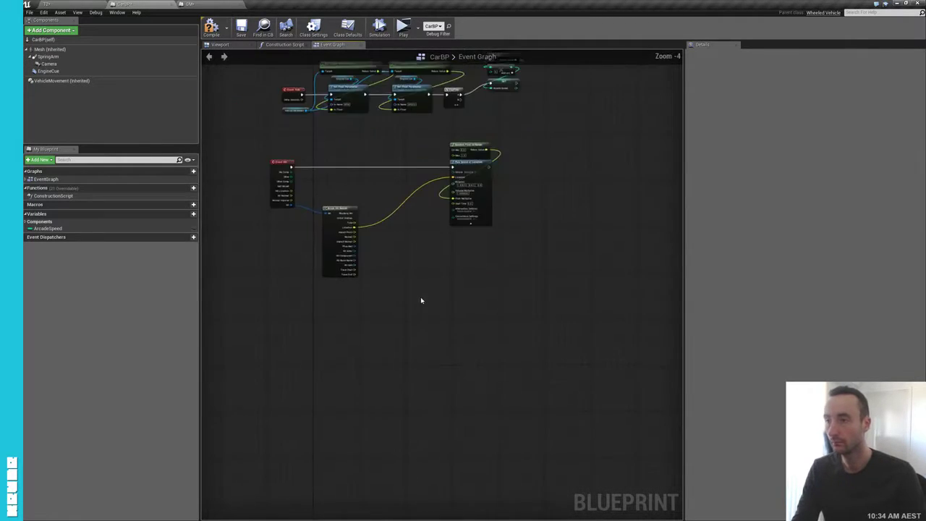
key(ctrl+s)
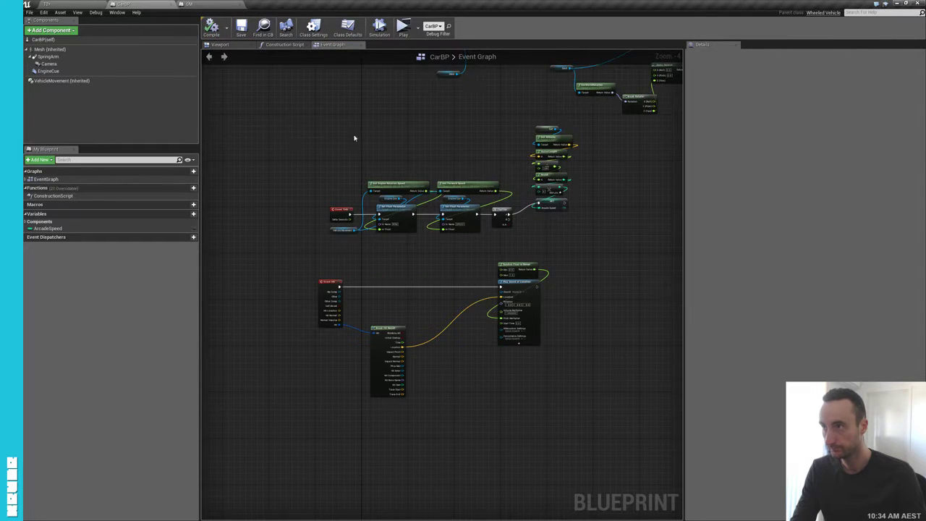
- Move Random Float and Play Sound at Location left, closer to Break Hit Result
right_drag(354, 138, 373, 221)
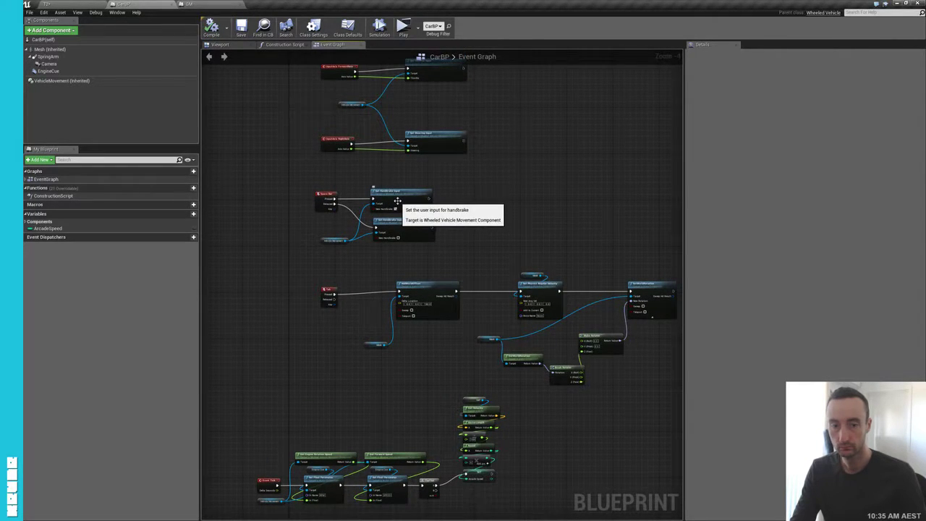
right_drag(397, 201, 472, 224)
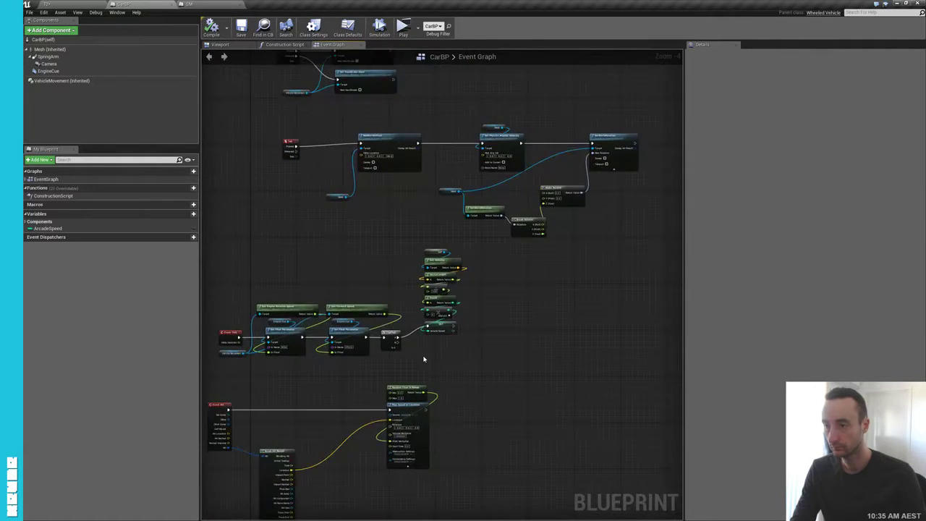
scroll(584, 337, up, 5)
scroll(549, 350, down, 5)
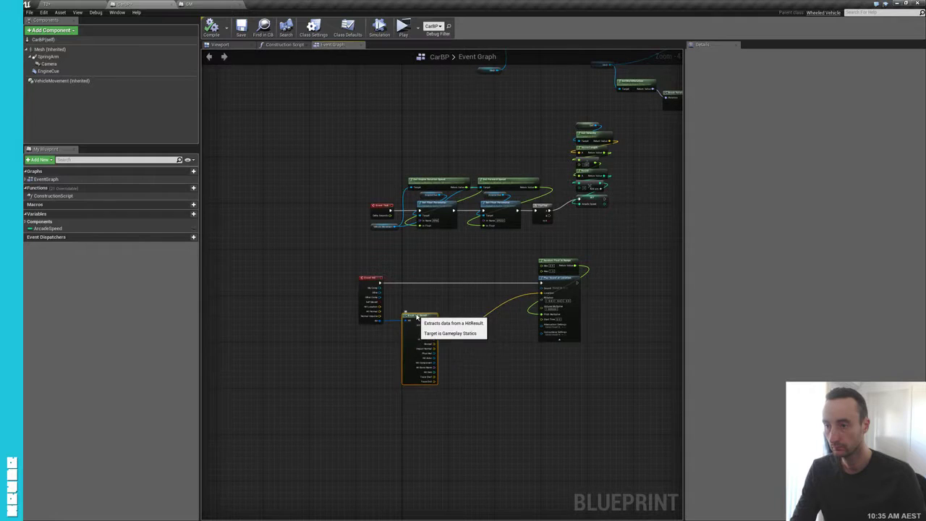
drag(426, 323, 435, 318)
drag(508, 265, 598, 321)
drag(562, 283, 519, 282)
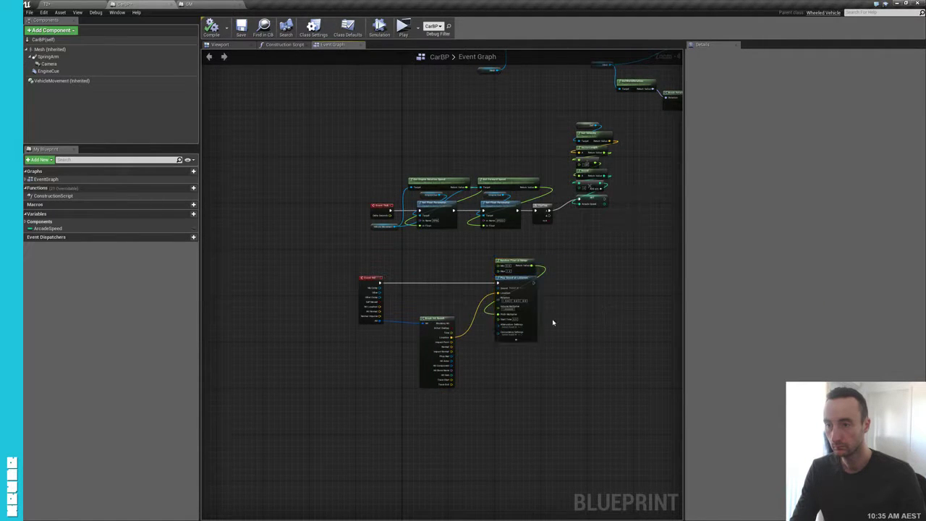
right_drag(520, 282, 352, 378)
mouse_move(459, 102)
right_down()
mouse_move(459, 246)
mouse_move(353, 275)
mouse_move(453, 128)
mouse_move(447, 122)
right_up()
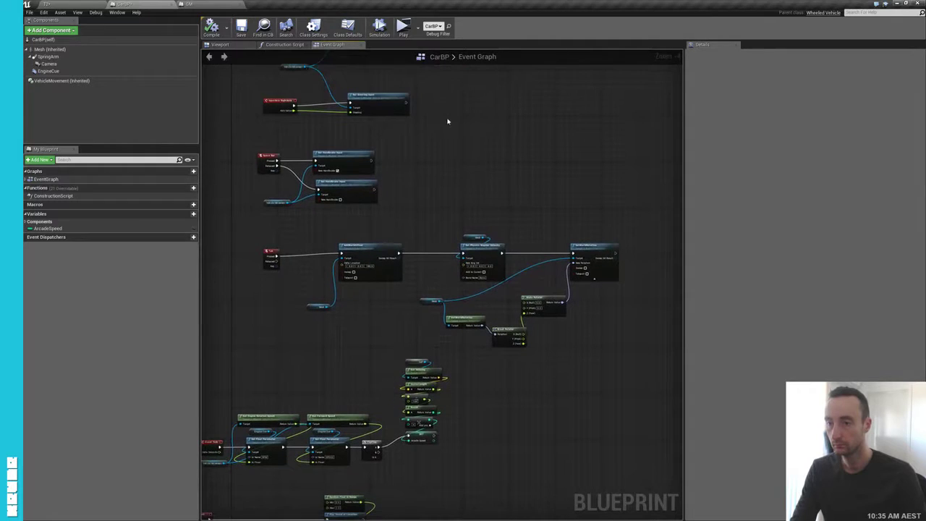
click(270, 251)
- Place the Mesh getter above AddWorldOffset and shift AddWorldOffset and Set Physics Angular Velocity left
scroll(489, 262, up, 4)
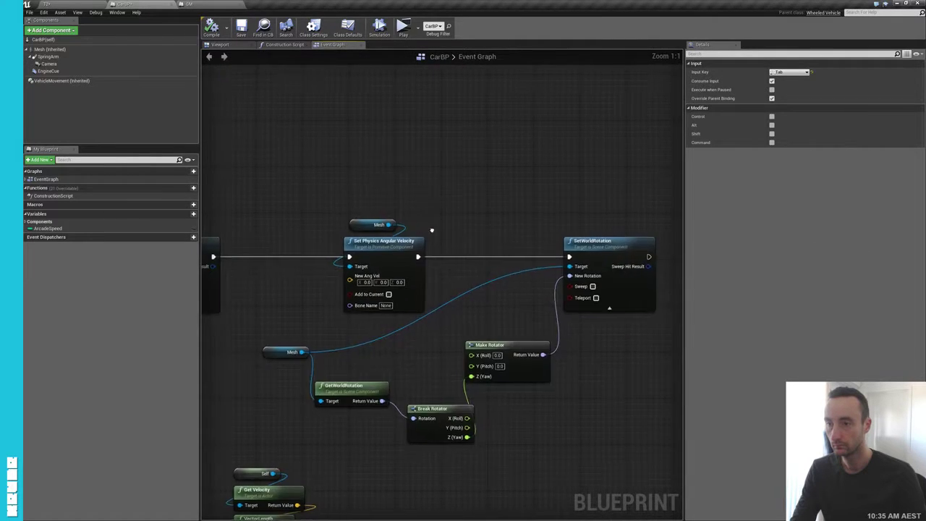
right_drag(216, 231, 382, 213)
drag(362, 209, 480, 380)
click(349, 346)
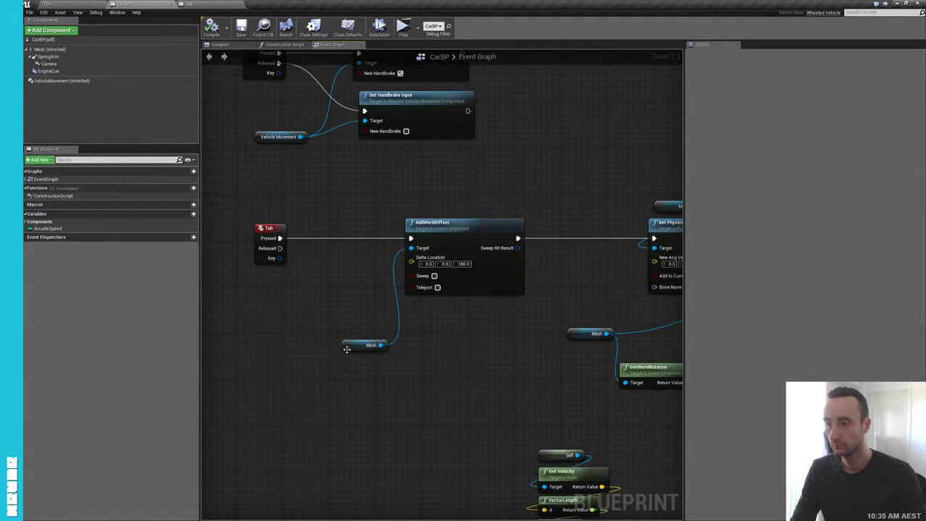
drag(355, 344, 408, 205)
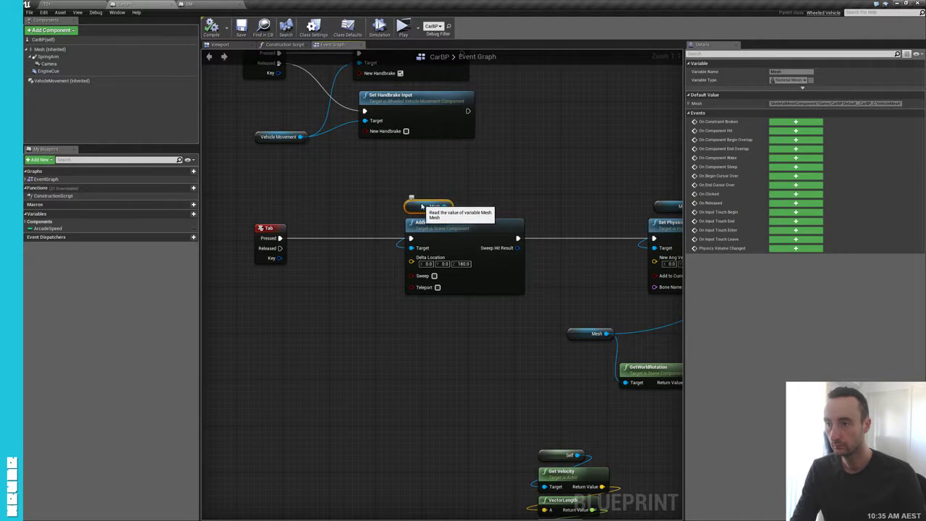
drag(458, 238, 378, 238)
right_drag(523, 314, 372, 310)
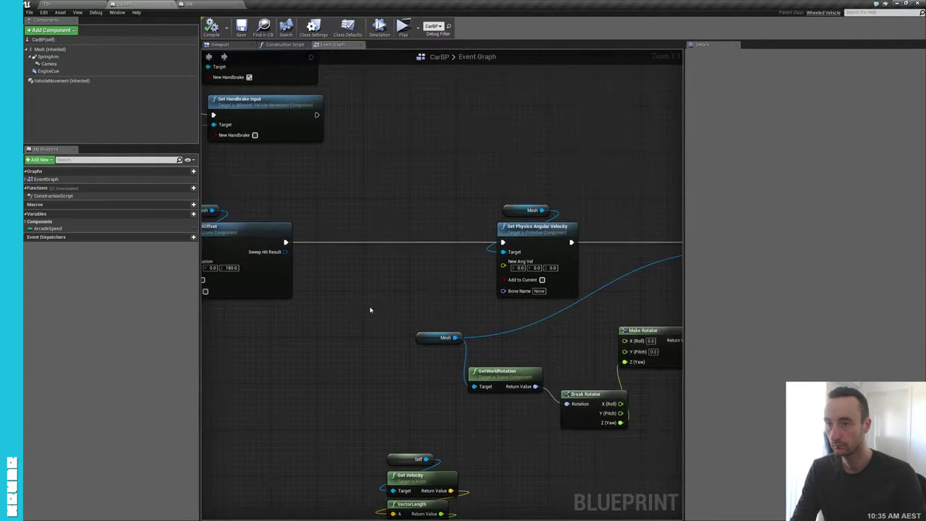
click(545, 233)
drag(545, 233, 406, 233)
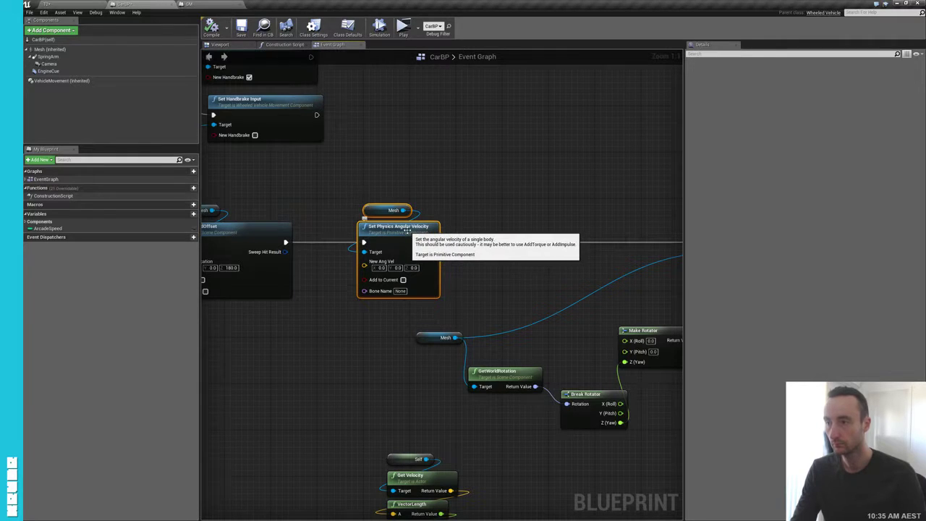
- Stack Make Rotator, Break Rotator, GetWorldRotation and Mesh above SetWorldRotation, left-aligned
right_drag(408, 230, 347, 240)
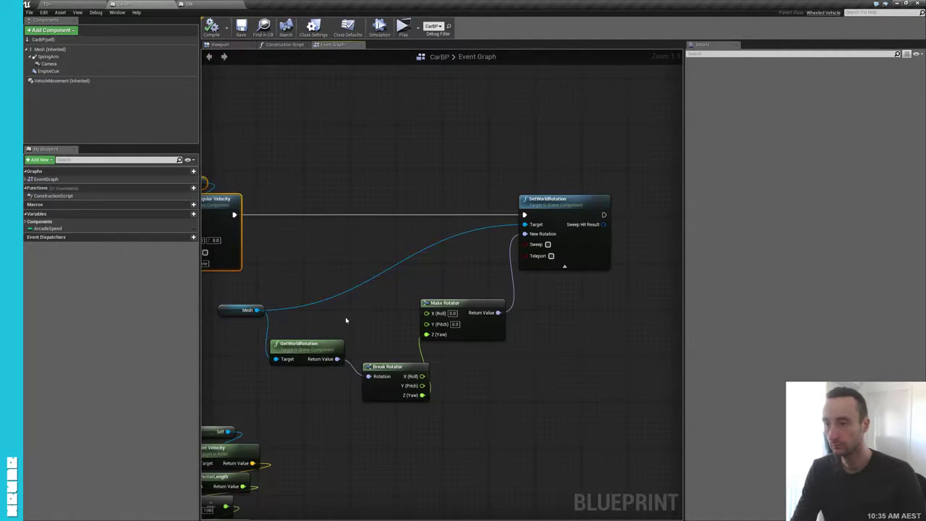
drag(445, 303, 541, 153)
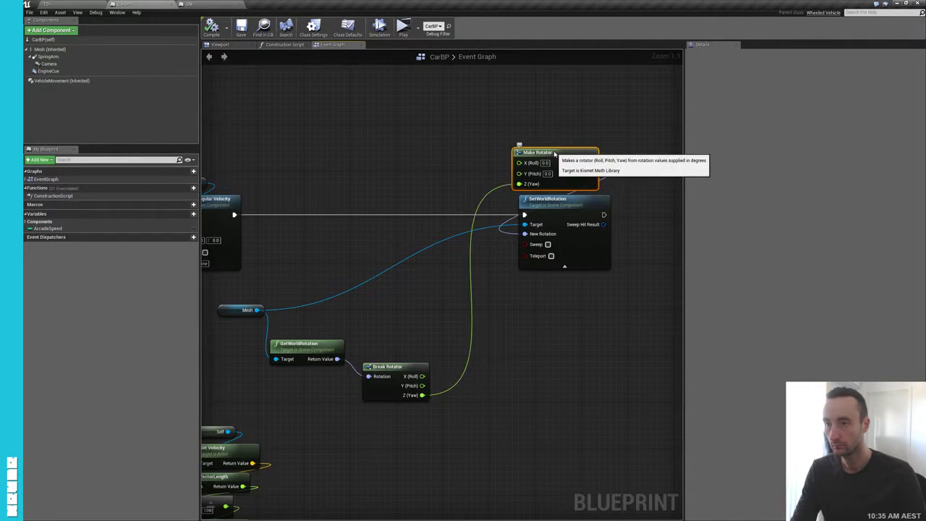
click(411, 367)
drag(410, 367, 579, 109)
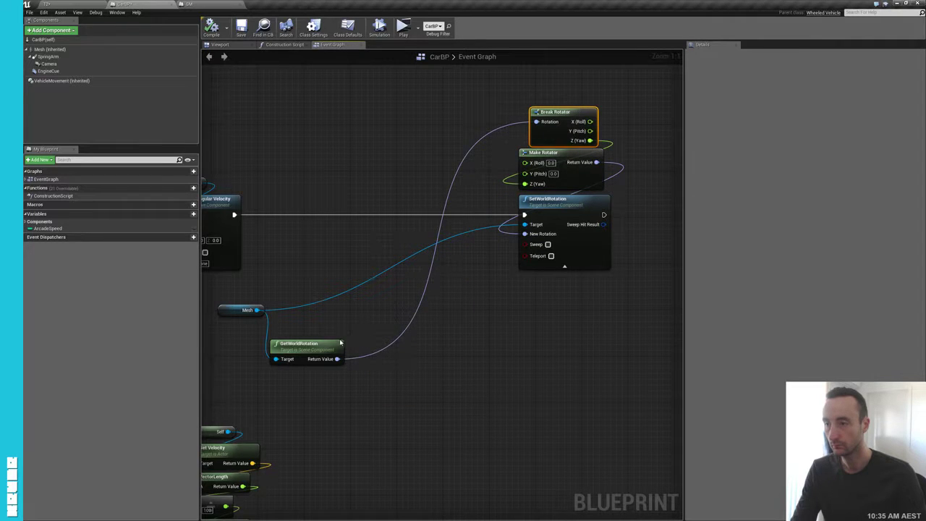
drag(340, 342, 594, 88)
mouse_move(236, 311)
mouse_down()
mouse_move(534, 61)
mouse_move(572, 360)
mouse_up()
key(shift+a)
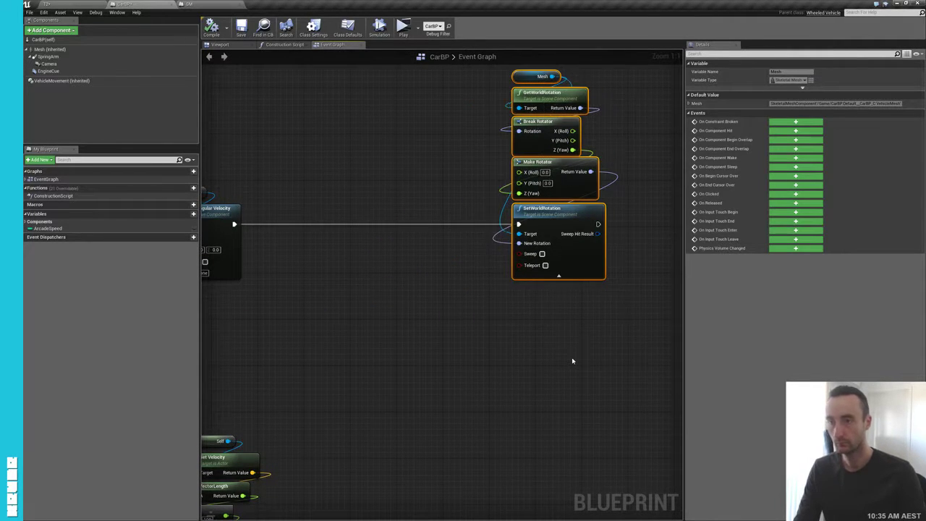
drag(572, 109, 406, 108)
- Move the whole reset chain, including the rotation stack, slightly down
right_drag(336, 322, 440, 340)
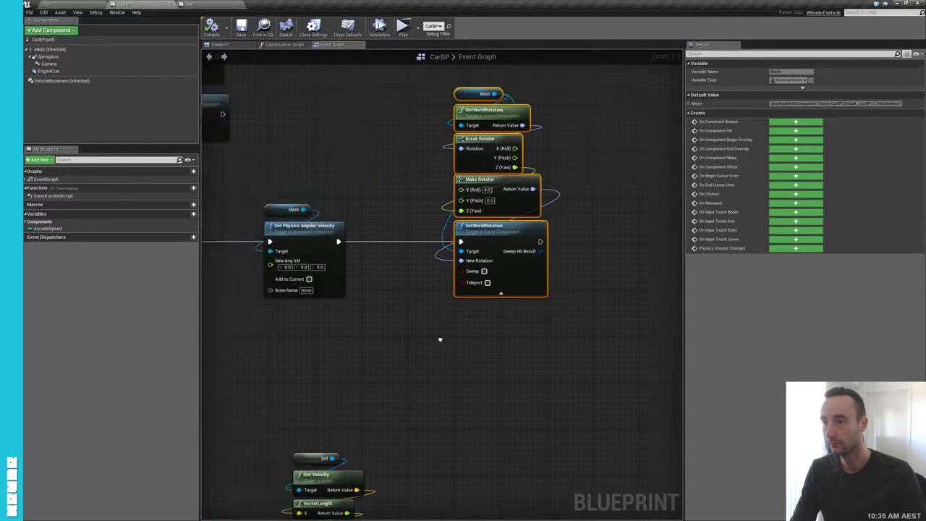
scroll(440, 340, down, 4)
drag(304, 280, 557, 361)
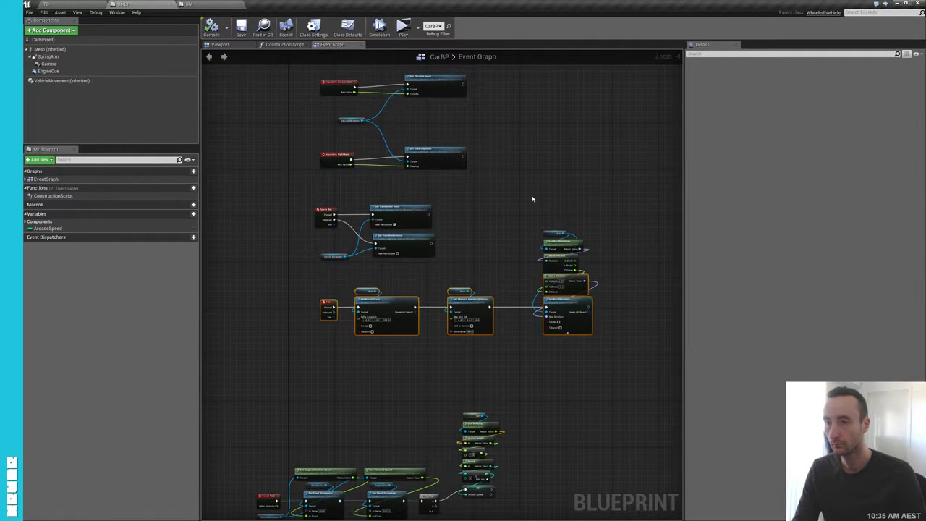
drag(571, 329, 566, 366)
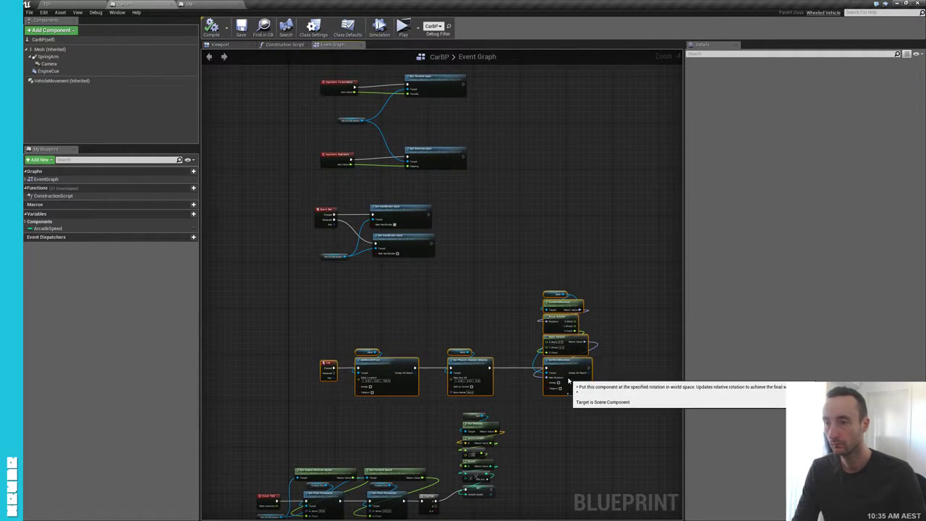
click(553, 421)
right_drag(559, 304, 599, 335)
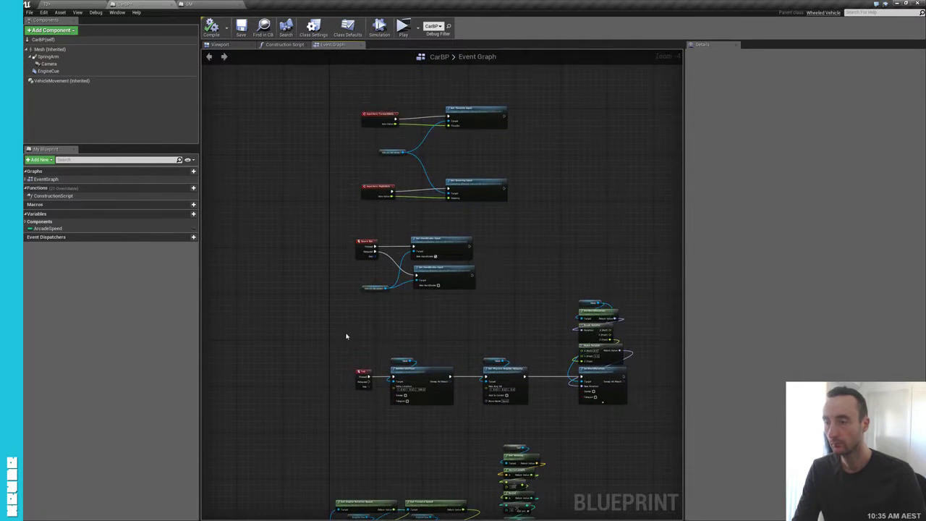
- Wrap the Tab event node in a comment titled 'reset'
click(363, 374)
text(creset)
key(Return)
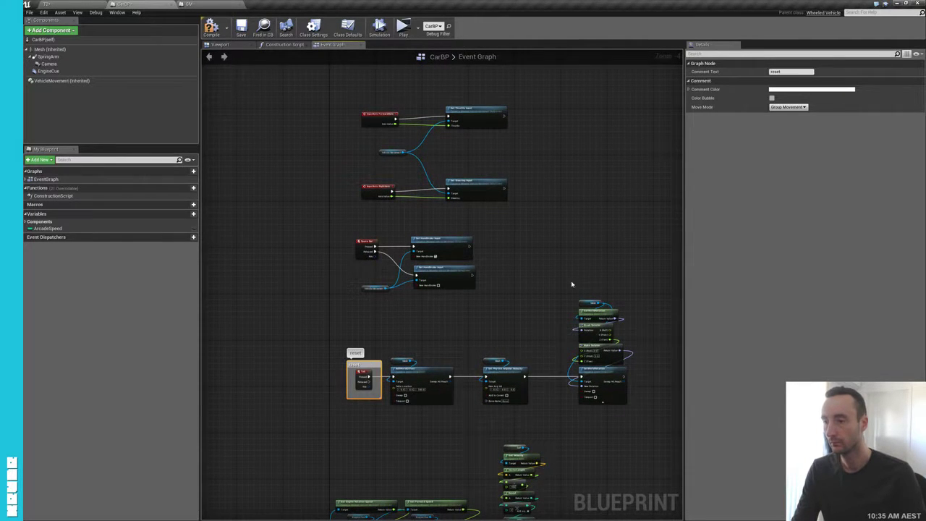
click(506, 283)
- Select the Space Bar handbrake event node and save the map
scroll(372, 260, up, 3)
drag(302, 233, 375, 282)
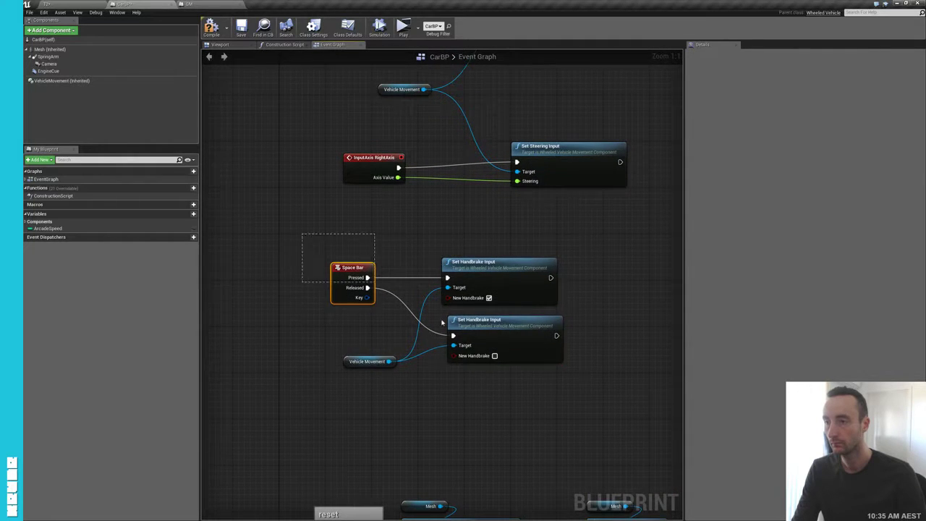
drag(443, 322, 462, 363)
drag(378, 328, 367, 316)
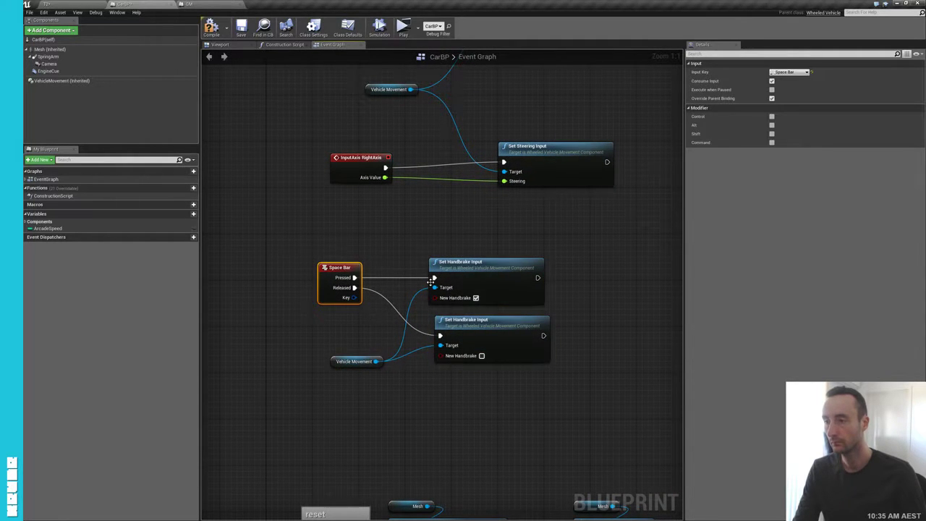
key(ctrl+s)
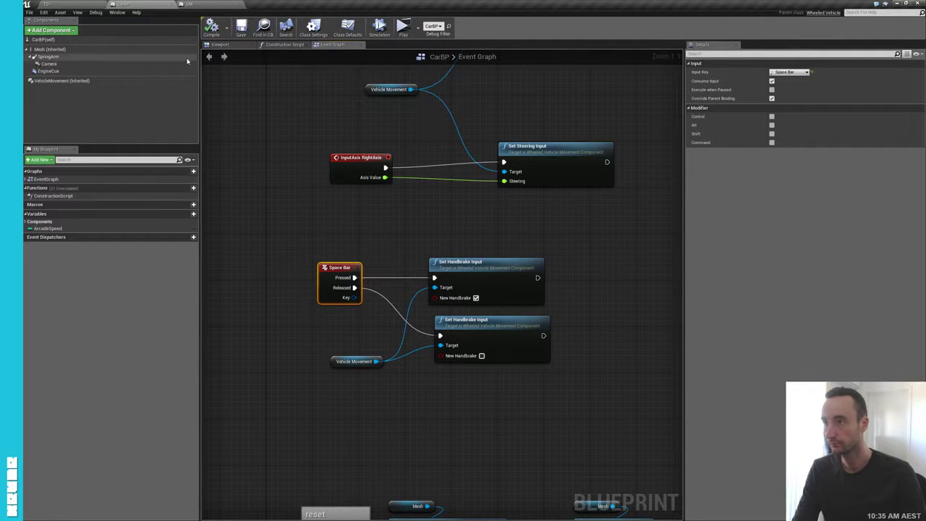
click(43, 12)
- Add an Input action mapping named HanbrakeAction bound to Space Bar
click(58, 99)
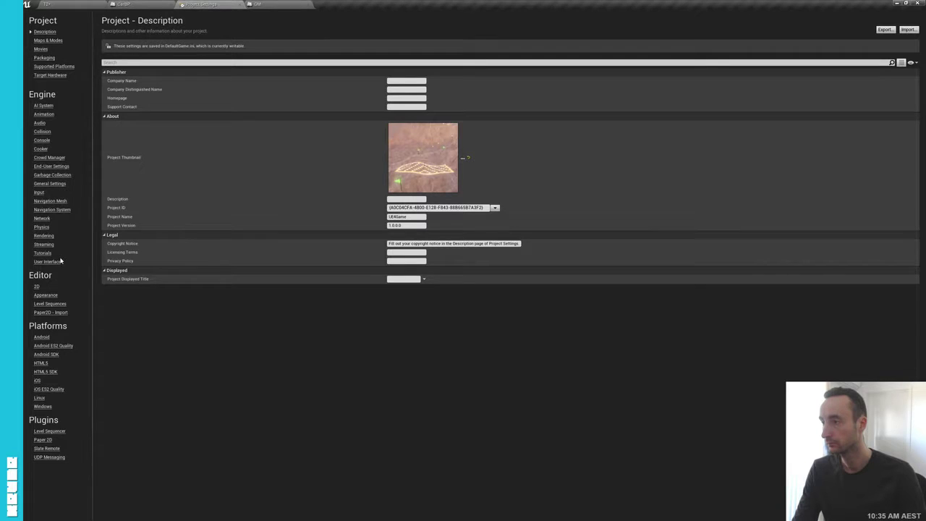
click(42, 194)
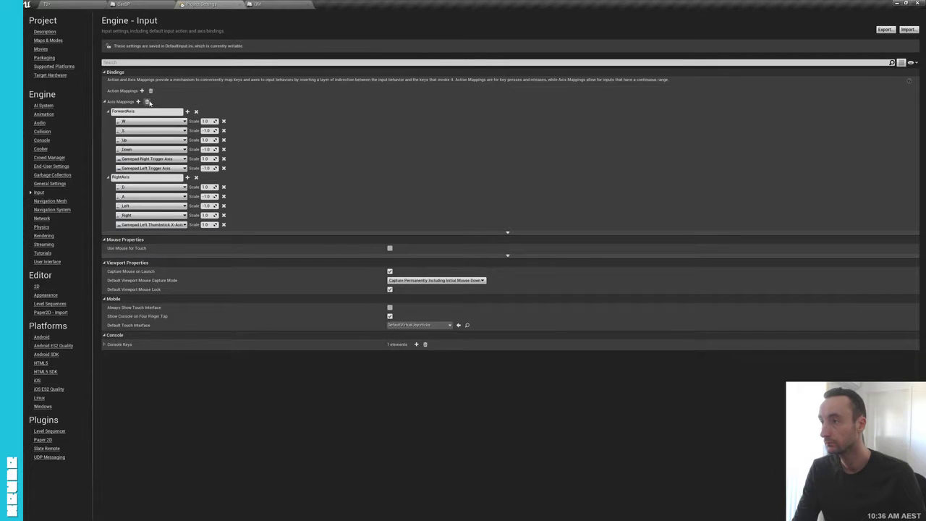
click(167, 101)
text(HanbrakeAction)
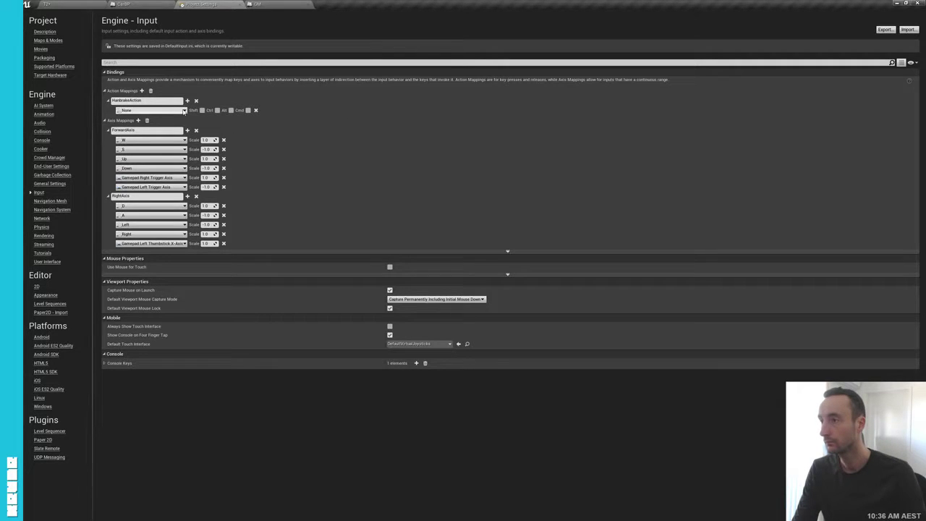
click(184, 110)
text(space)
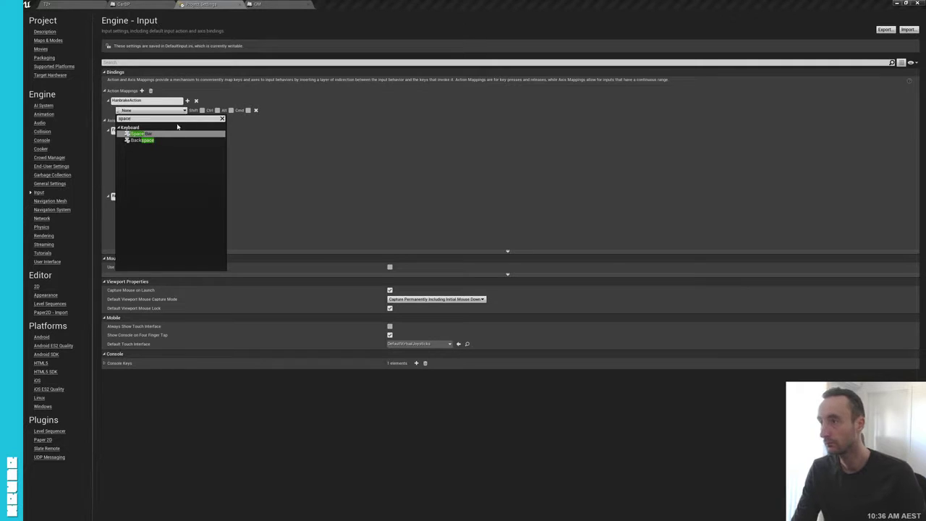
click(151, 133)
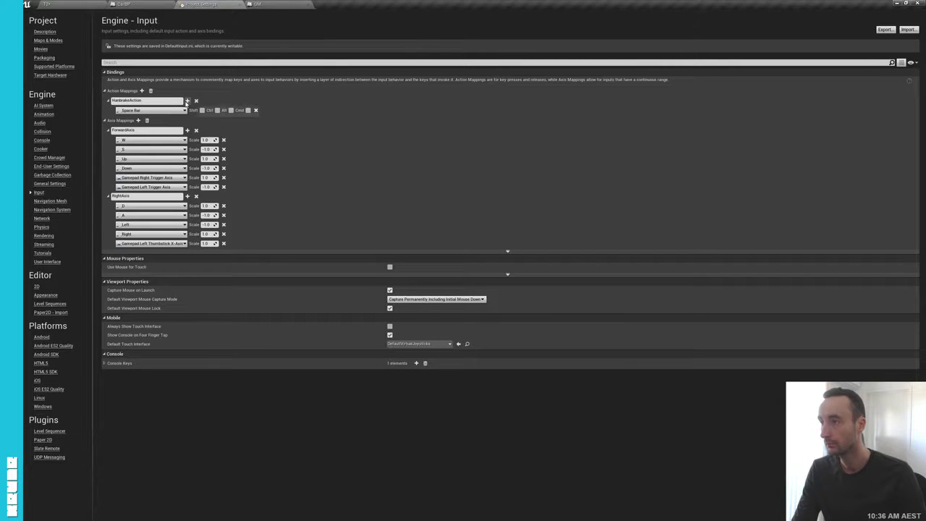
- Bind Gamepad Face Button Right as a second HanbrakeAction key and save
click(186, 101)
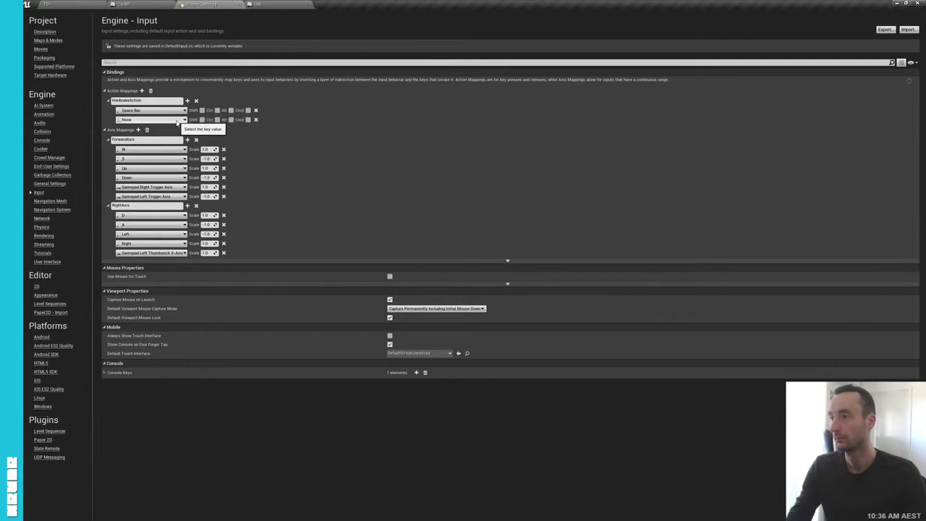
click(177, 120)
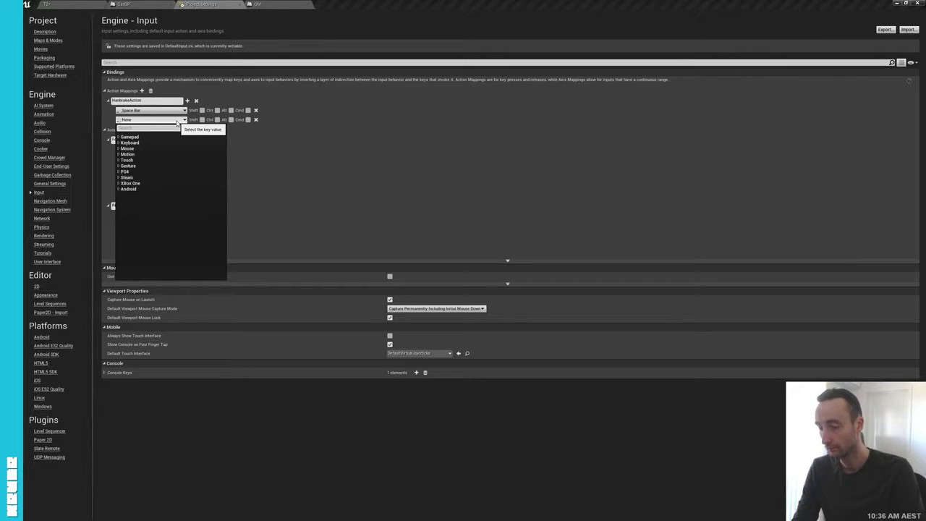
text(gam)
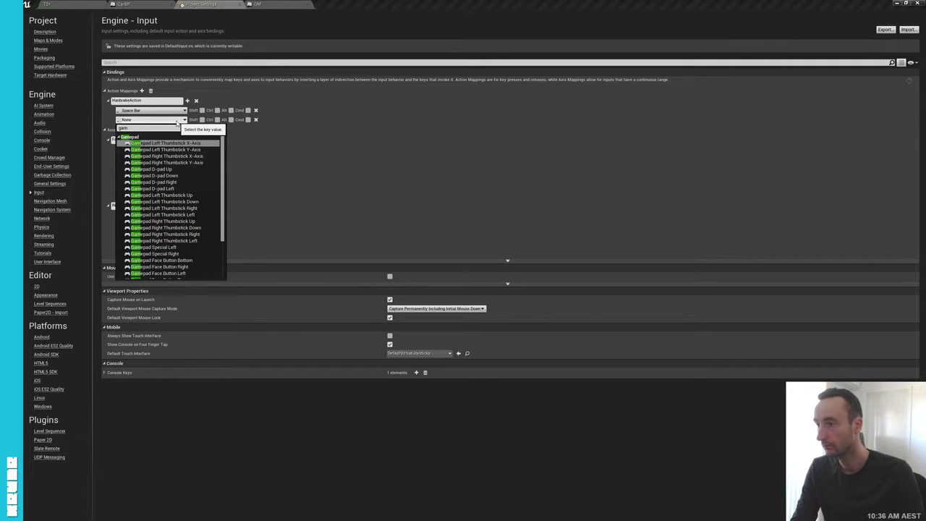
scroll(206, 177, down, 2)
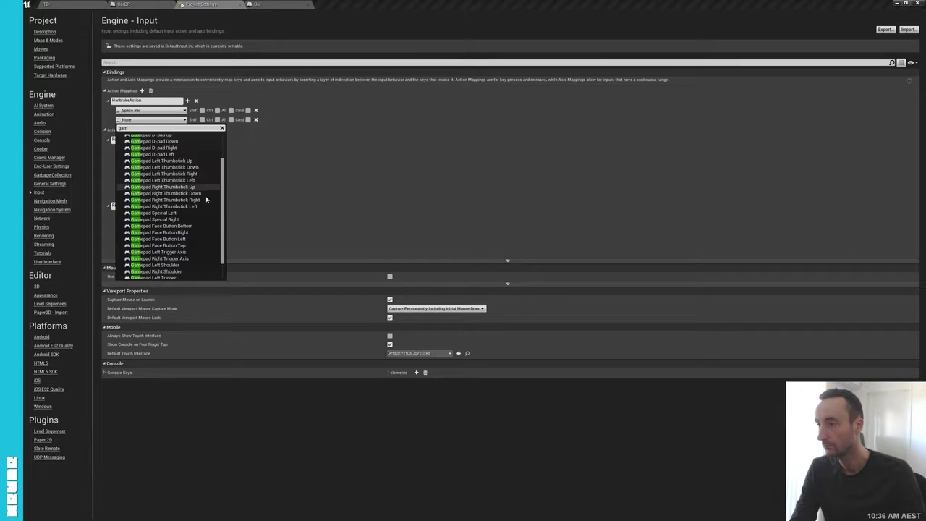
click(204, 233)
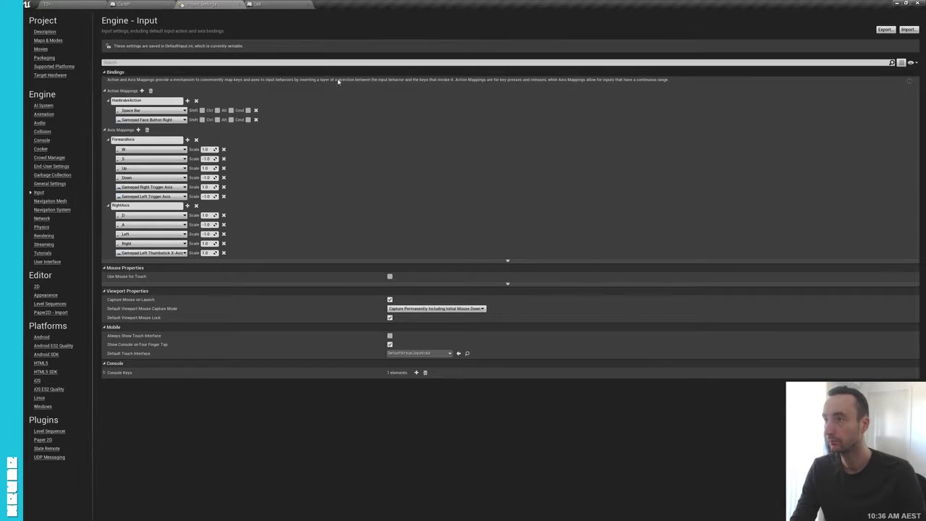
key(ctrl+s)
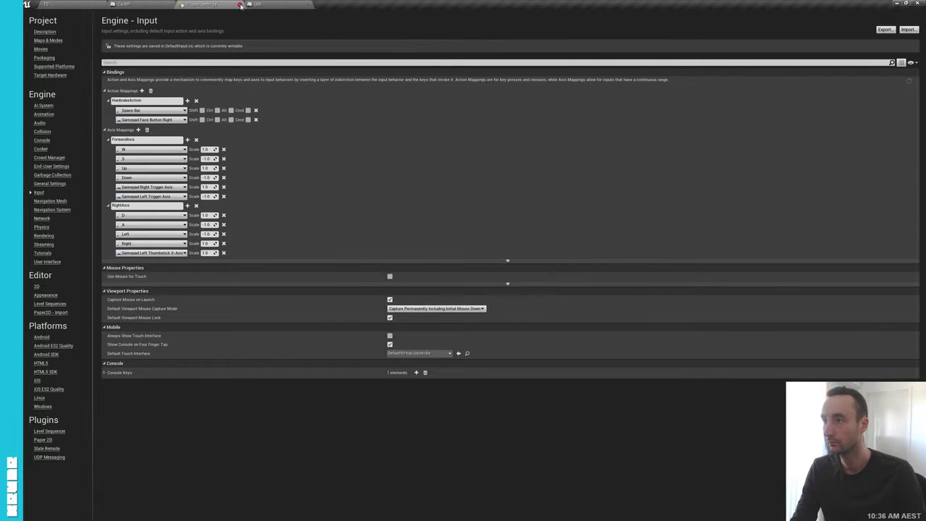
click(123, 5)
- Replace the Space Bar event with an InputAction HanbrakeAction event node
right_drag(333, 207, 291, 185)
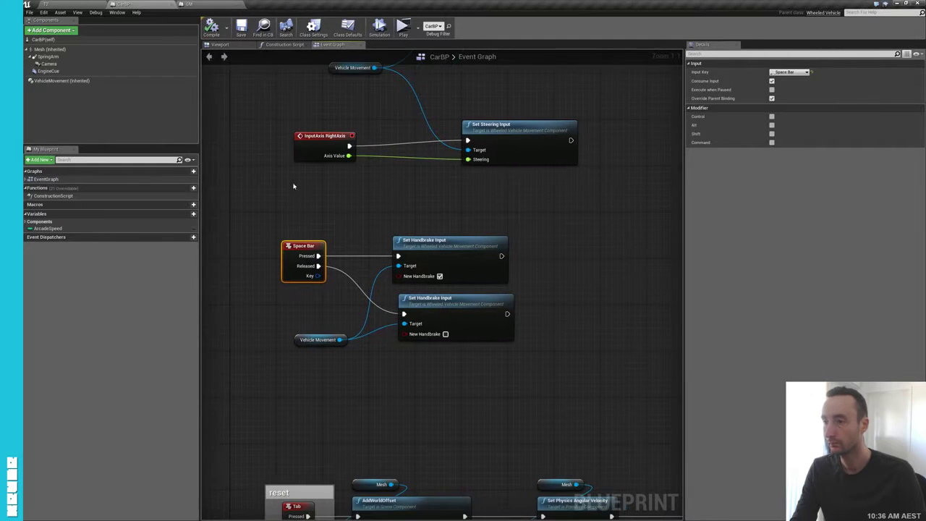
key(Delete)
right_click(260, 249)
text(hand)
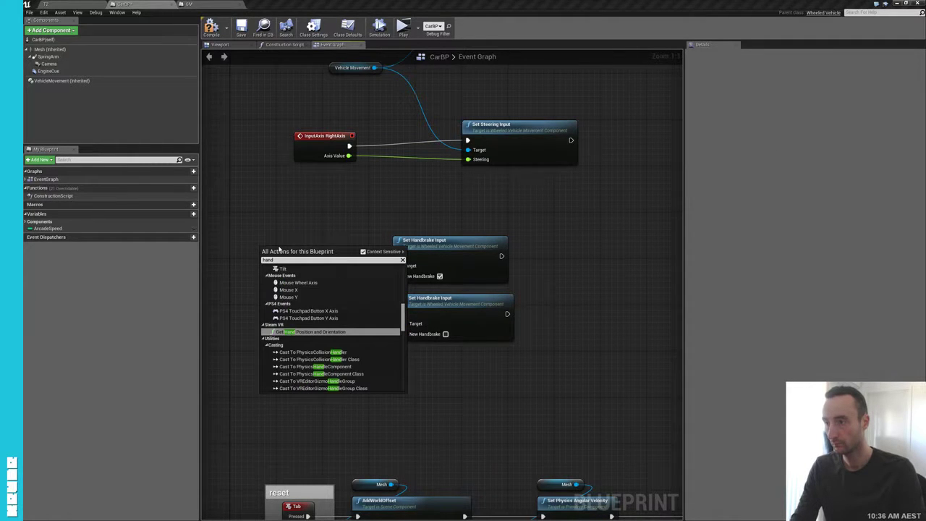
text(br)
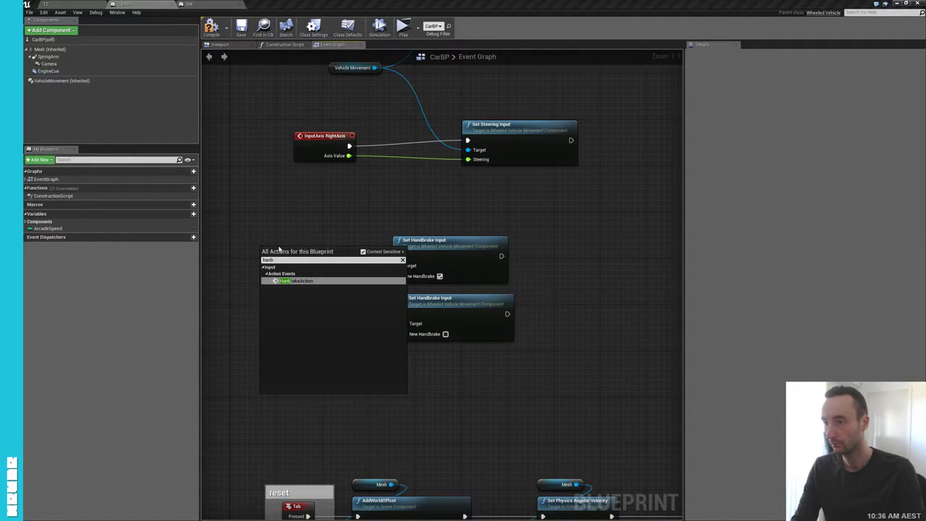
key(BackSpace)
text(dbra)
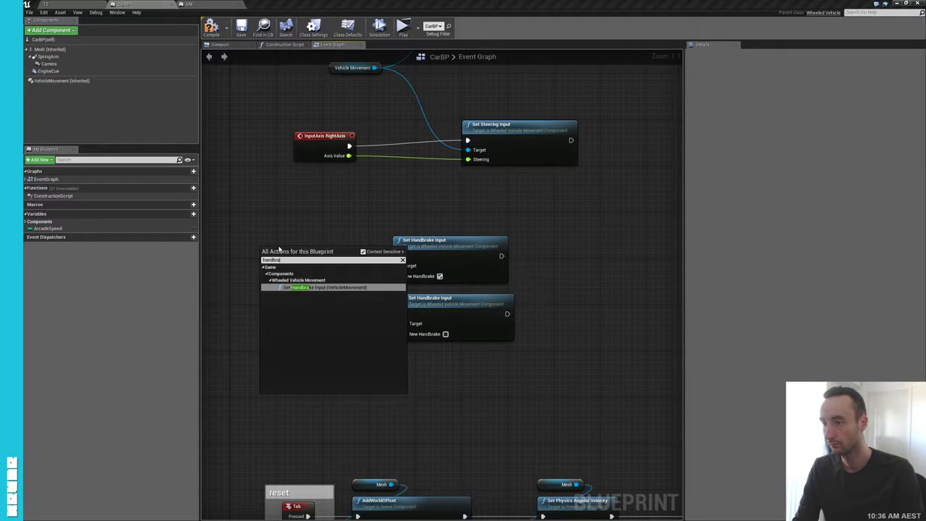
key(BackSpace)
key(BackSpace)
text(ra)
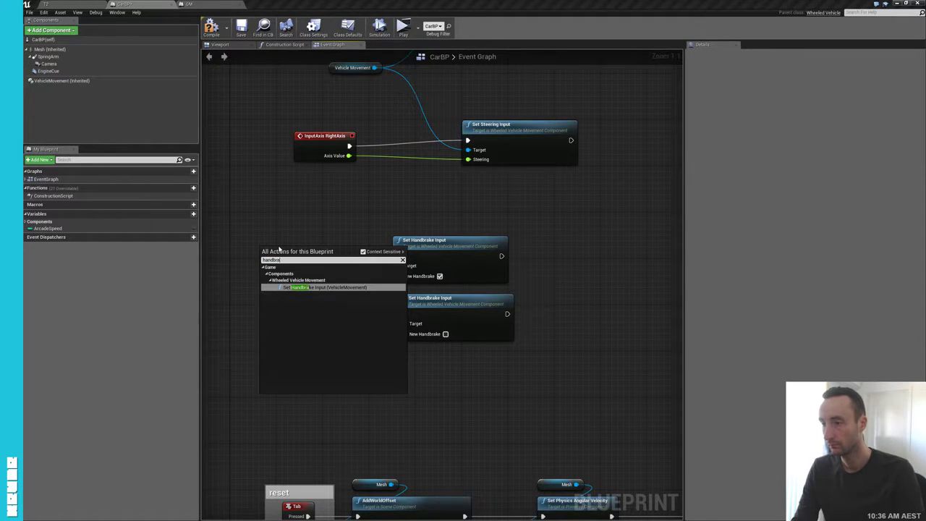
key(BackSpace)
key(BackSpace)
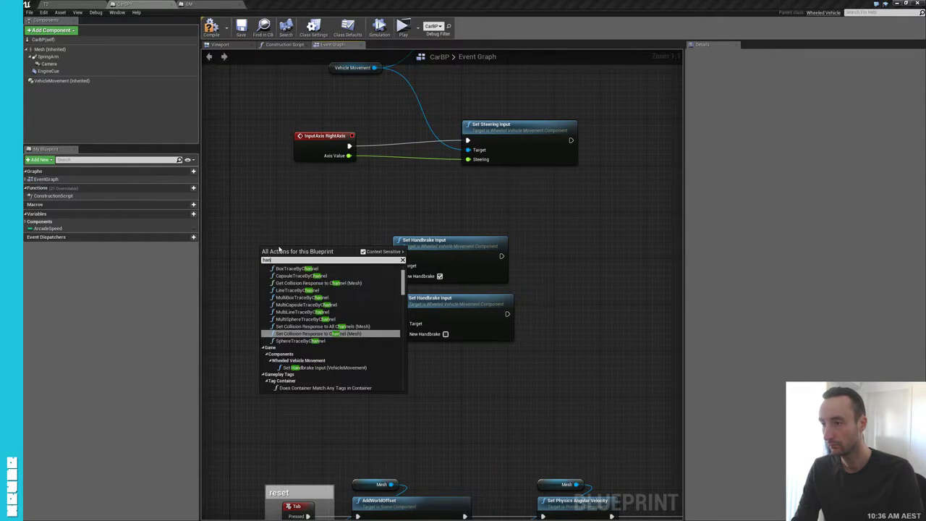
key(BackSpace)
key(BackSpace)
key(BackSpace)
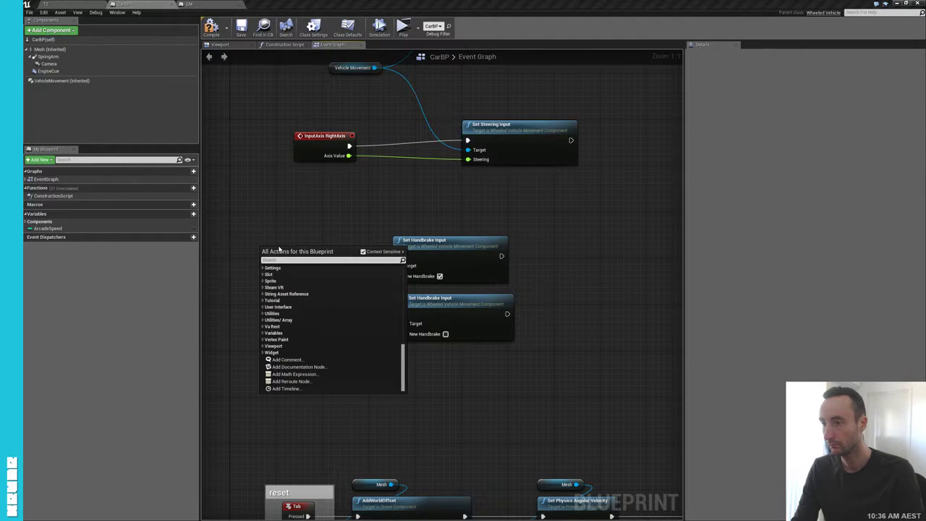
text(hanbrake)
key(Return)
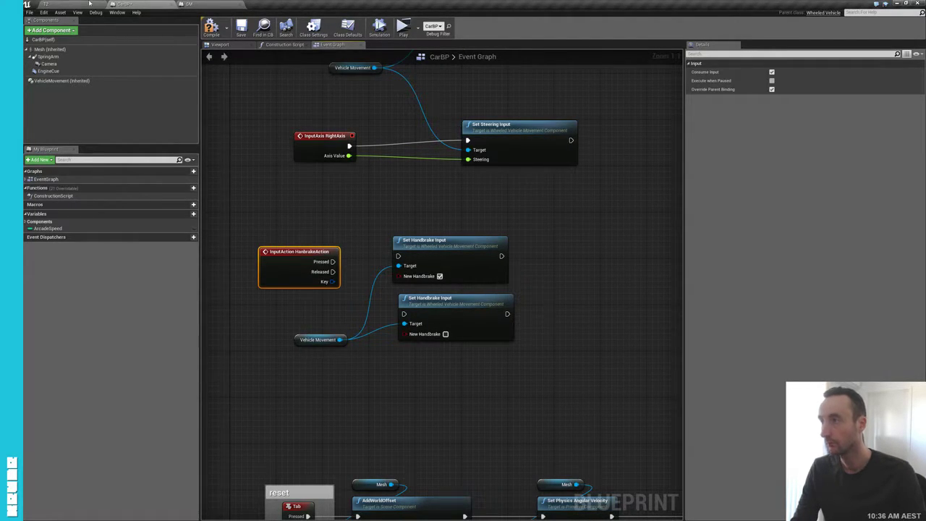
- Check the HanbrakeAction bindings in Project Settings > Input, then close that tab
click(45, 11)
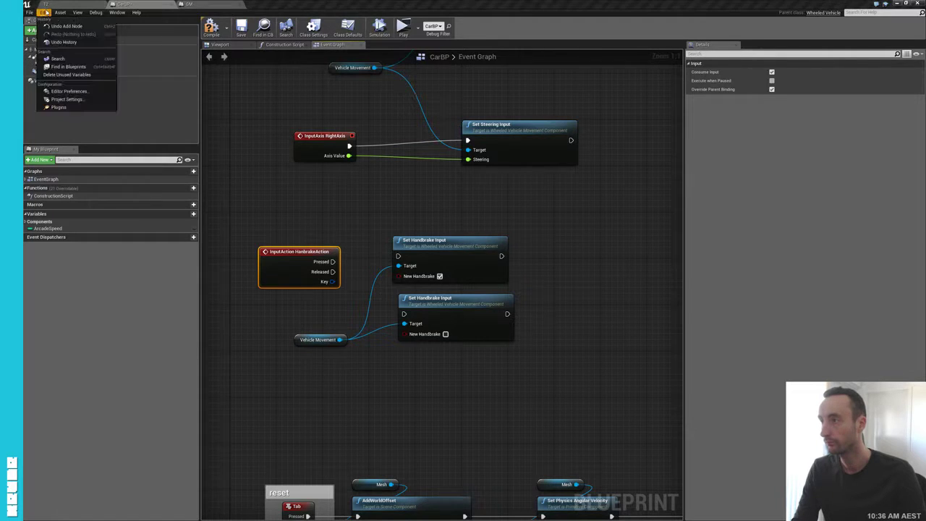
click(61, 100)
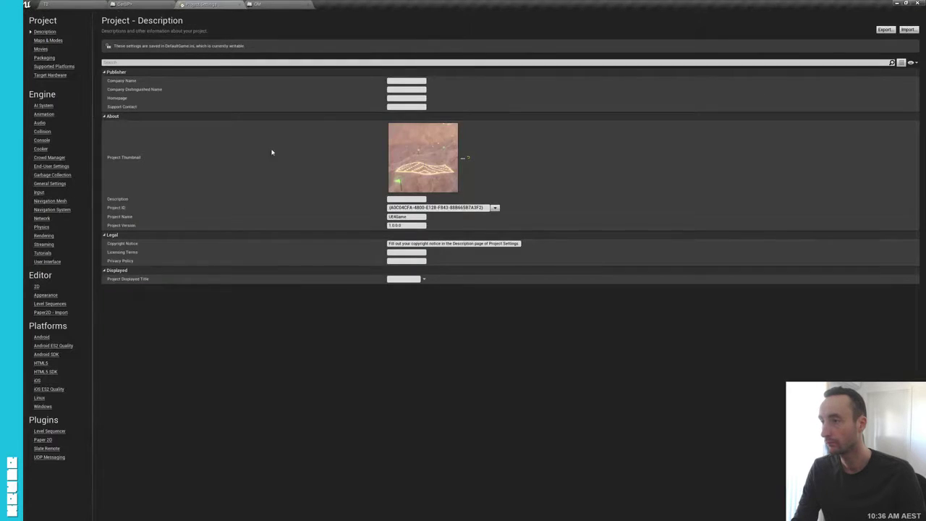
click(39, 191)
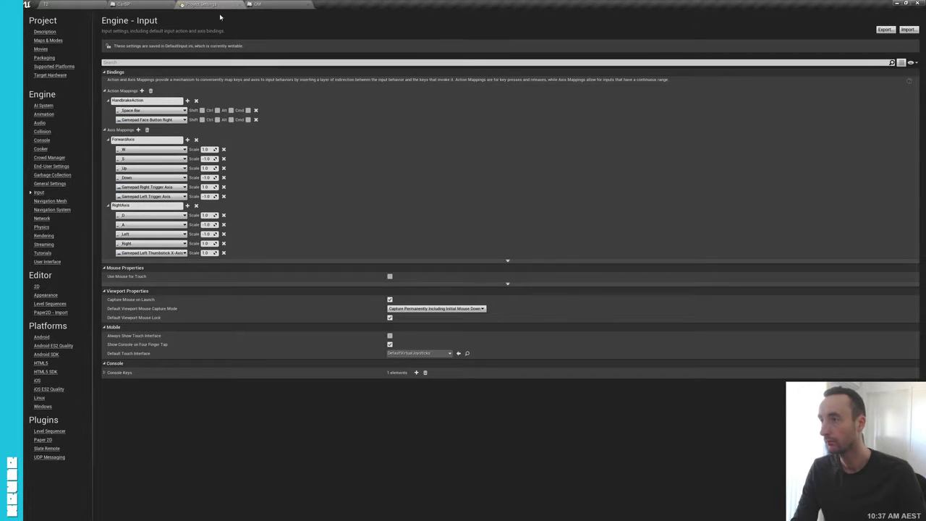
middle_click(194, 6)
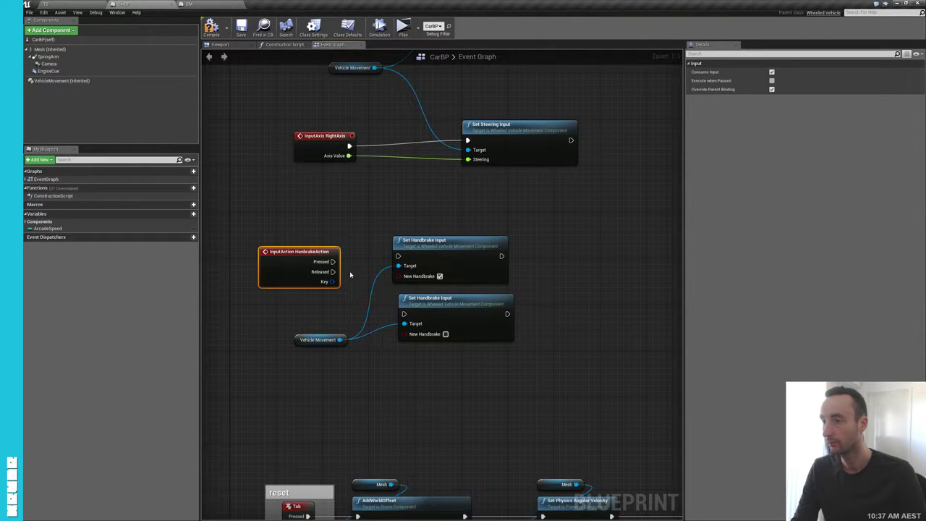
- Swap in an InputAction HandbrakeAction event, wiring Pressed and Released to the two Set Handbrake Input nodes
key(Delete)
right_click(292, 251)
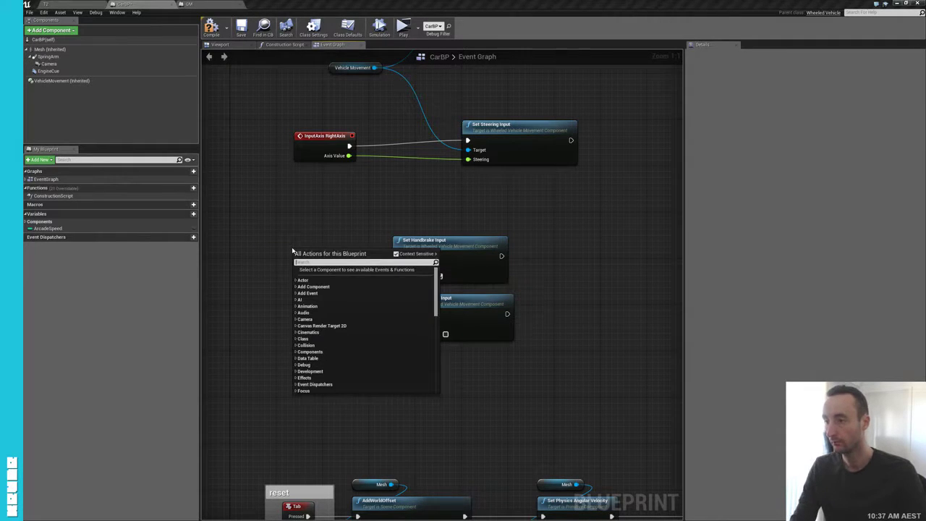
text(handbrake)
key(Return)
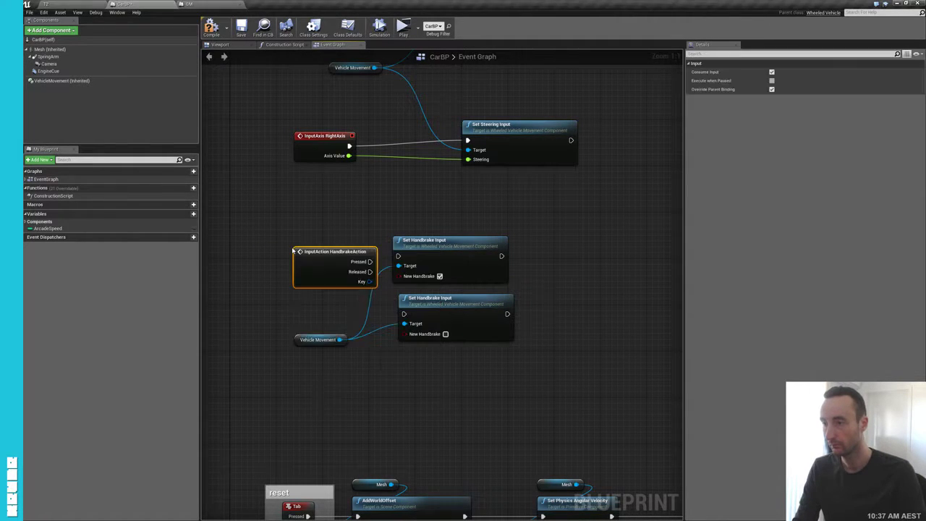
drag(304, 251, 257, 240)
drag(323, 250, 400, 257)
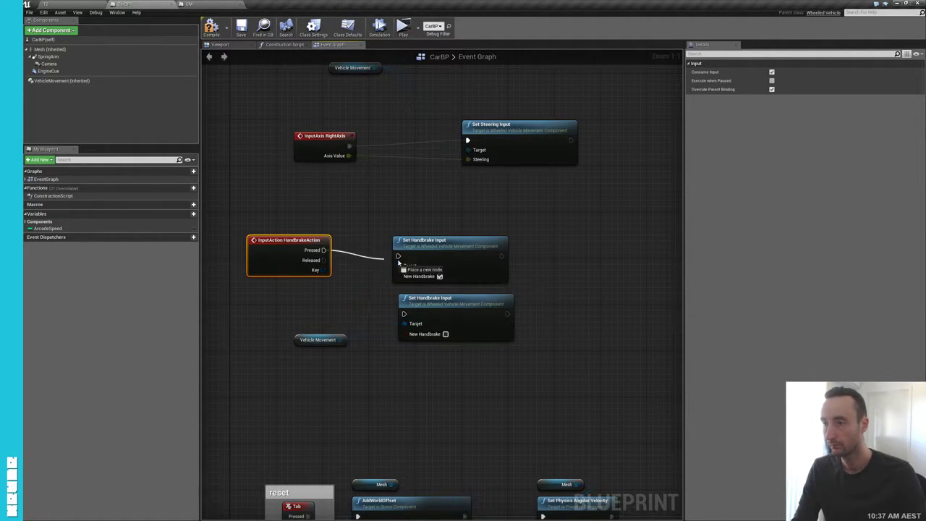
drag(324, 260, 404, 314)
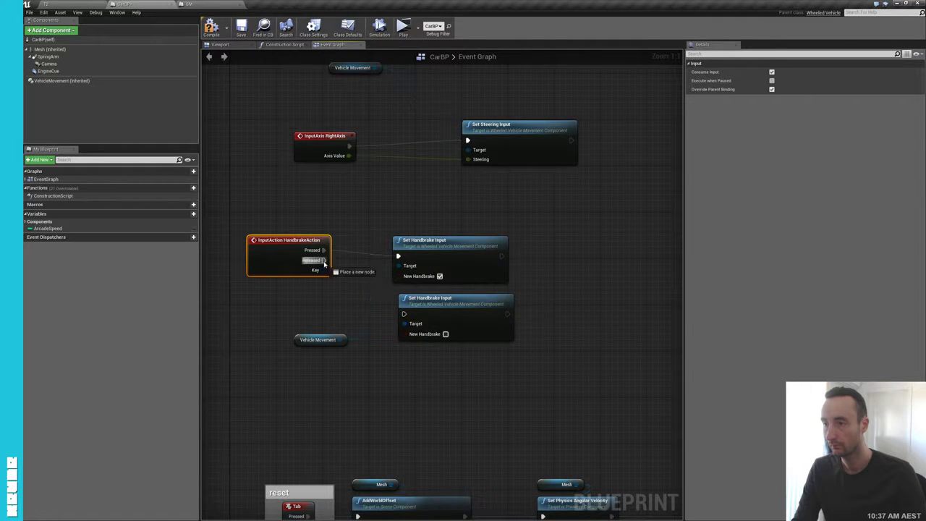
drag(265, 247, 264, 263)
- Rearrange the handbrake nodes and disconnect Vehicle Movement from the second setter's Target
click(422, 317)
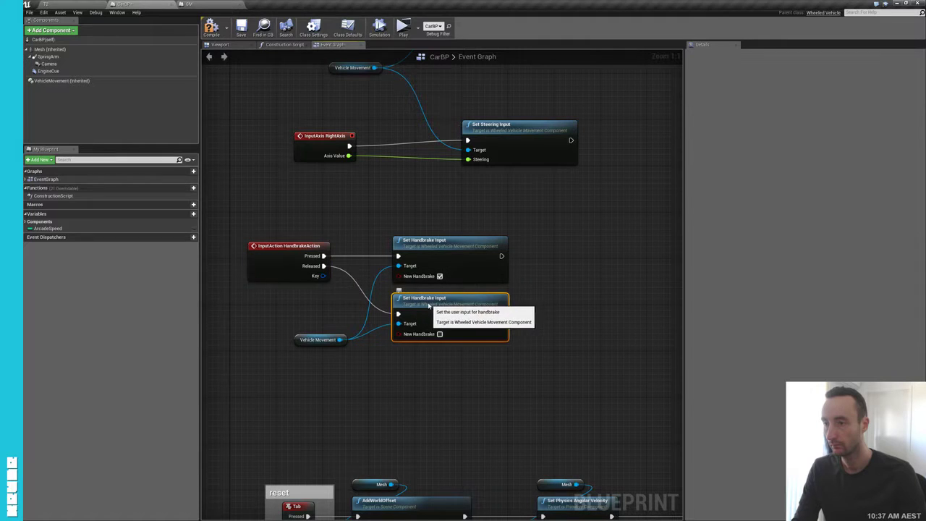
drag(307, 341, 407, 222)
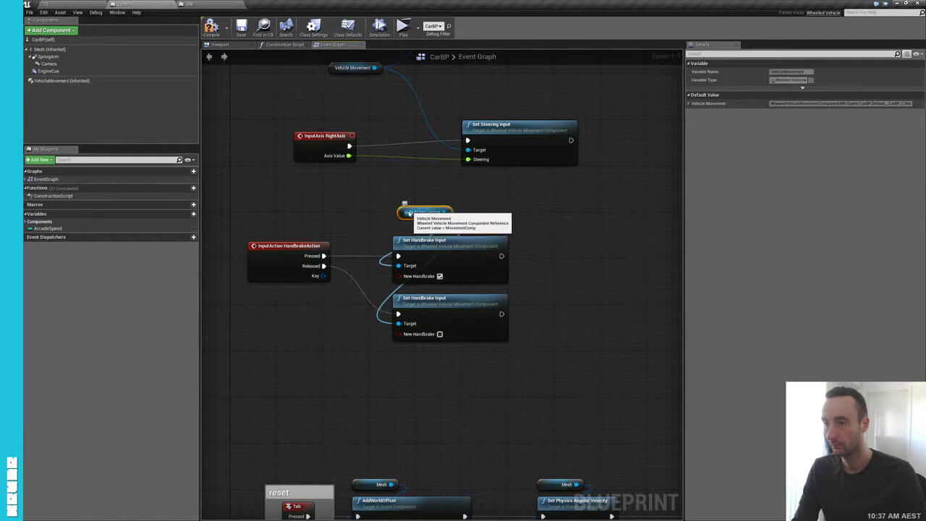
drag(311, 213, 478, 318)
mouse_move(454, 233)
mouse_down()
mouse_move(460, 262)
mouse_move(408, 231)
mouse_up()
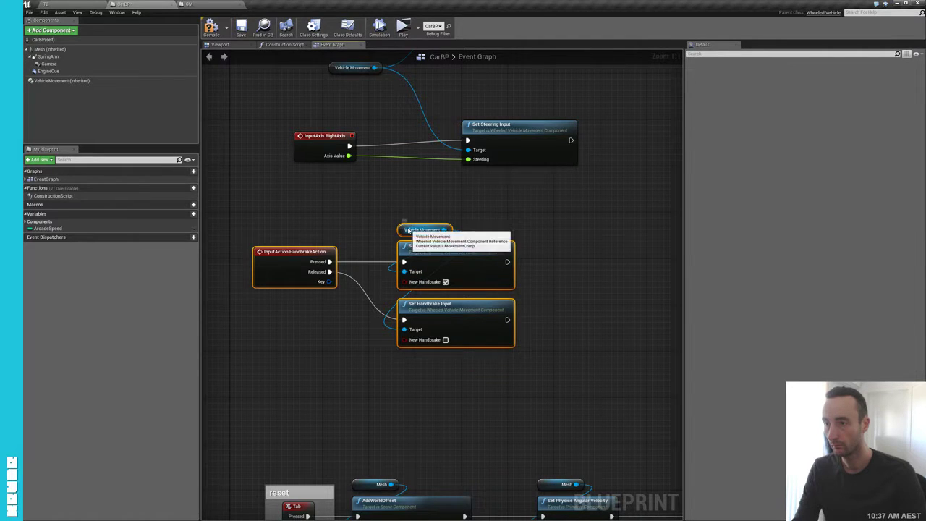
drag(492, 311, 492, 345)
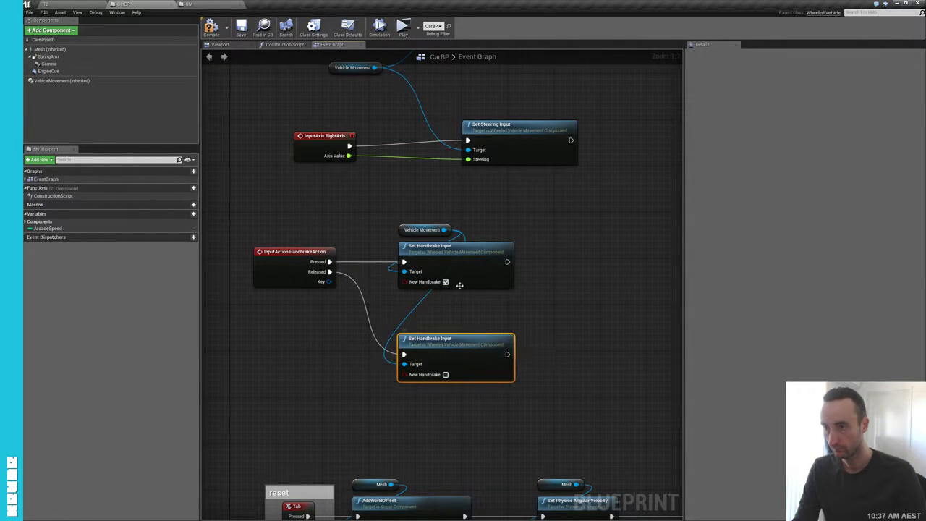
alt+click(404, 364)
- Duplicate the Vehicle Movement getter and connect the copy to the second setter's Target
click(420, 229)
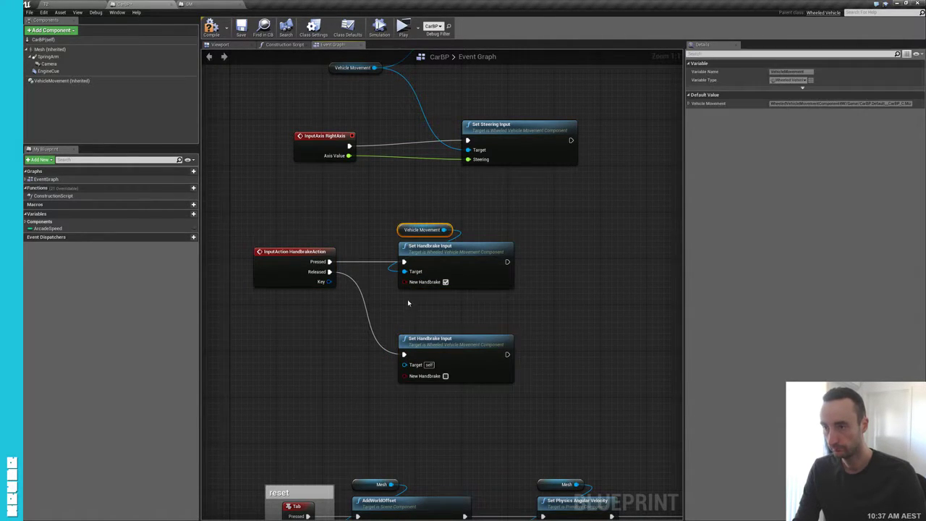
key(ctrl+c)
key(ctrl+v)
mouse_move(434, 314)
mouse_down()
mouse_move(410, 327)
mouse_move(404, 364)
mouse_up()
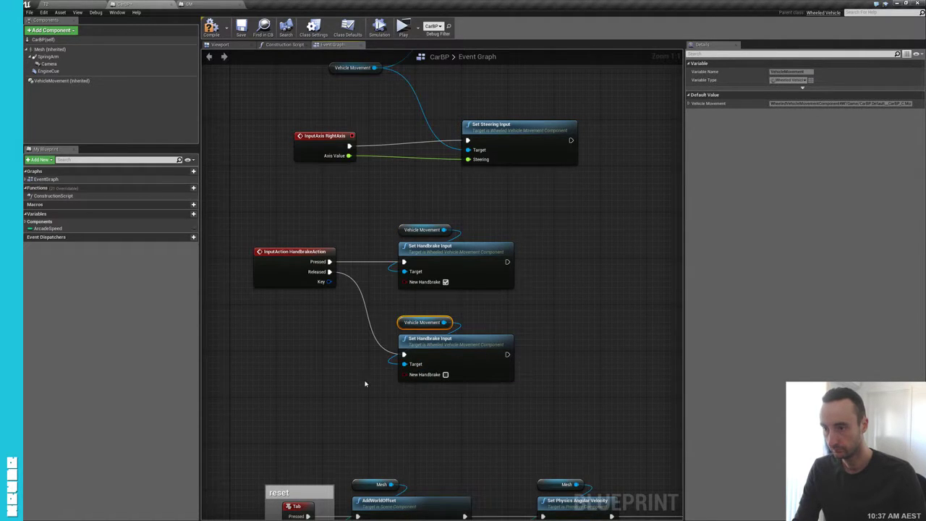
right_drag(370, 379, 401, 383)
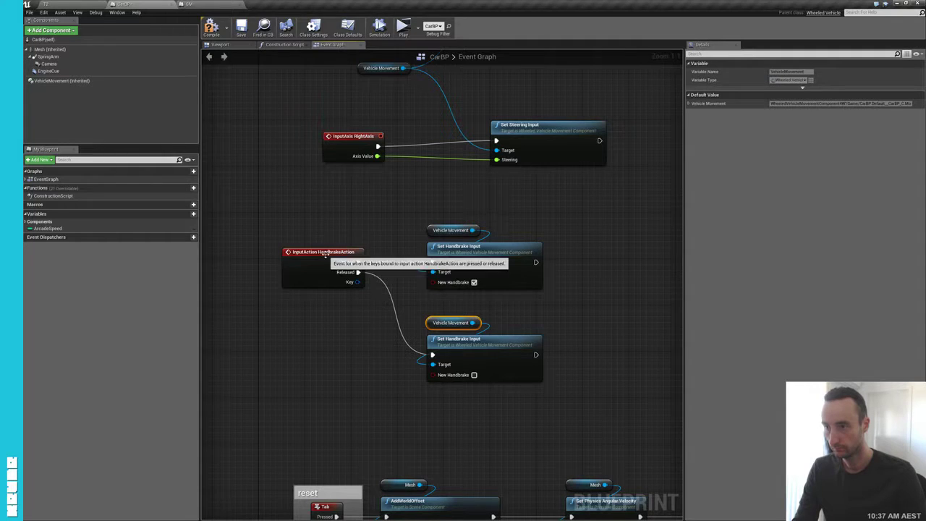
- Move the HandbrakeAction event down between the two Set Handbrake Input nodes
drag(302, 207, 575, 423)
click(417, 405)
click(305, 255)
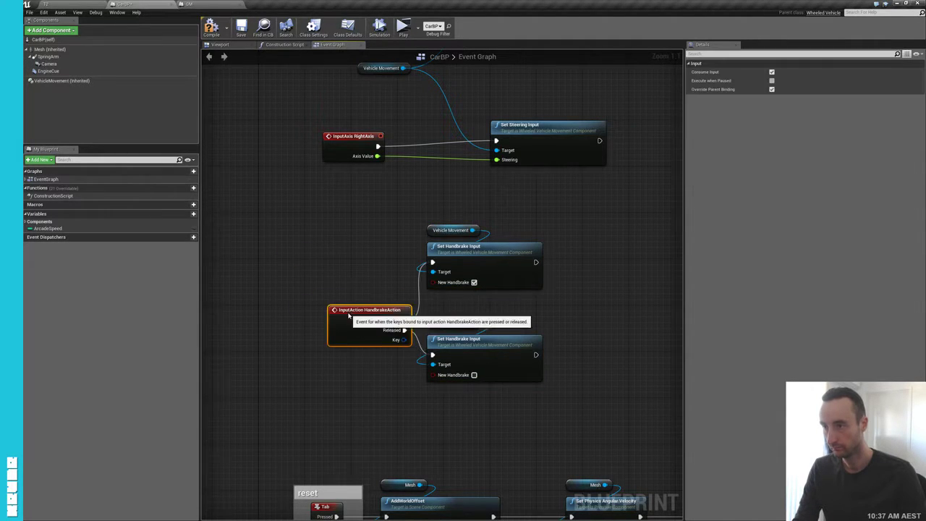
drag(288, 224, 362, 342)
- Wrap the handbrake event in a comment titled Handbrake
key(c)
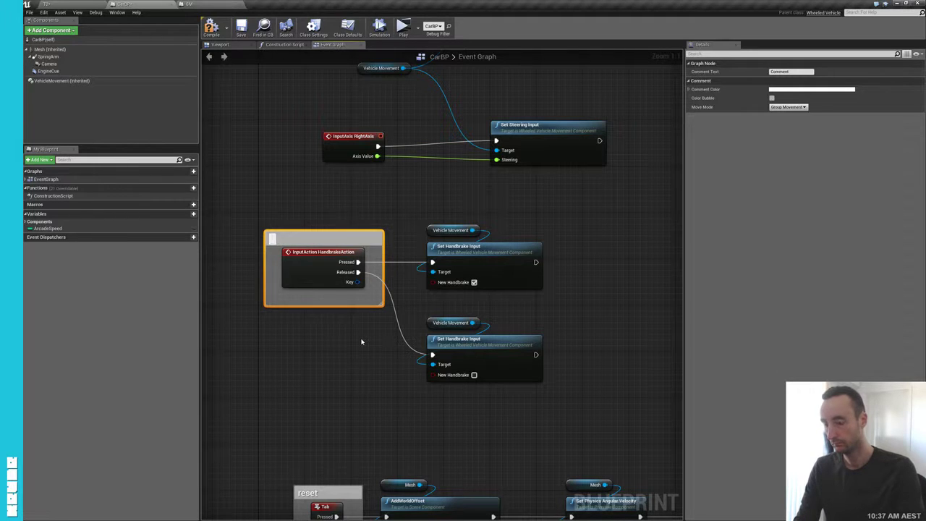
text(Handbrake)
key(Return)
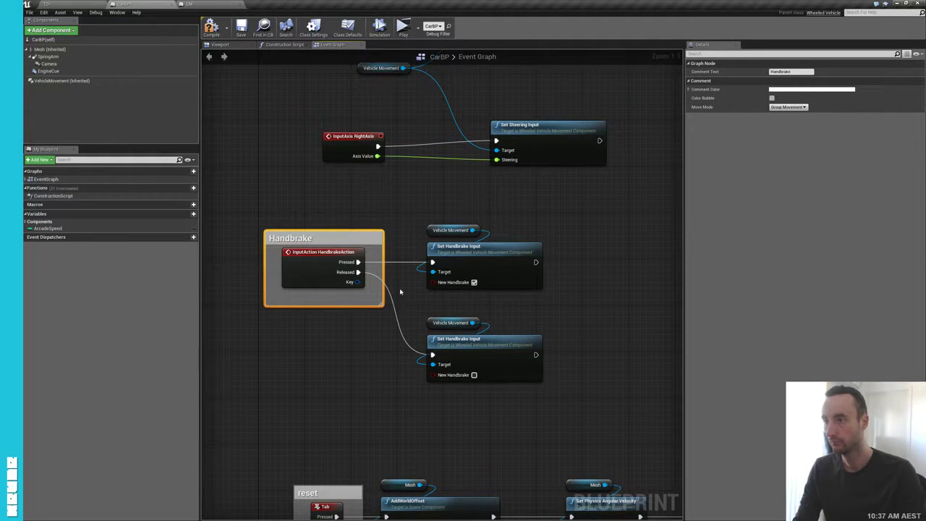
- Wrap the steering and throttle nodes in a Movement comment and save
scroll(400, 288, down, 5)
mouse_move(343, 210)
mouse_down()
mouse_move(481, 314)
mouse_move(443, 266)
mouse_up()
key(c)
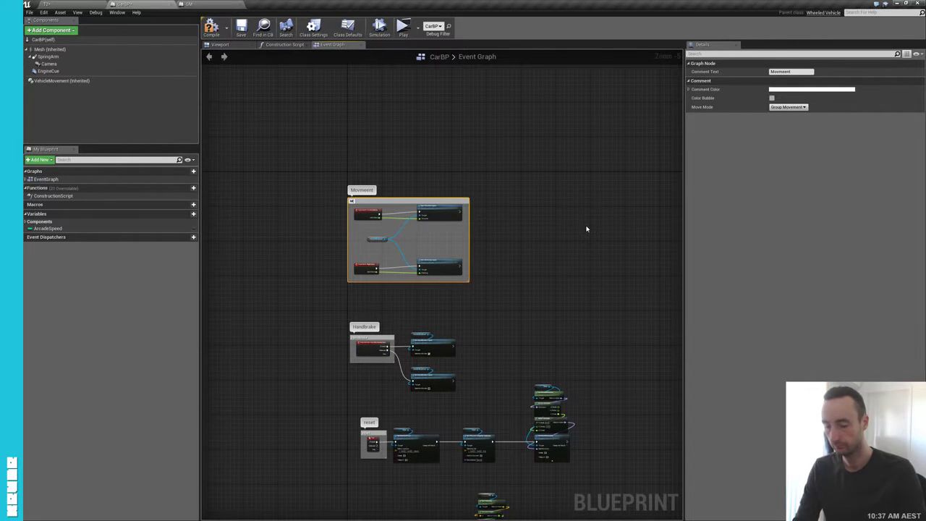
scroll(550, 229, up, 3)
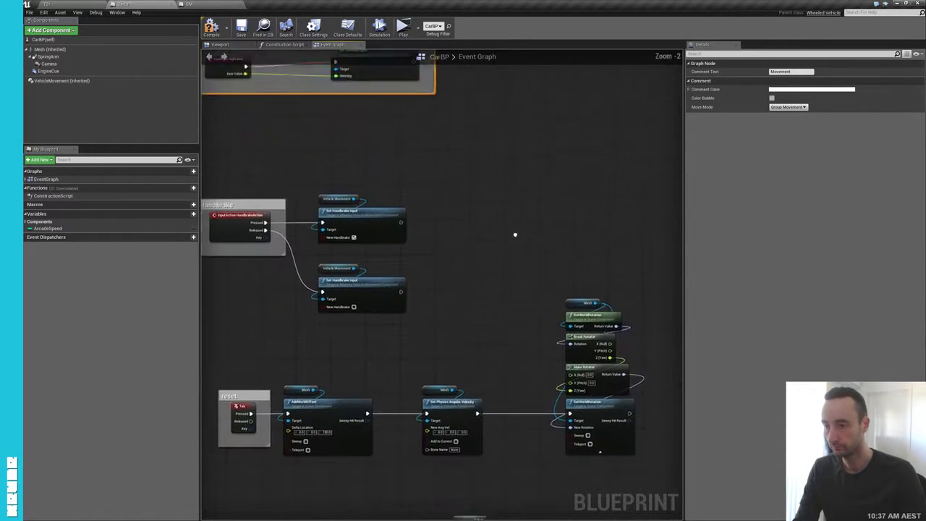
key(ctrl+s)
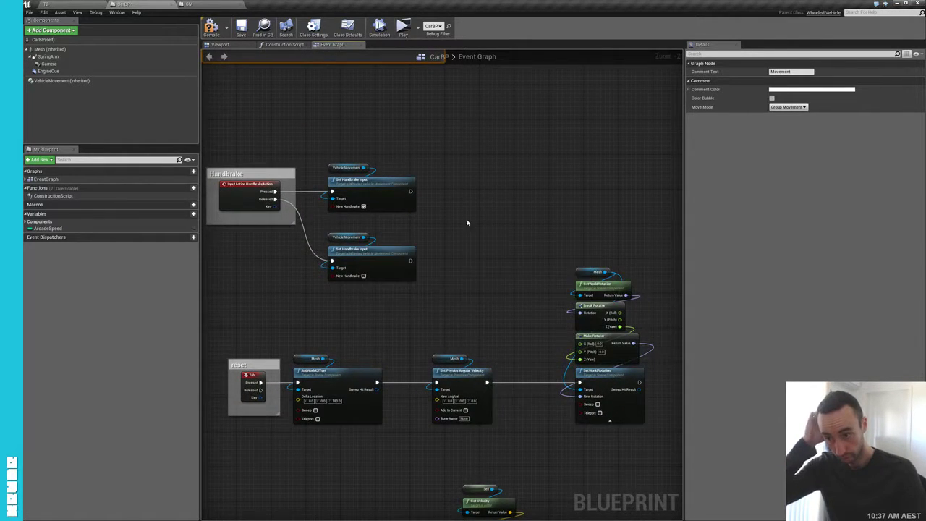
- Shift Event Tick further left and select the engine sound parameter nodes
right_drag(471, 222, 464, 266)
scroll(492, 249, up, 1)
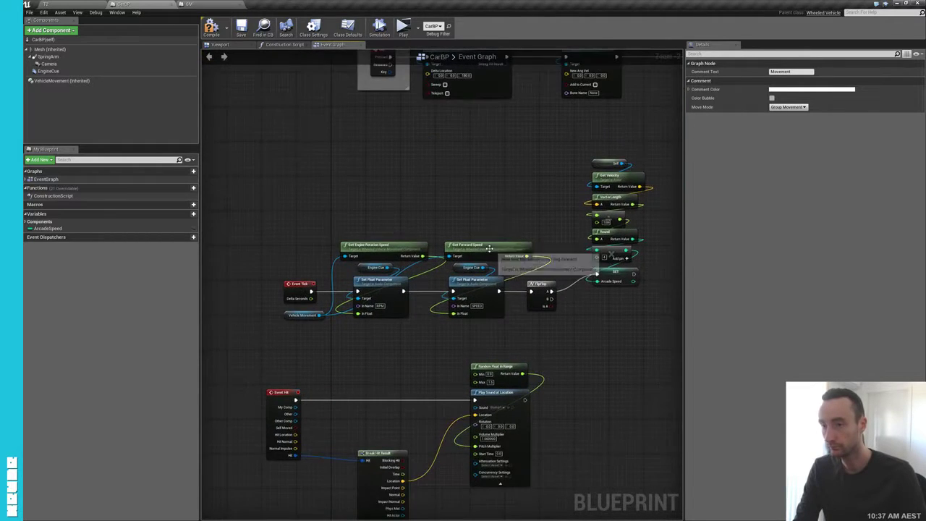
scroll(453, 251, down, 3)
scroll(453, 251, up, 2)
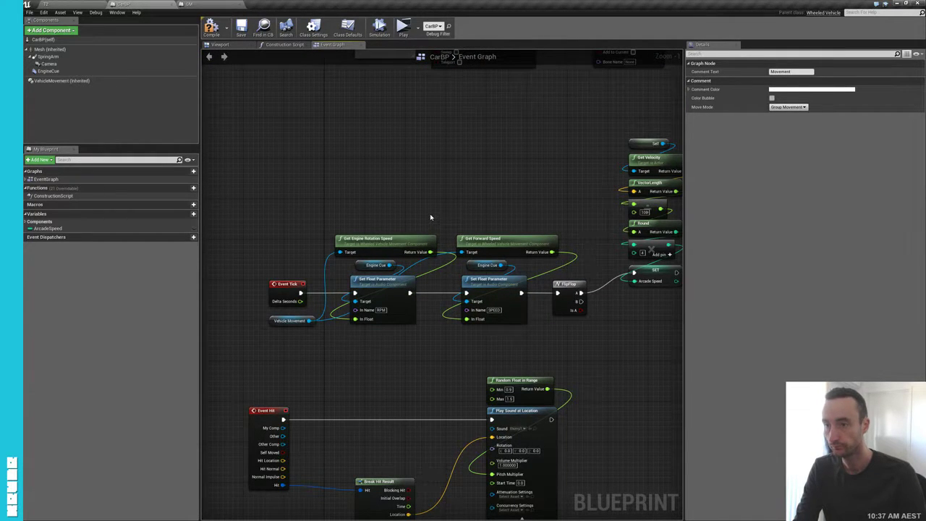
scroll(430, 214, down, 1)
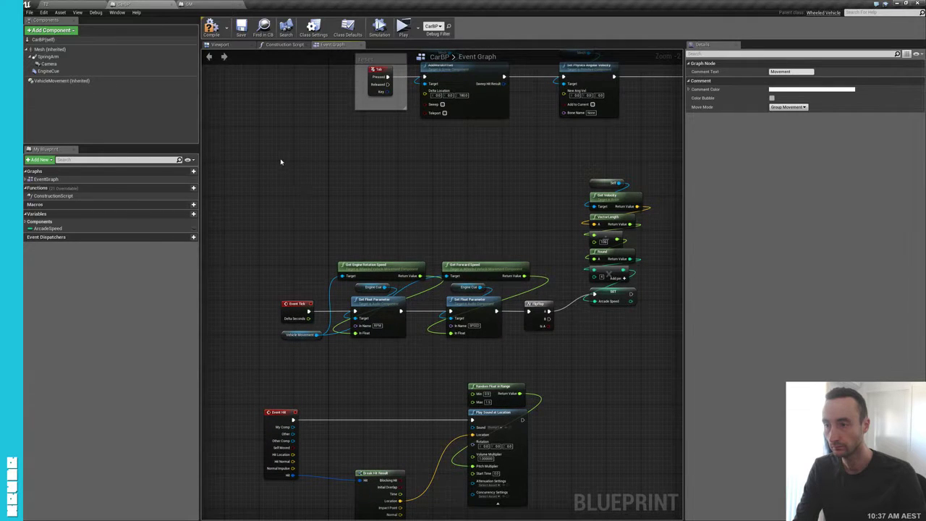
drag(281, 161, 615, 368)
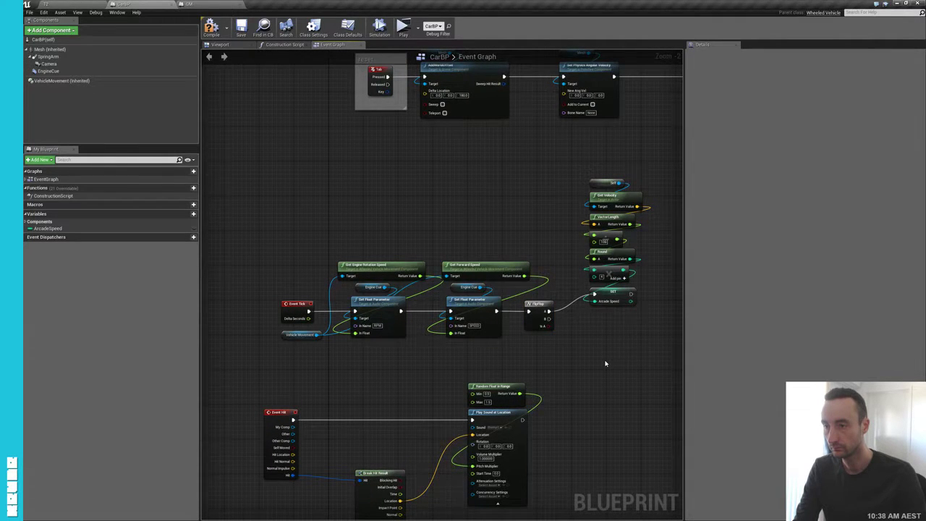
drag(282, 306, 204, 305)
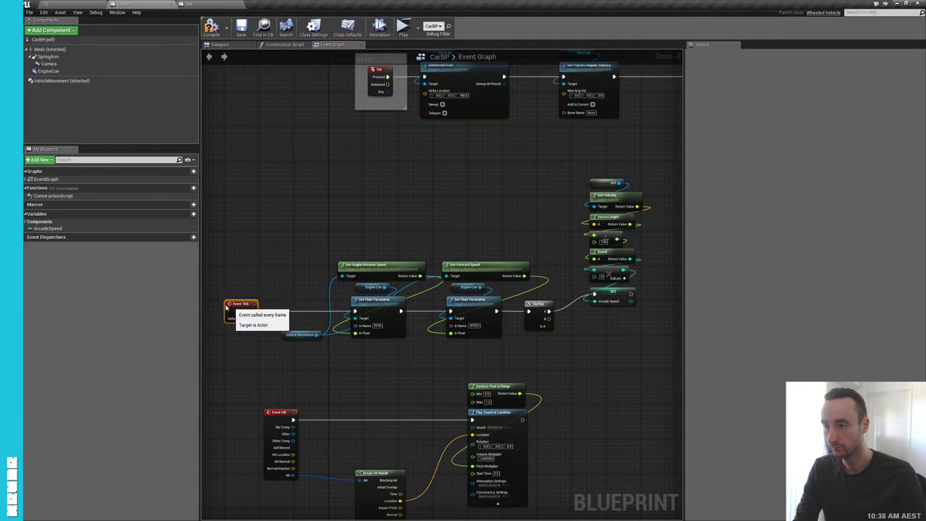
mouse_move(293, 230)
mouse_down()
mouse_move(432, 347)
mouse_move(529, 352)
mouse_up()
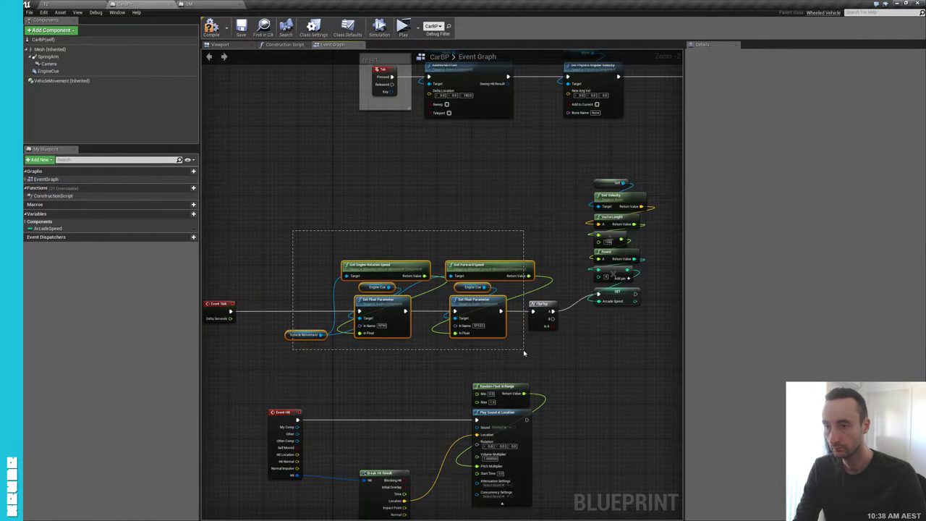
- Wrap the engine sound nodes in an Update comment and move the FlipFlop and speed nodes right
text(c)
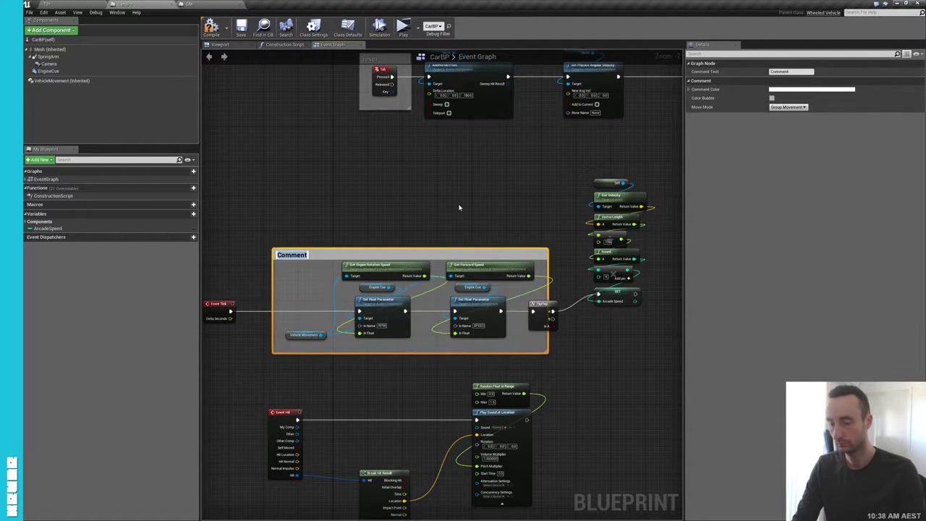
text(Update sound for engine)
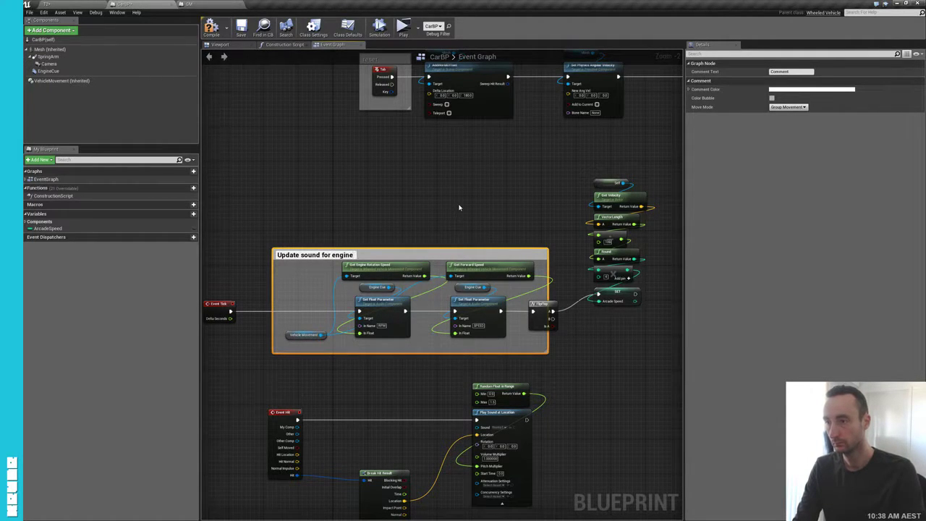
key(Return)
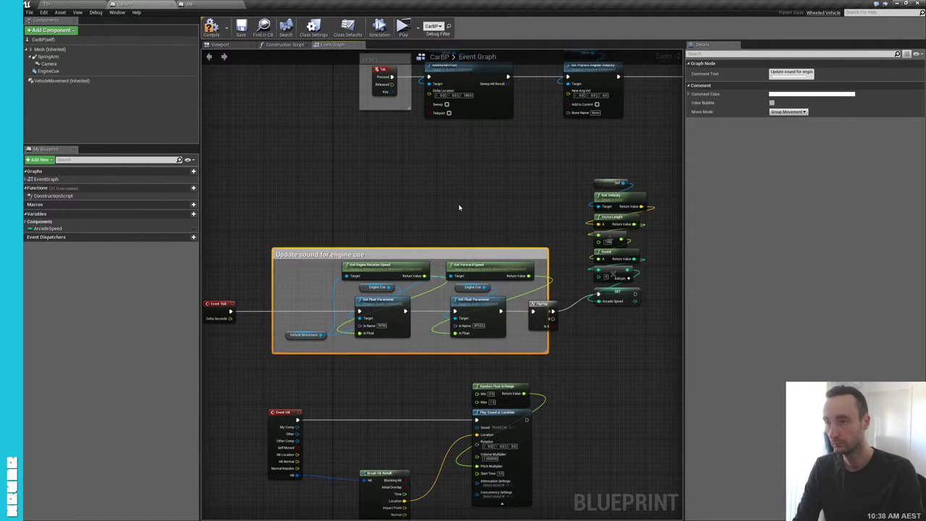
right_drag(458, 208, 298, 188)
drag(385, 289, 411, 290)
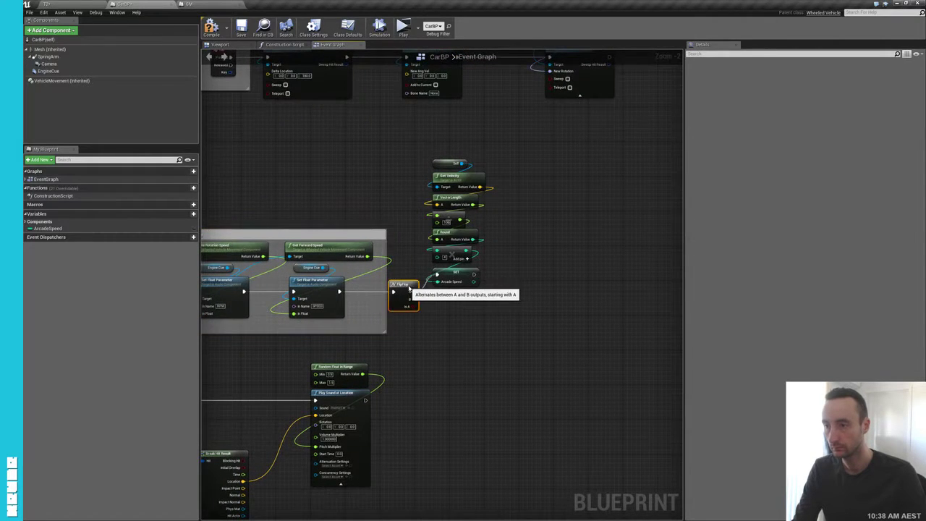
mouse_move(425, 139)
mouse_down()
mouse_move(480, 288)
mouse_move(556, 282)
mouse_up()
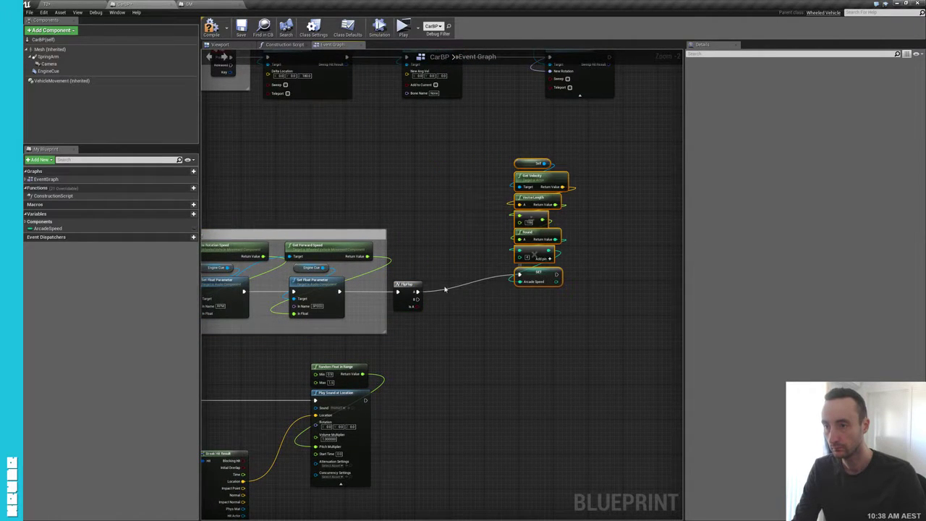
drag(406, 286, 453, 287)
right_drag(453, 289, 594, 290)
- Revise the comment title to 'Update SPEED / RPM for engine cue'
click(340, 237)
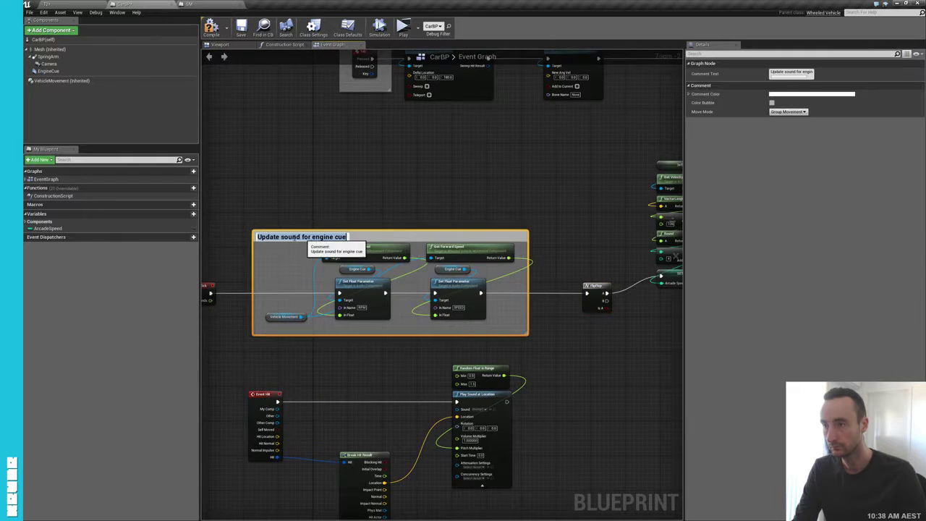
double_click(289, 237)
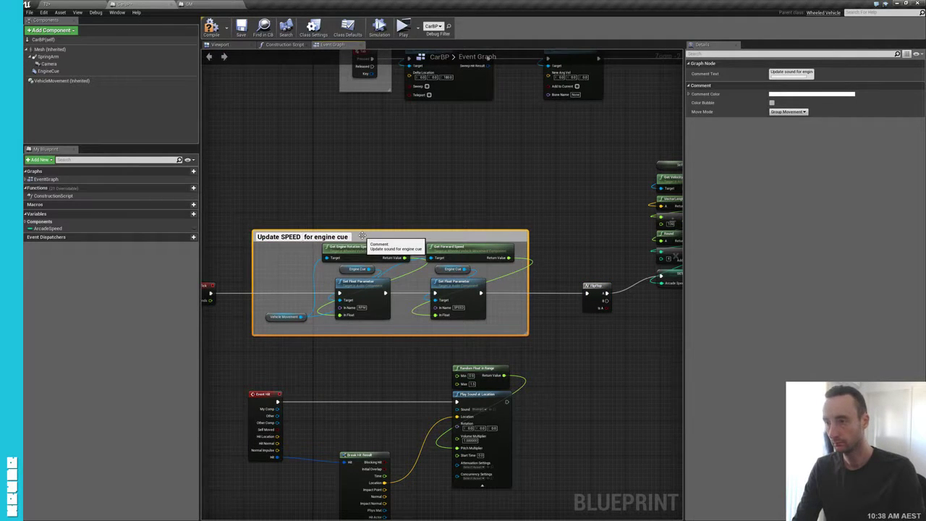
text(/ RPM)
key(Return)
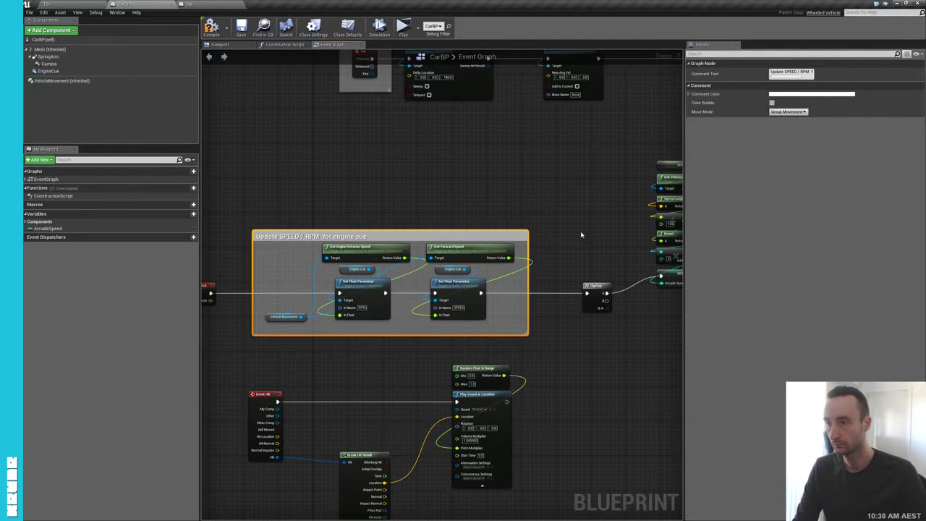
right_drag(581, 235, 482, 272)
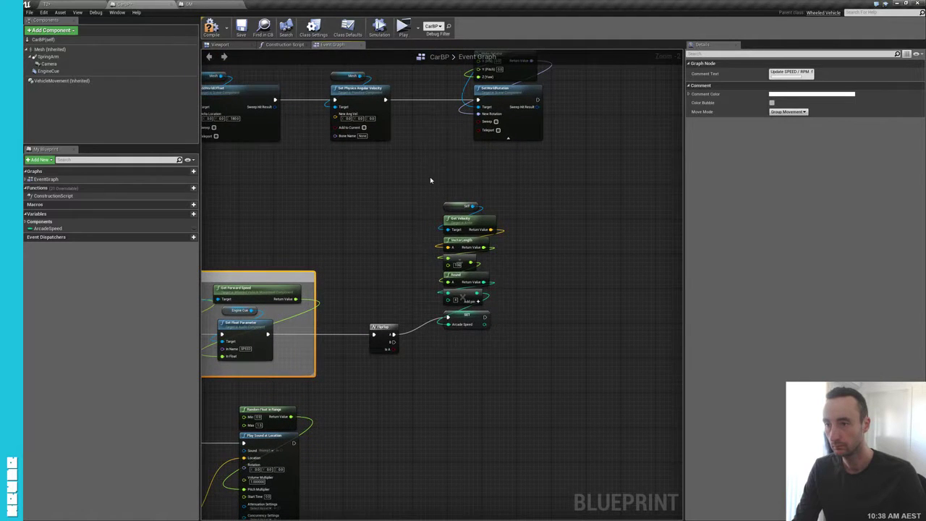
- Wrap the arcade speed nodes in a comment titled 'Update Arcade speed.'
drag(429, 180, 534, 369)
drag(382, 205, 576, 419)
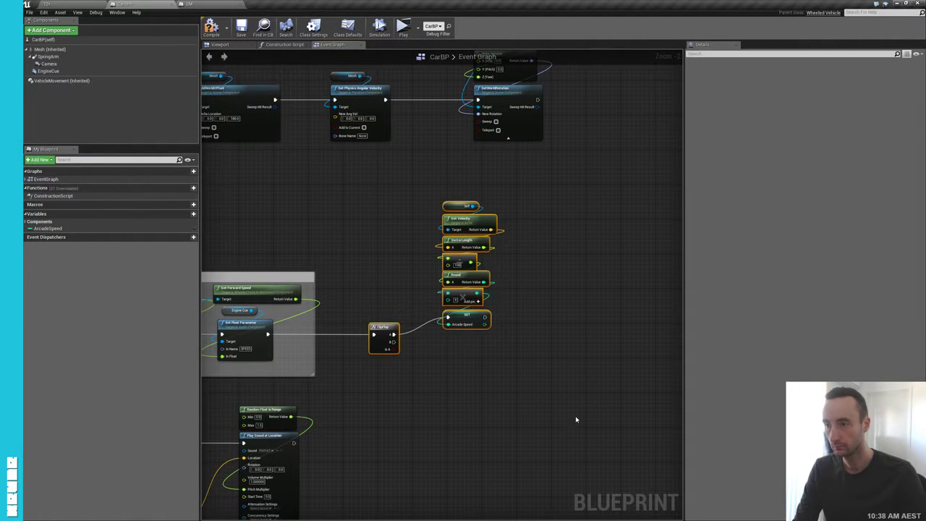
drag(532, 372, 434, 199)
key(c)
text(Update Arcade spee)
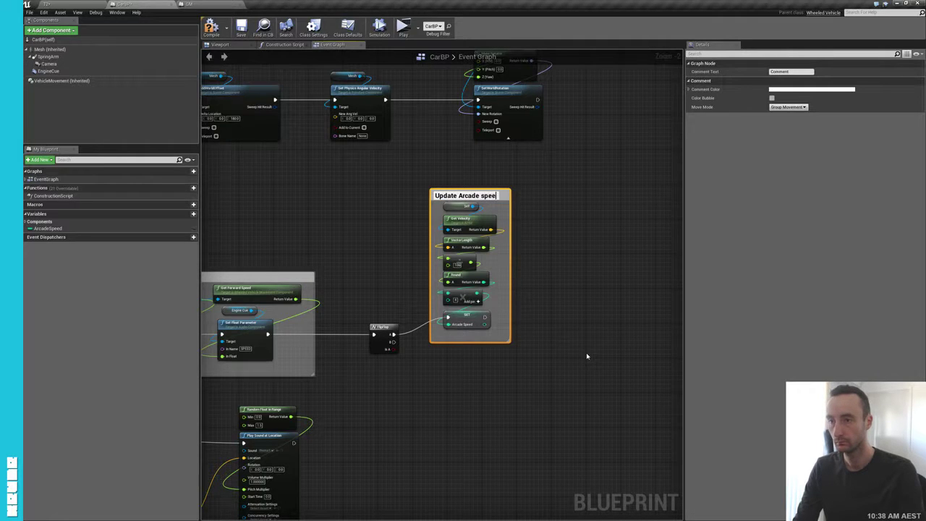
text(d)
key(Return)
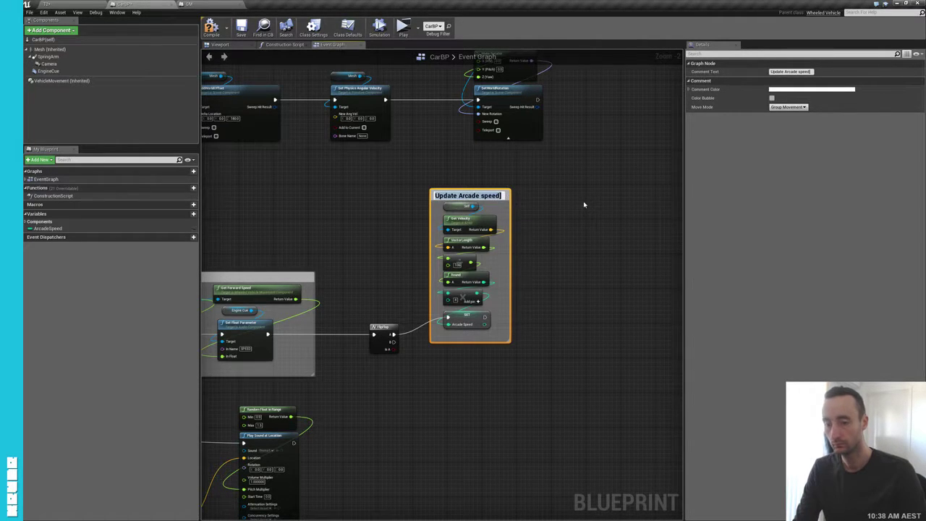
key(ctrl+a)
key(BackSpace)
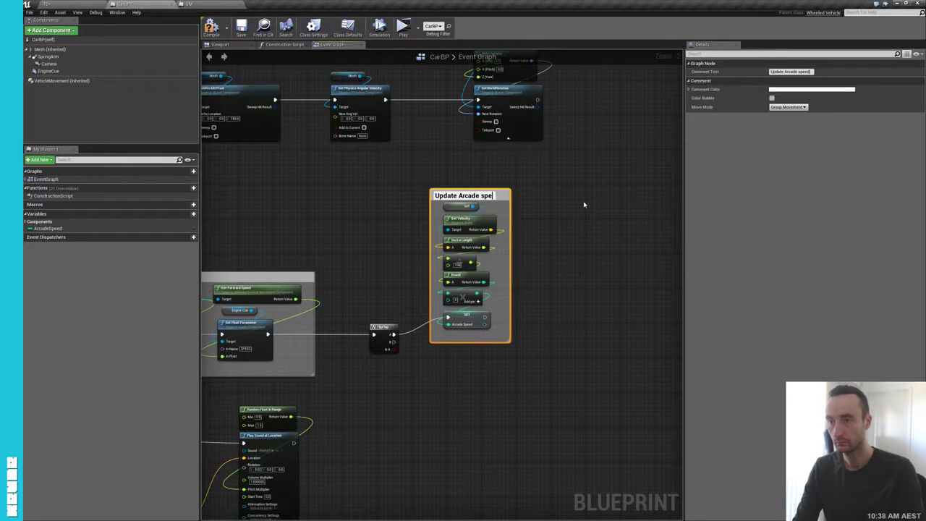
text(ed.)
key(Return)
- Move the Event Hit nodes down-left and wrap Event Hit in a Hit comment
right_drag(527, 343, 619, 341)
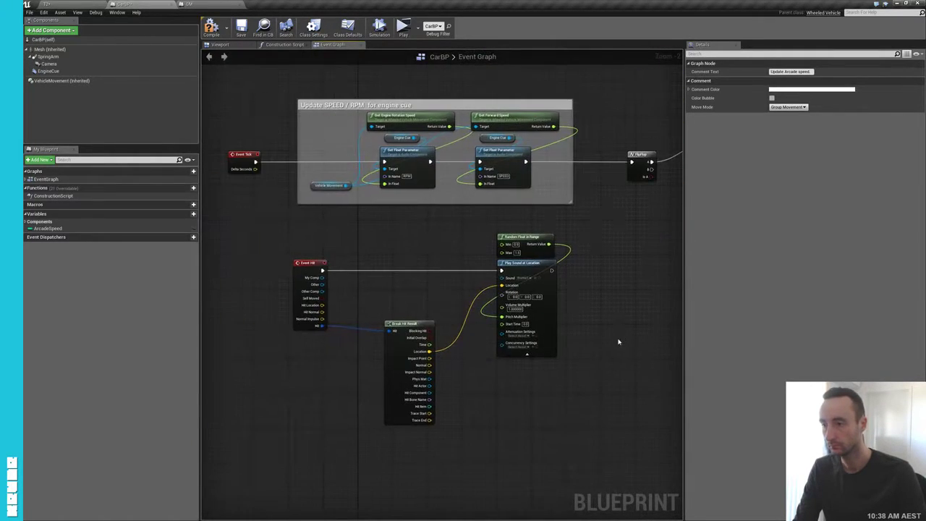
drag(275, 233, 571, 434)
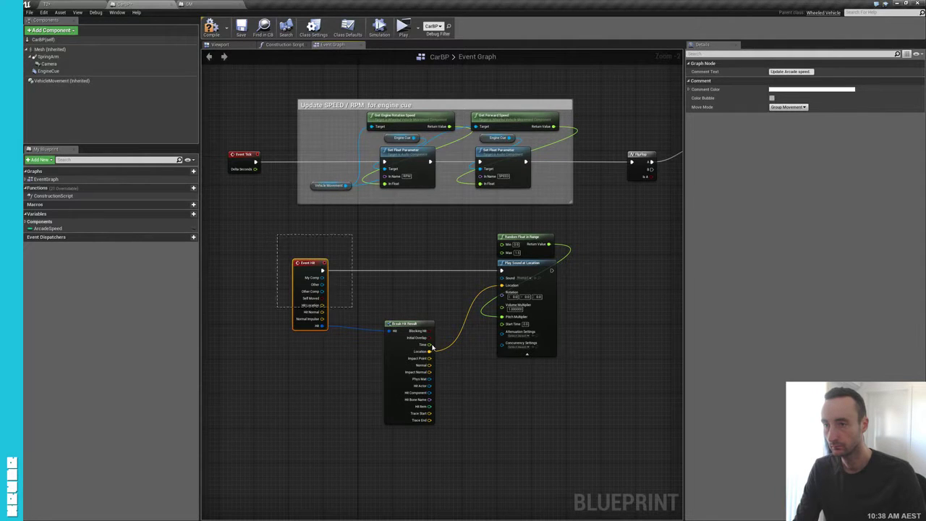
drag(309, 264, 260, 333)
drag(282, 301, 280, 419)
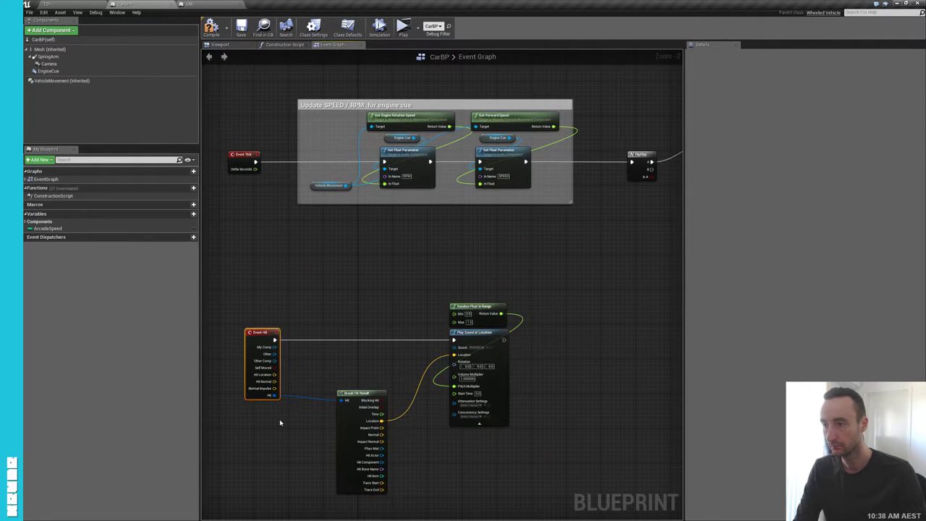
key(c)
key(Return)
- Wrap Event Tick in a tick comment and save
right_drag(446, 184, 537, 259)
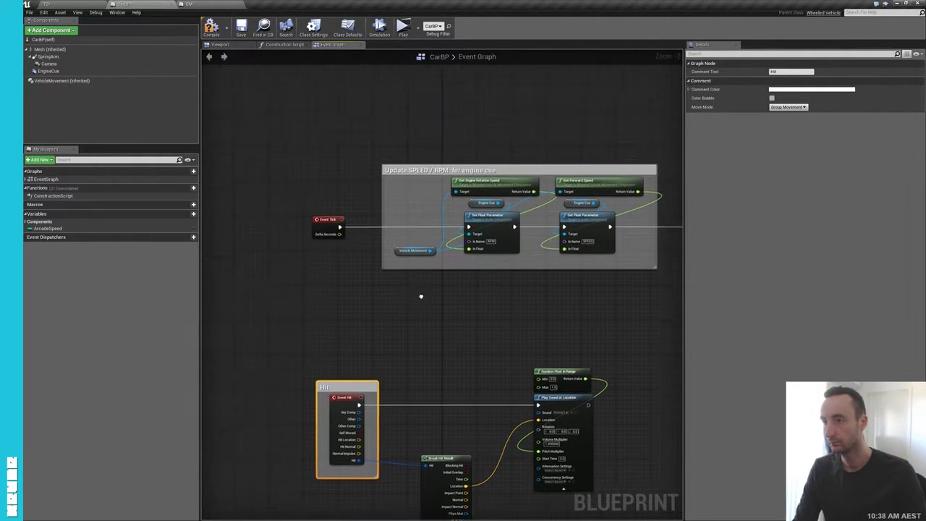
drag(260, 162, 369, 304)
key(c)
text(tick)
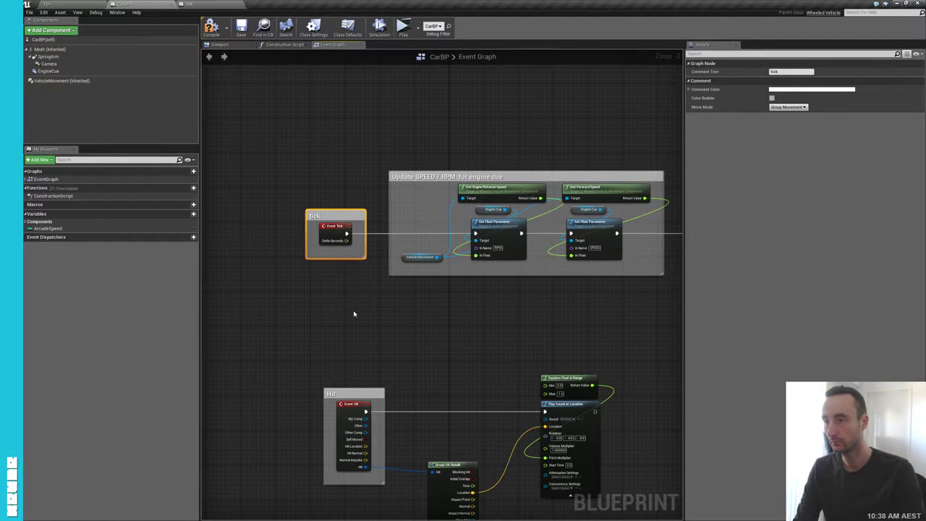
scroll(354, 314, down, 5)
key(ctrl+s)
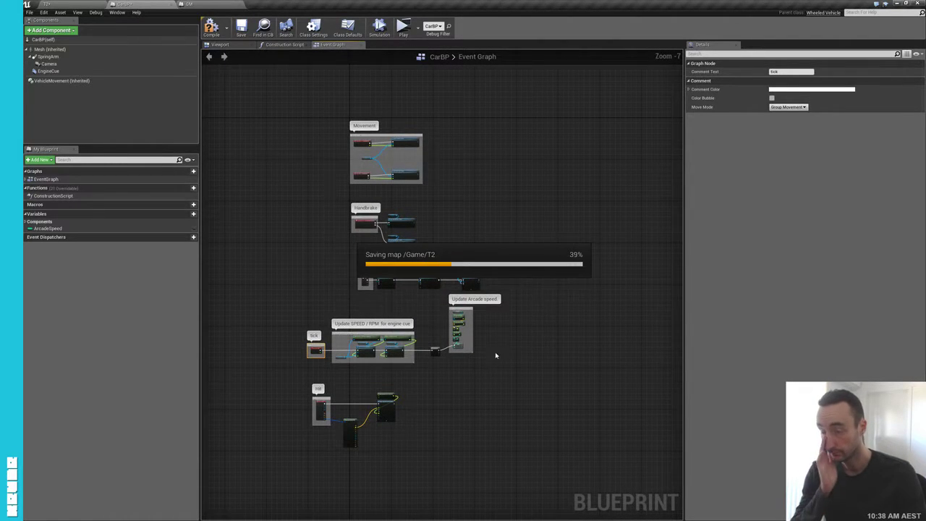
- Shift the tick, speed and Hit groups right and nudge the reset chain into alignment
drag(287, 309, 553, 463)
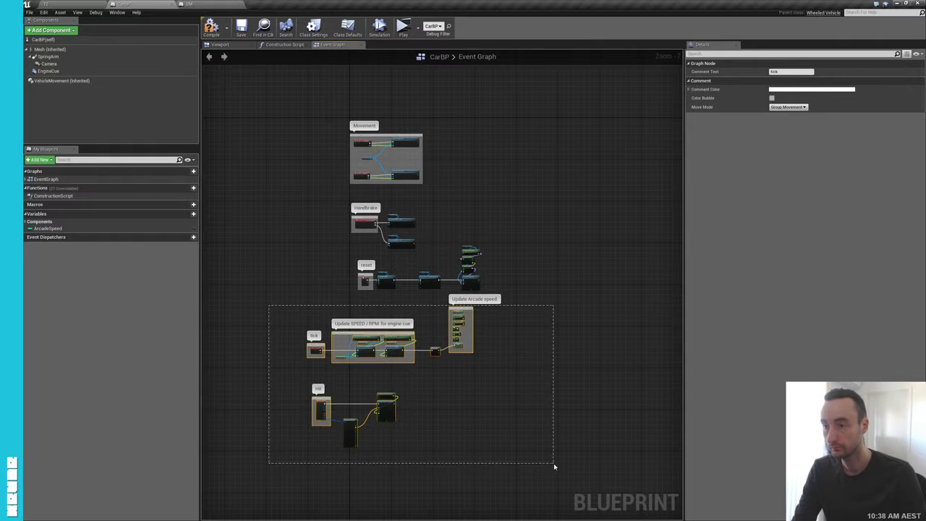
mouse_move(345, 336)
mouse_down()
mouse_move(419, 332)
mouse_move(388, 332)
mouse_up()
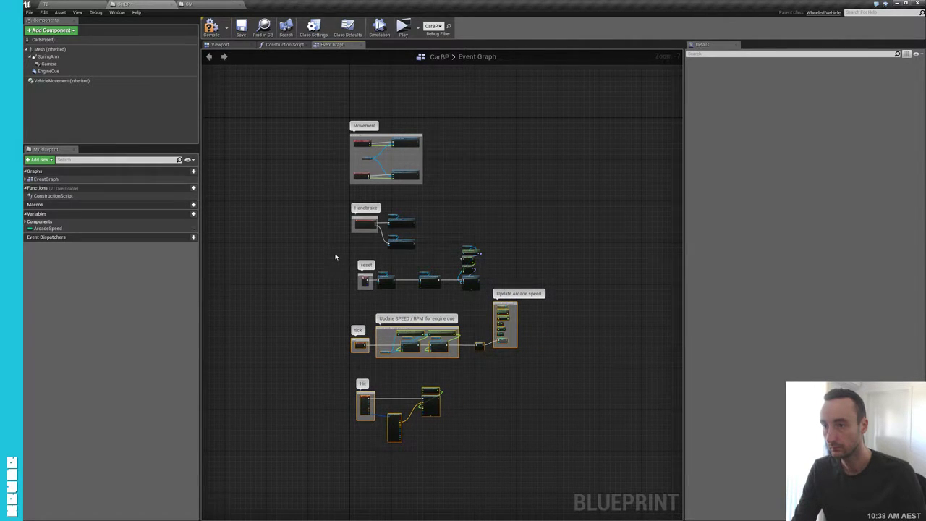
scroll(382, 273, up, 4)
right_drag(397, 250, 335, 246)
drag(248, 226, 575, 326)
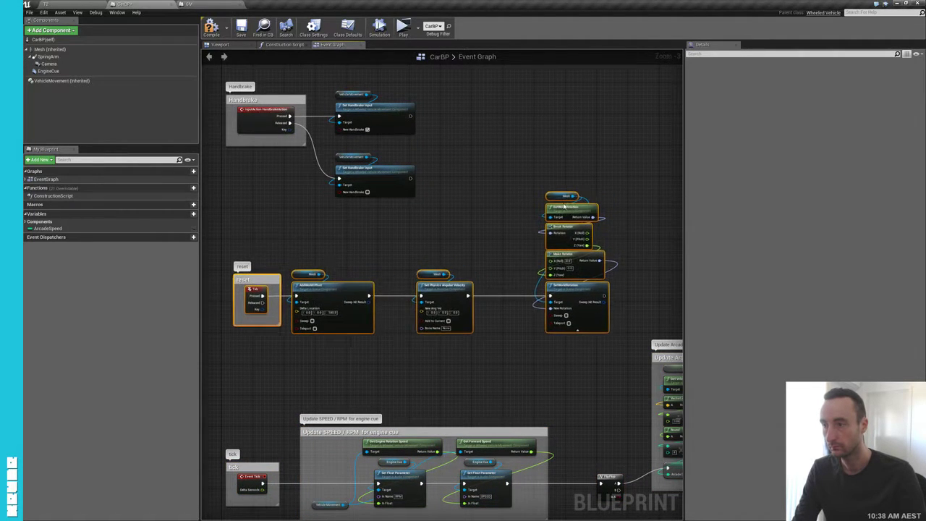
drag(577, 200, 561, 207)
click(516, 226)
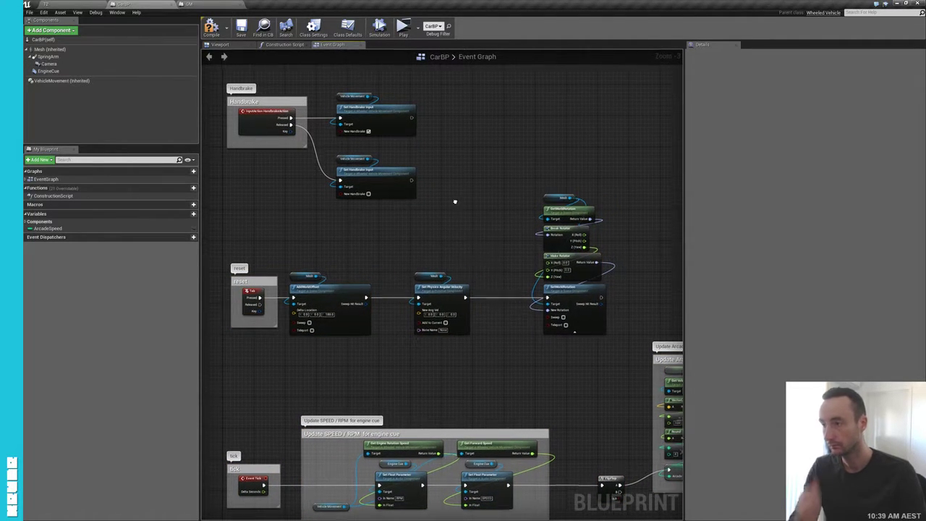
- Compile the car blueprint and bring up the Open Asset picker
scroll(498, 250, down, 4)
right_drag(498, 251, 436, 273)
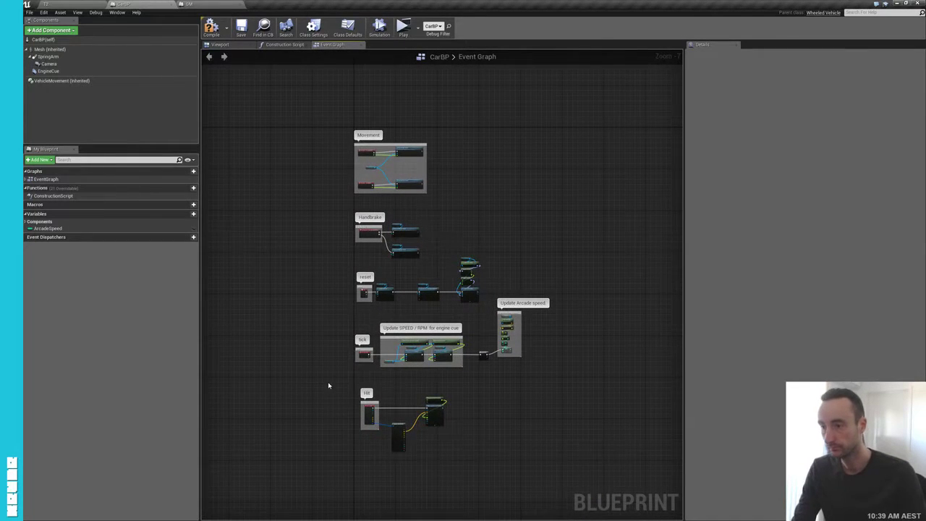
drag(328, 386, 451, 429)
click(499, 411)
mouse_move(492, 210)
right_down()
mouse_move(481, 273)
mouse_move(436, 231)
right_up()
click(216, 28)
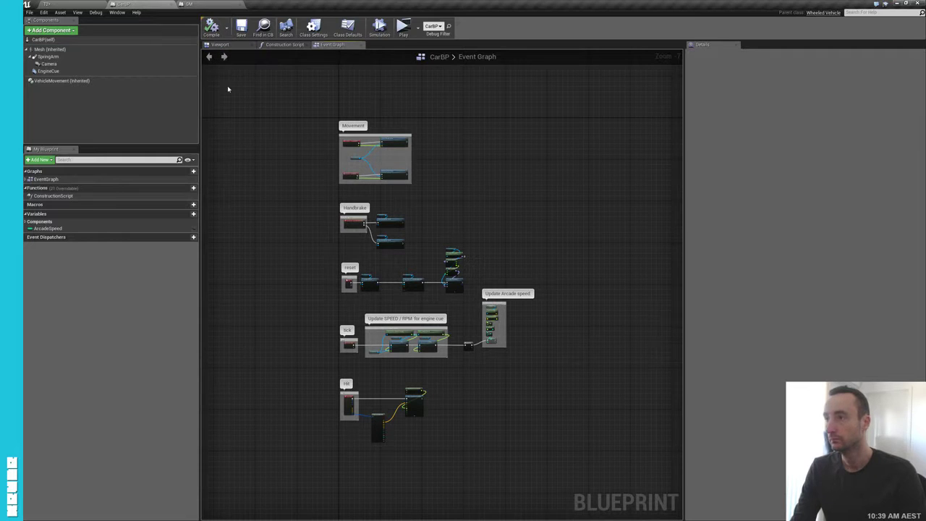
key(ctrl+p)
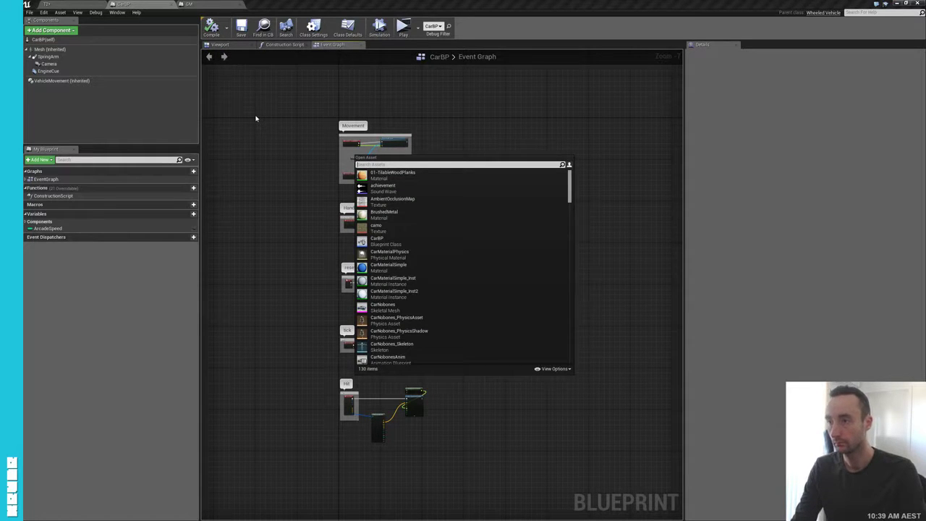
- Open the PC blueprint, delete its disabled Event Tick node, and save
key(Escape)
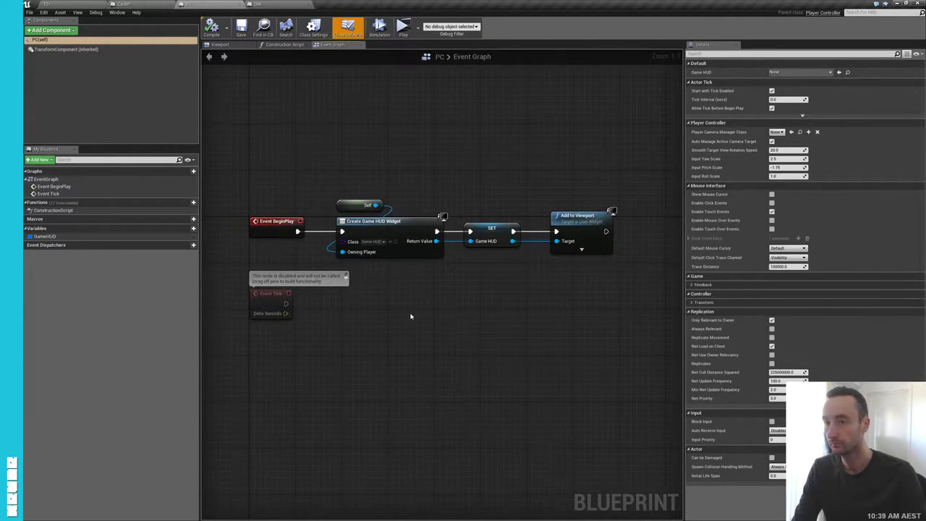
click(271, 302)
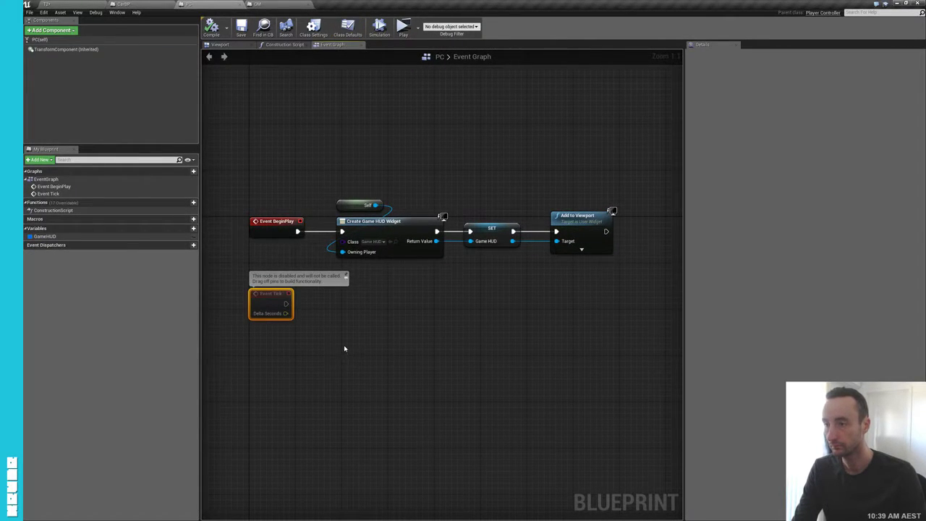
key(Delete)
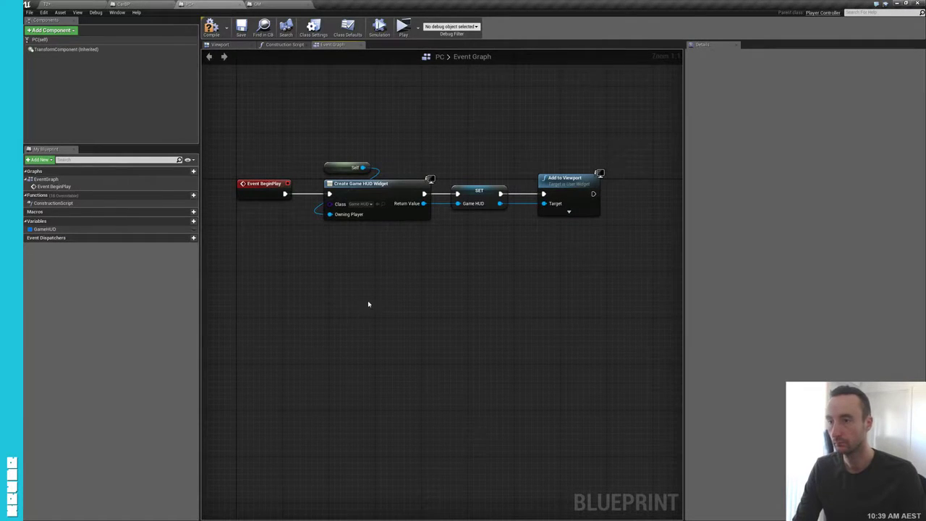
key(ctrl+s)
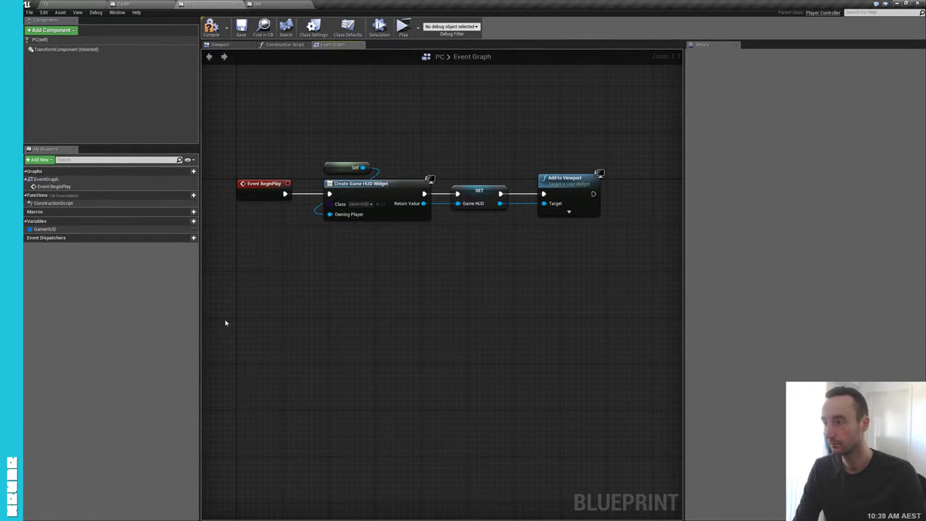
- Dock the Details panel under My Blueprint and resize the split
drag(702, 44, 60, 475)
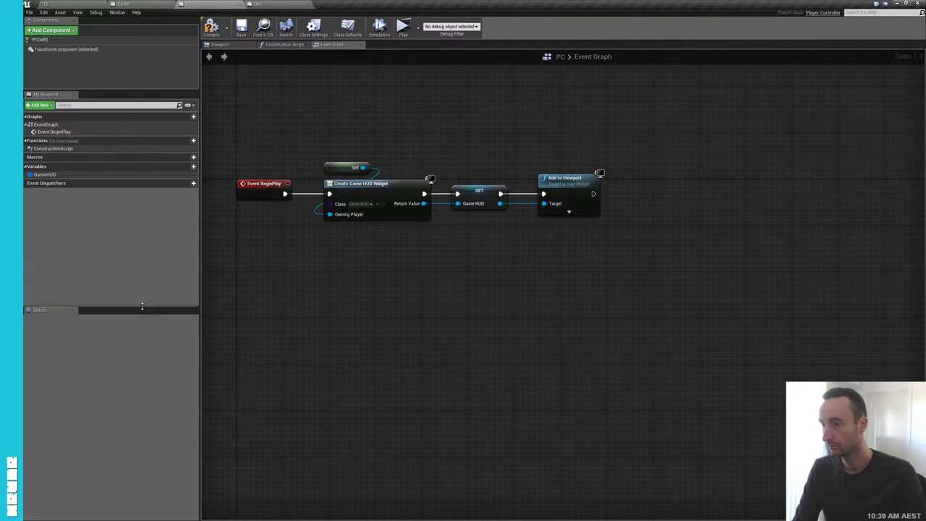
drag(142, 307, 141, 262)
mouse_move(275, 304)
right_down()
mouse_move(265, 355)
mouse_move(378, 325)
right_up()
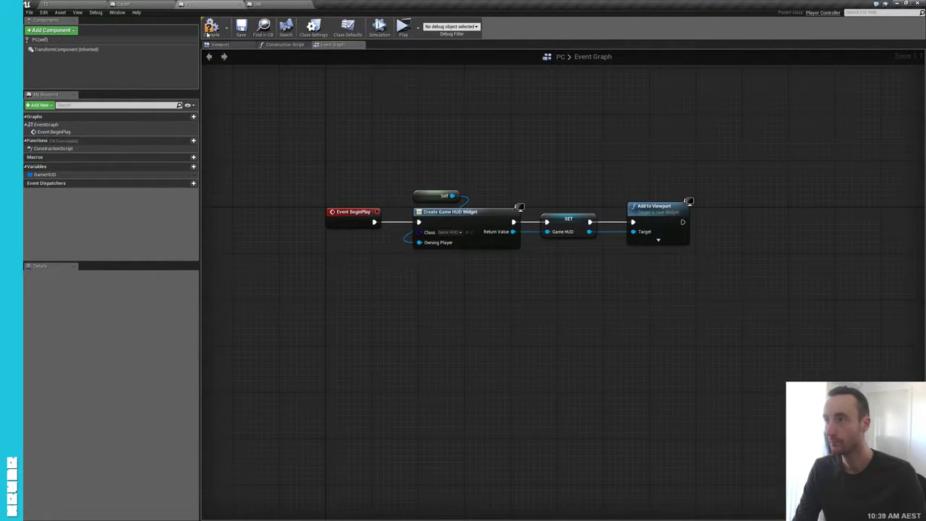
- Switch to CarBP and select the Movement comment group
click(123, 4)
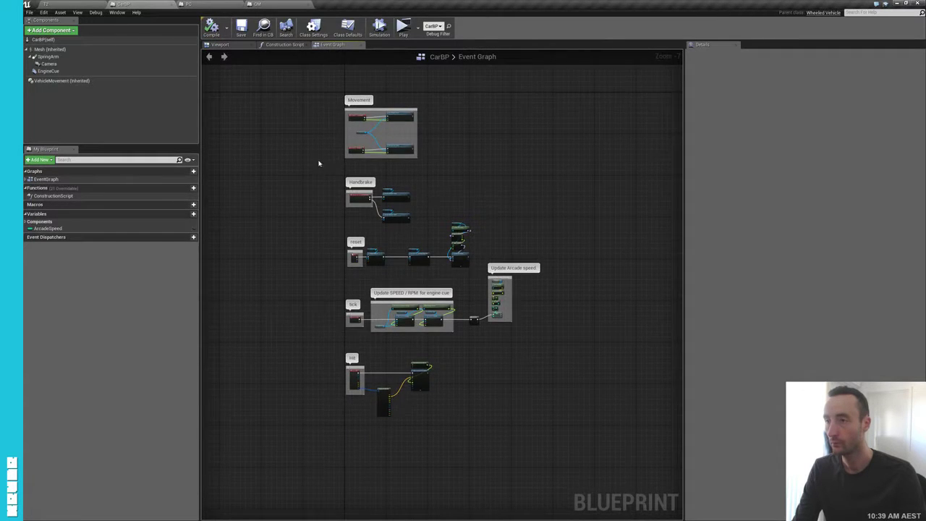
scroll(325, 101, up, 5)
drag(299, 109, 558, 316)
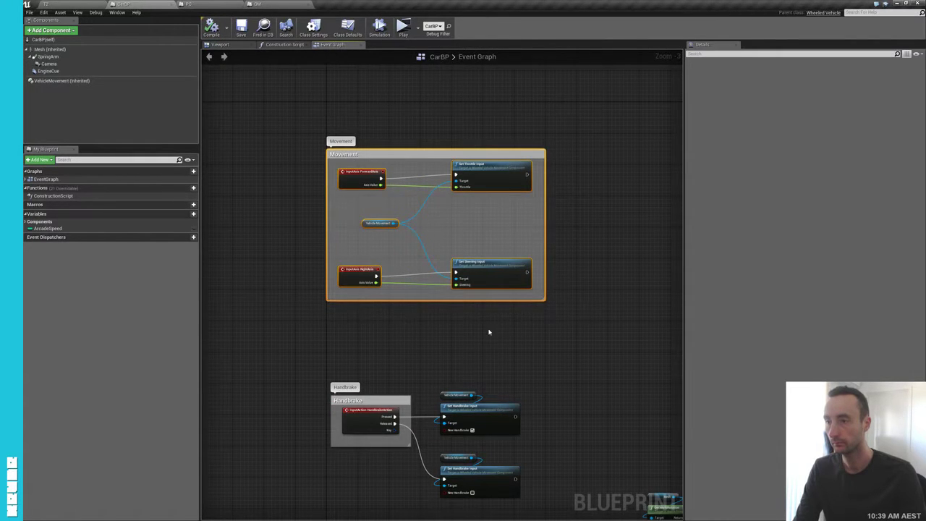
- Cut the Movement group from CarBP and paste it into PC's event graph
key(ctrl+x)
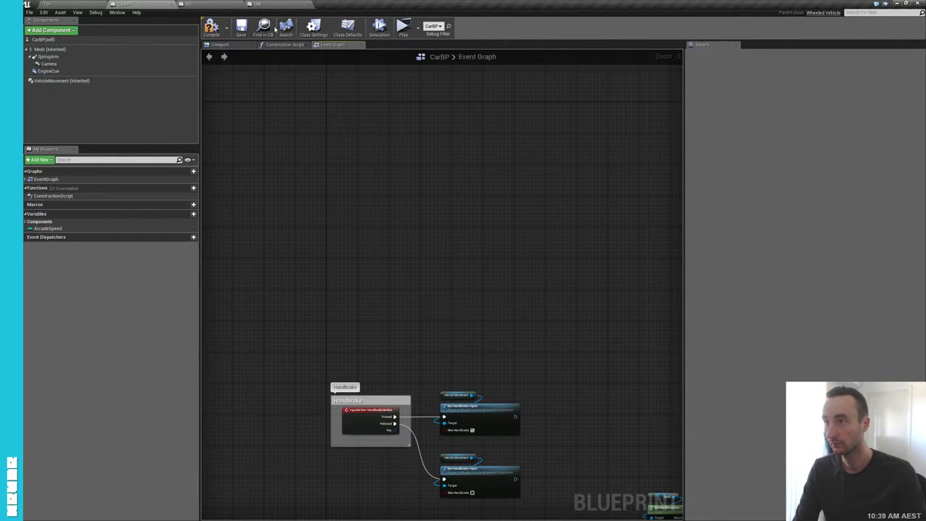
click(215, 4)
key(ctrl+v)
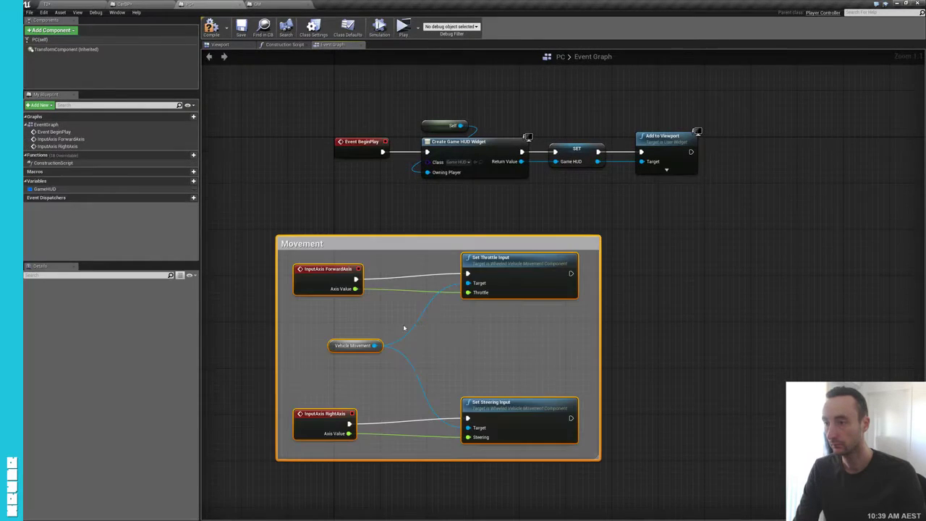
click(657, 352)
right_drag(657, 352, 646, 308)
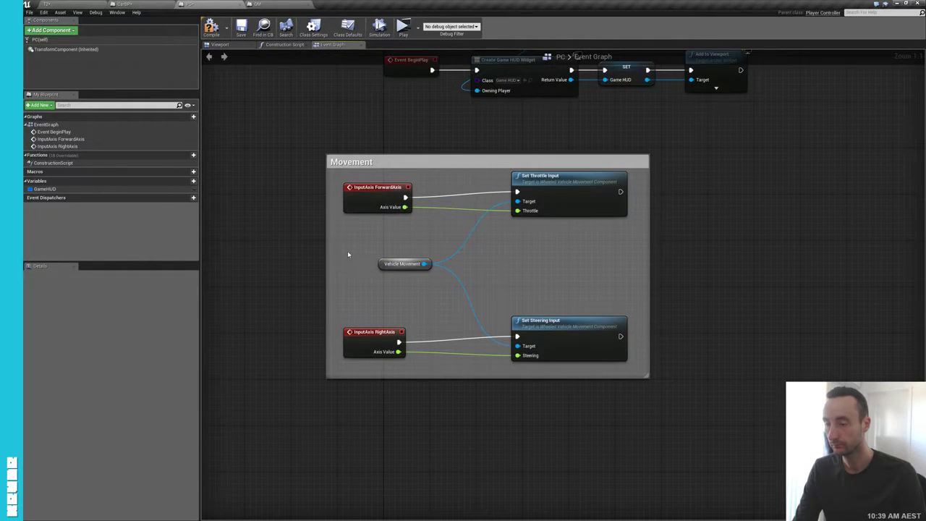
- Make room right of the BeginPlay chain and bring up the node action list there
right_click(298, 253)
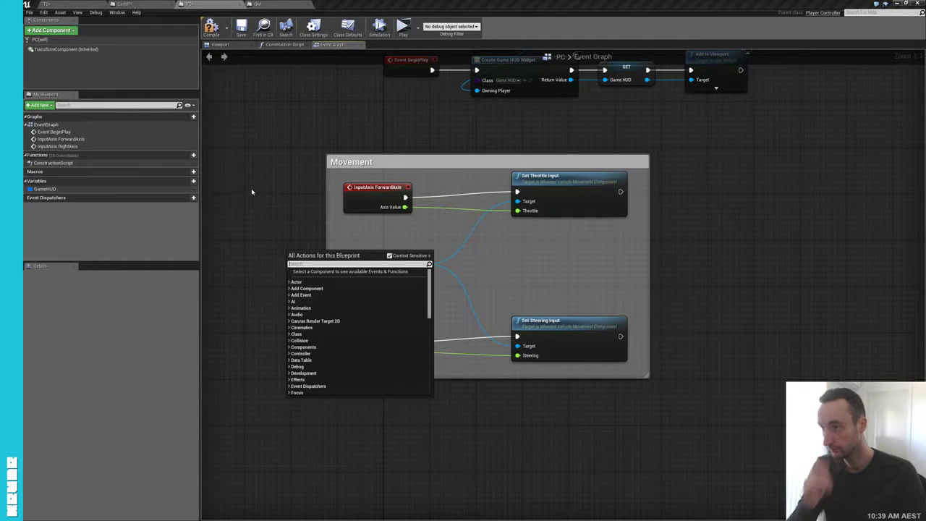
mouse_move(255, 189)
right_down()
mouse_move(255, 209)
mouse_move(304, 271)
right_up()
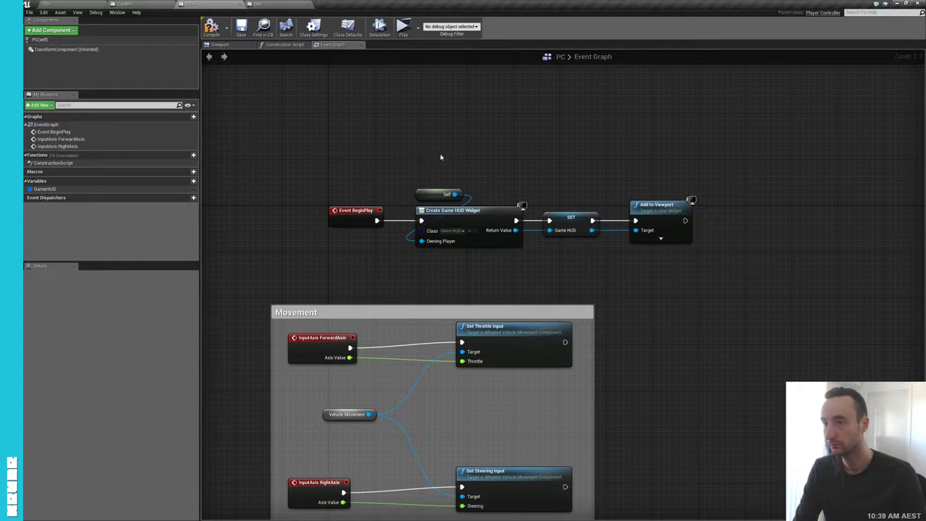
right_drag(635, 158, 453, 142)
right_click(580, 193)
- Add a Get Player Pawn node and cast its return value to CarBP
text(g)
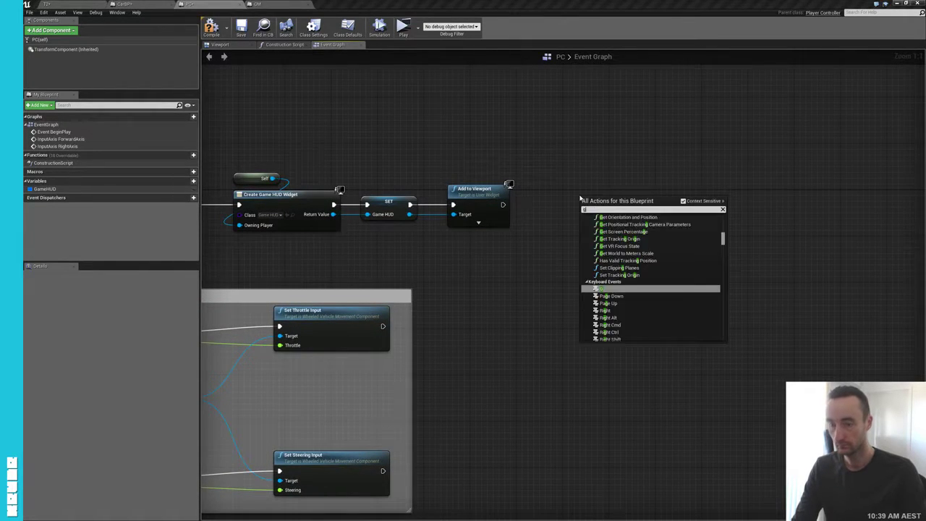
text(et player pawn)
key(Return)
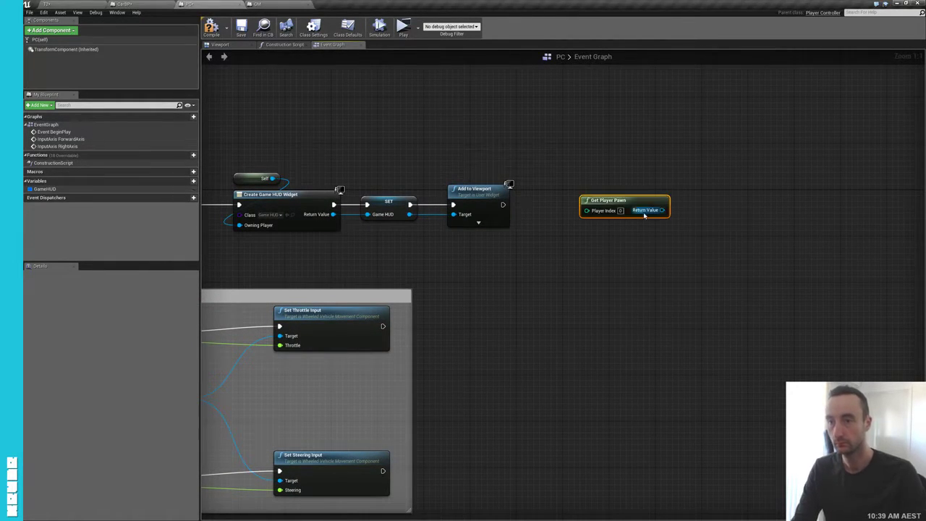
mouse_move(662, 209)
mouse_down()
mouse_move(620, 235)
mouse_move(600, 230)
mouse_up()
text(cast to car)
key(Return)
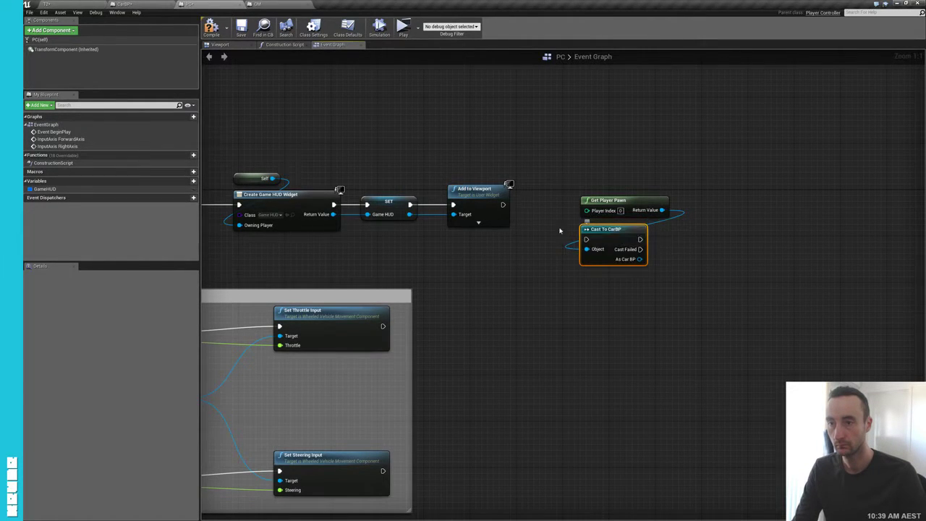
- Promote the As Car BP output to a new CarBP variable, place its setter, and save
right_drag(651, 290, 589, 286)
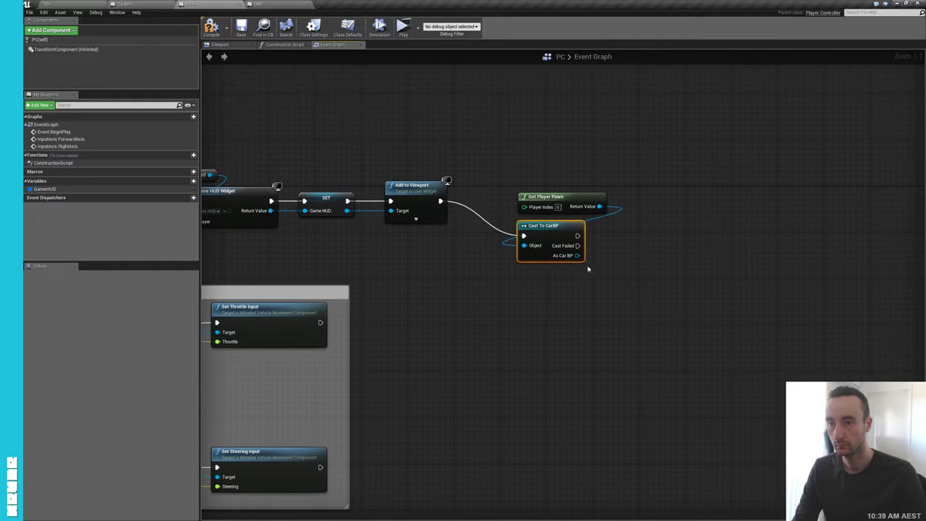
drag(578, 256, 579, 257)
right_click(578, 256)
click(608, 266)
text(CarBP)
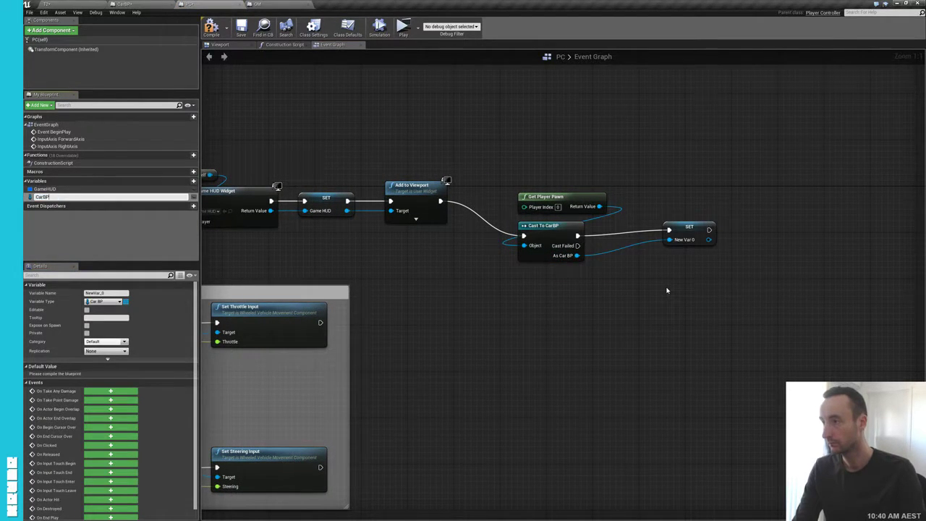
key(Return)
mouse_move(697, 238)
mouse_down()
mouse_move(653, 245)
mouse_move(651, 210)
mouse_up()
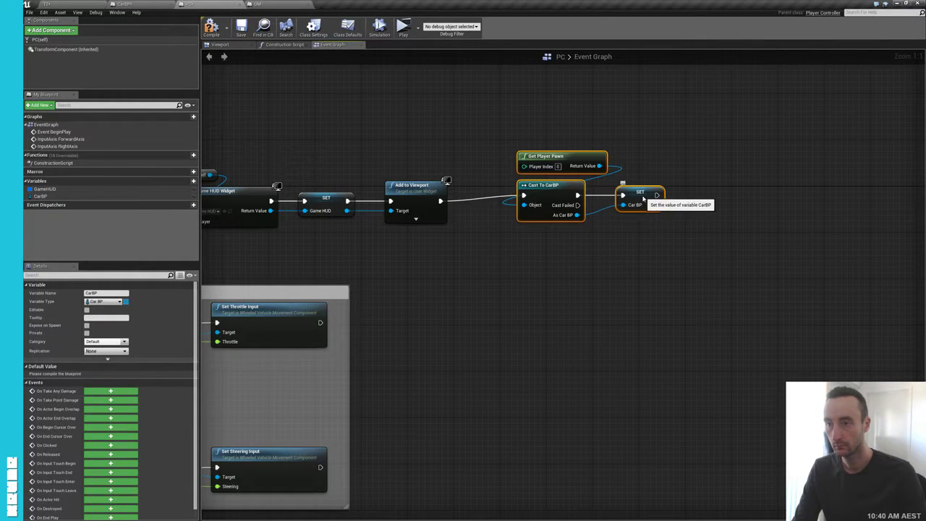
right_drag(516, 274, 639, 258)
key(ctrl+s)
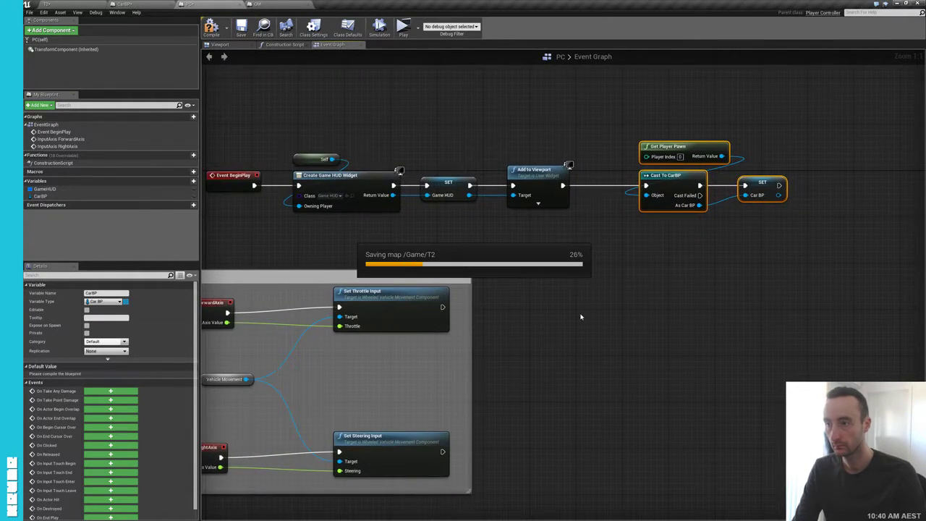
- Place a CarBP getter in the graph near the Movement group
right_drag(581, 316, 785, 240)
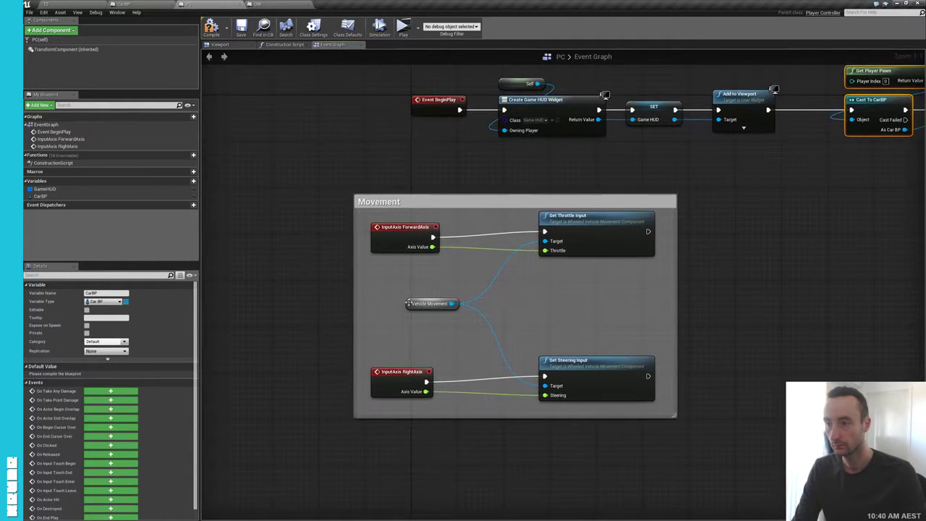
ctrl+drag(40, 197, 231, 266)
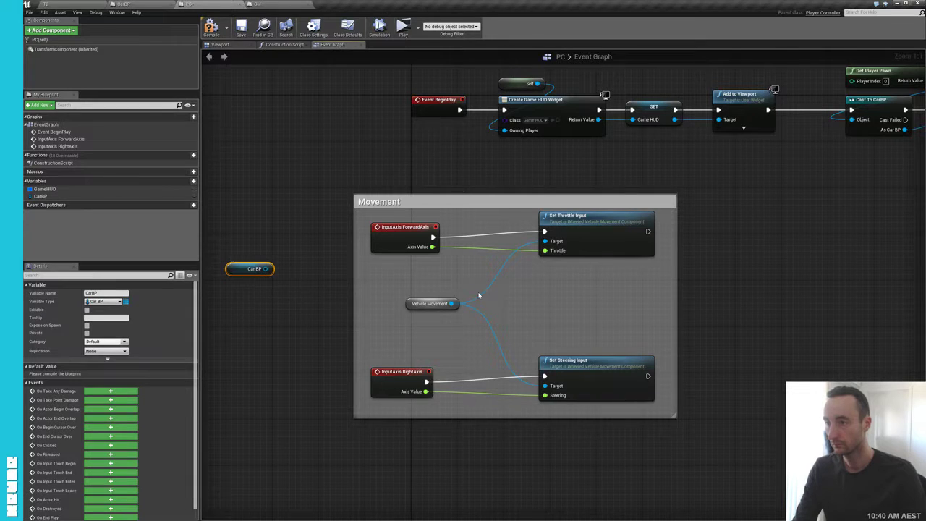
mouse_move(667, 304)
right_down()
mouse_move(444, 351)
mouse_move(646, 237)
right_up()
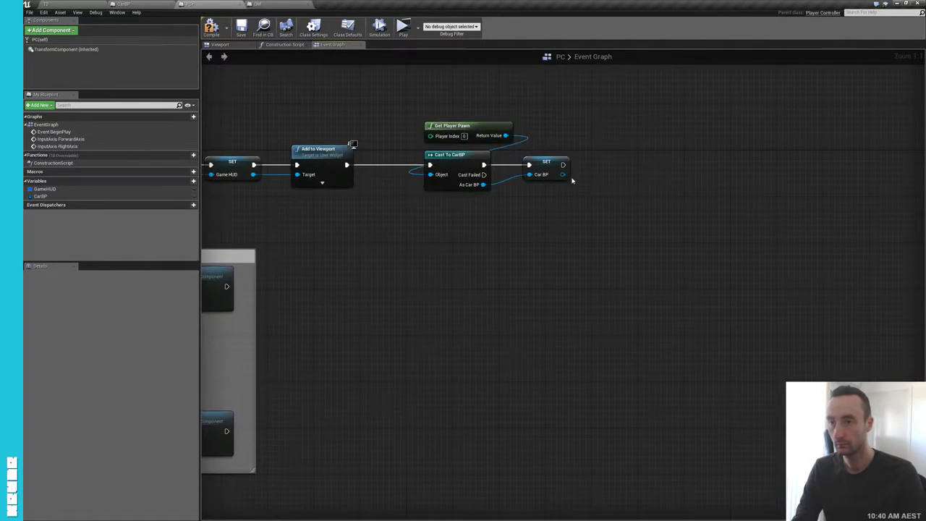
- Add a Get Vehicle Movement node from the stored Car BP output
drag(562, 175, 585, 181)
text(vehic)
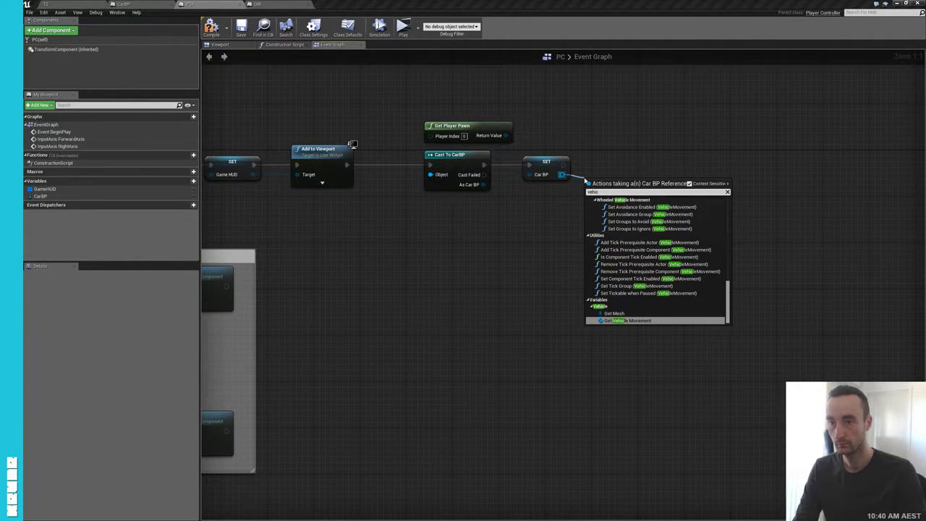
key(Return)
drag(610, 188, 598, 199)
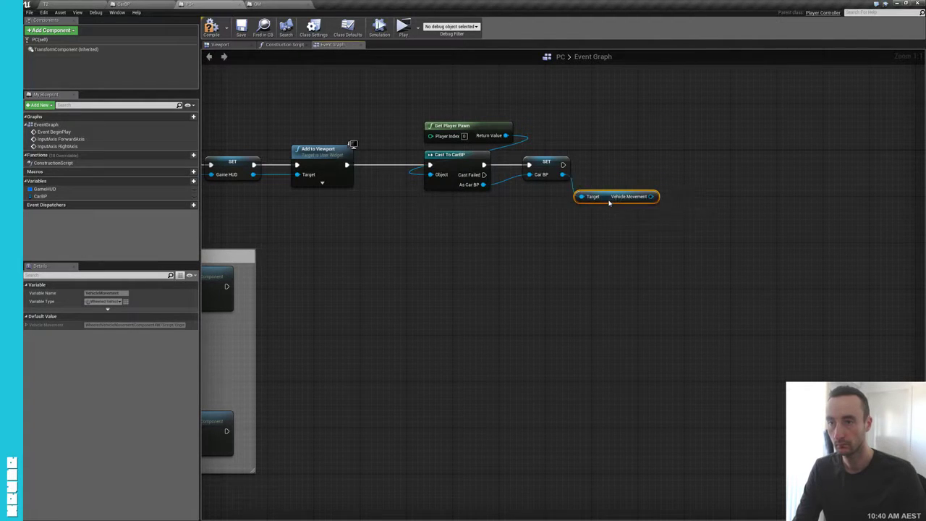
- Promote Vehicle Movement to a new VehicleMovement variable and align its setter
right_click(652, 197)
click(696, 206)
text(VehicleMovem)
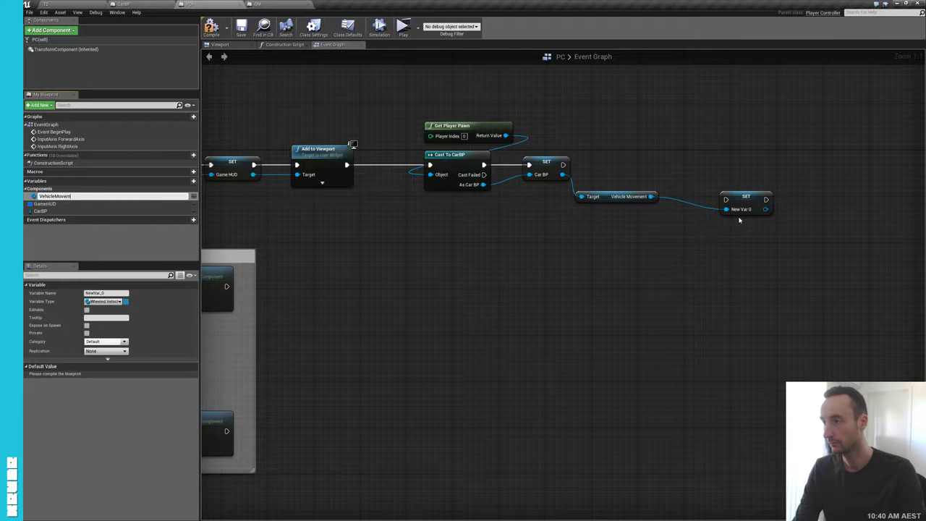
text(ent)
key(Return)
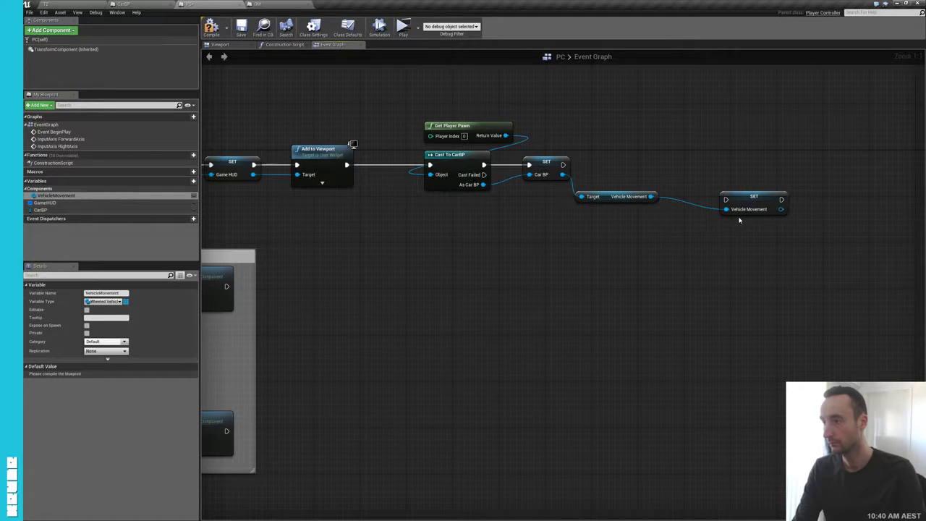
drag(748, 215, 711, 179)
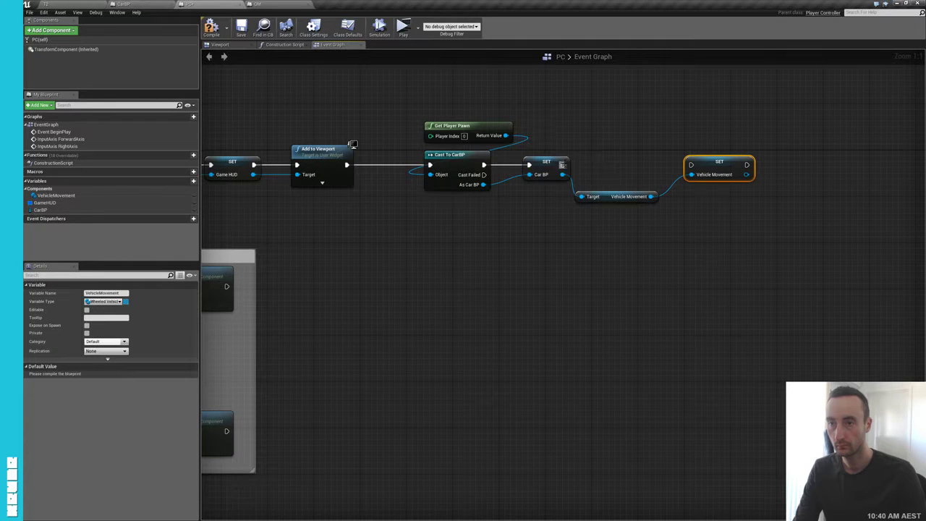
- Compile the PC blueprint and review the BeginPlay chain
mouse_move(380, 313)
right_down()
mouse_move(703, 281)
mouse_move(519, 311)
mouse_move(662, 274)
right_up()
click(211, 29)
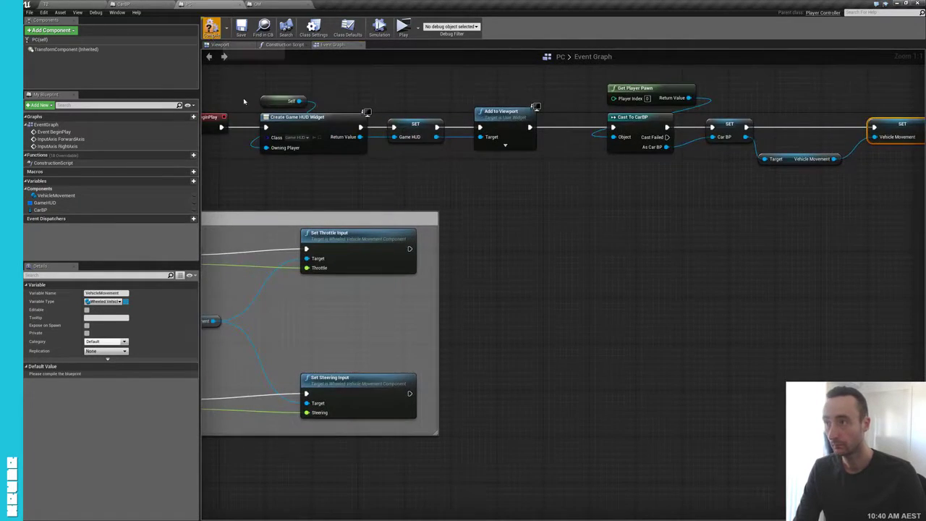
mouse_move(506, 265)
right_down()
mouse_move(395, 306)
mouse_move(529, 298)
right_up()
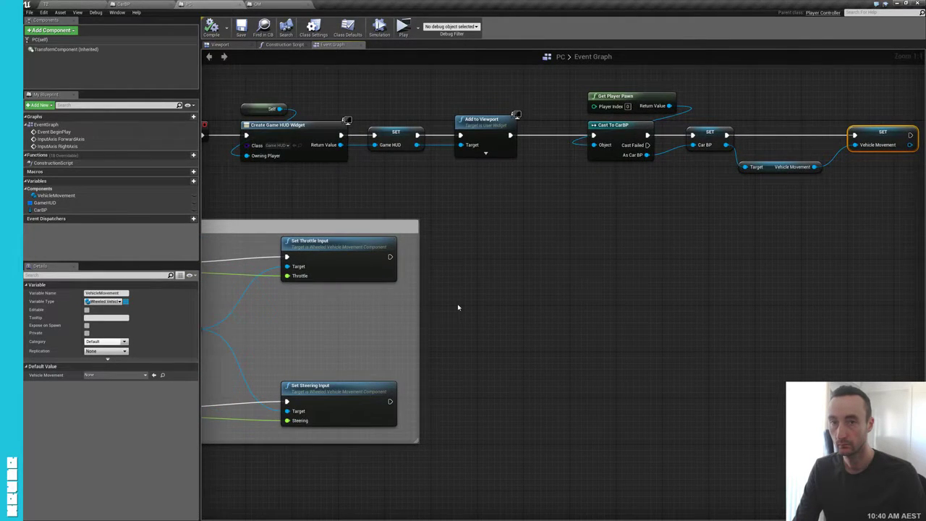
right_drag(458, 308, 498, 280)
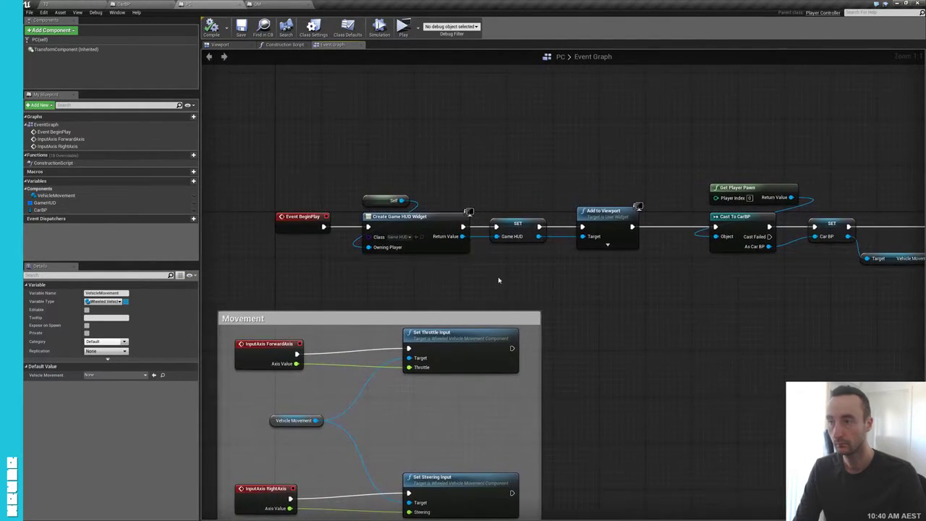
- Move Event BeginPlay left and the HUD creation nodes higher up
drag(290, 229, 240, 226)
drag(353, 166, 638, 269)
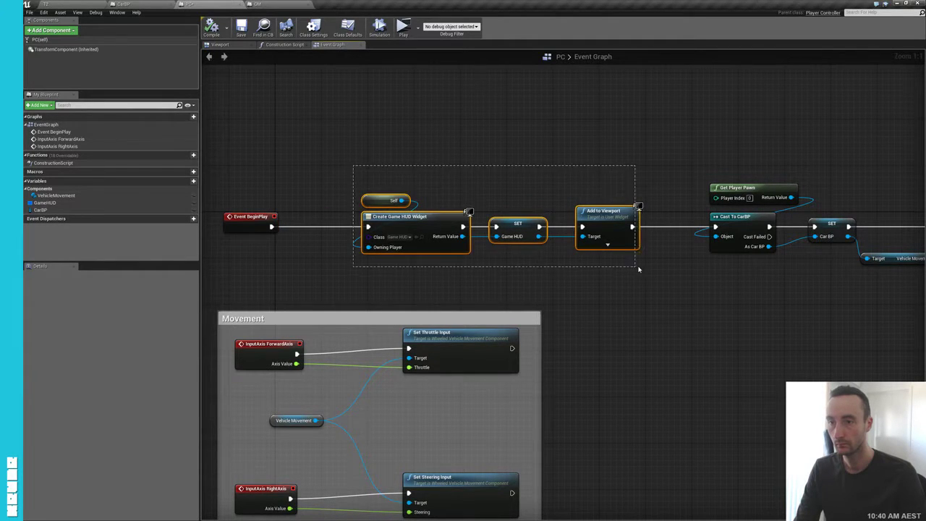
drag(453, 224, 418, 97)
right_drag(361, 231, 415, 259)
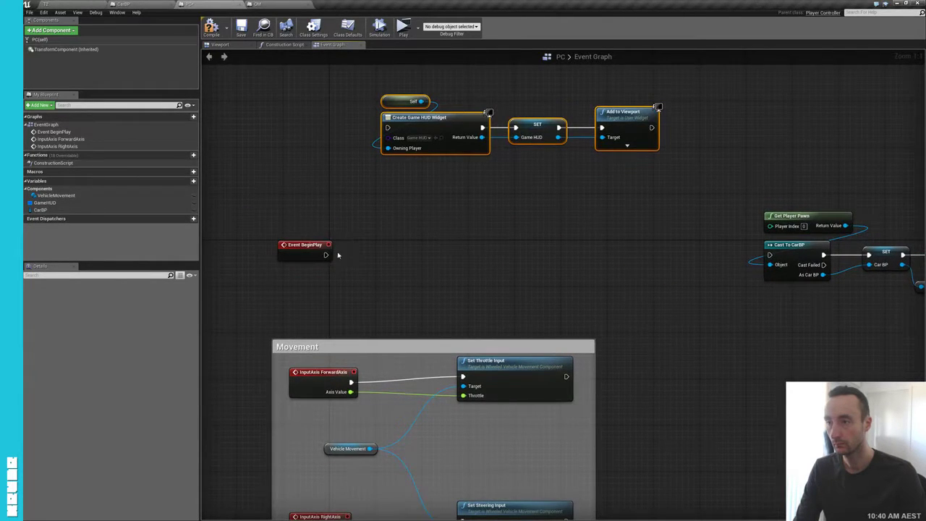
- Add a Sequence node after BeginPlay and wire Then 0 to the HUD widget creation
drag(326, 255, 362, 200)
text(sequence)
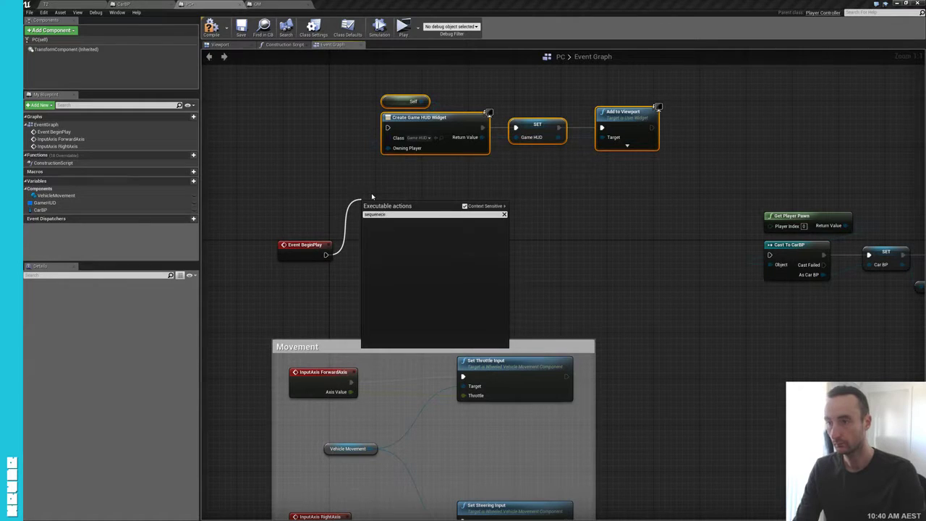
key(BackSpace)
key(BackSpace)
key(BackSpace)
text(en)
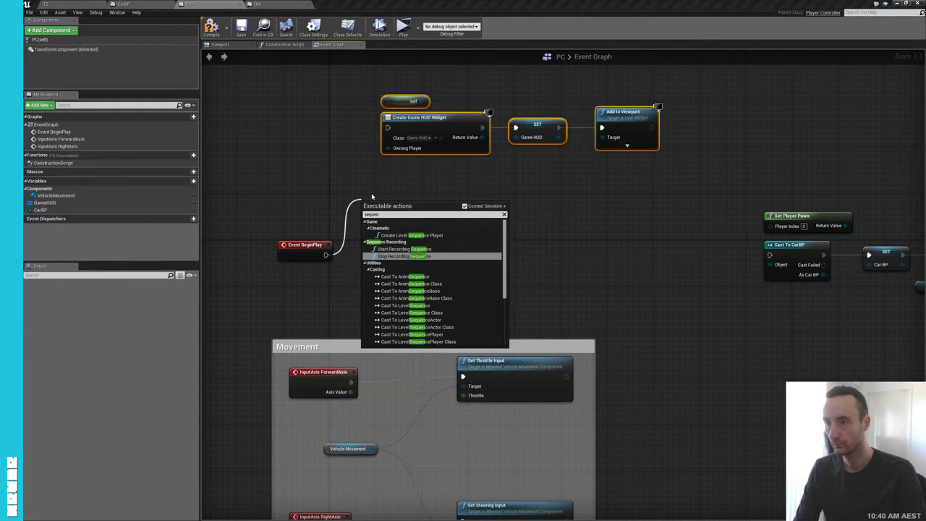
text(ce)
key(Return)
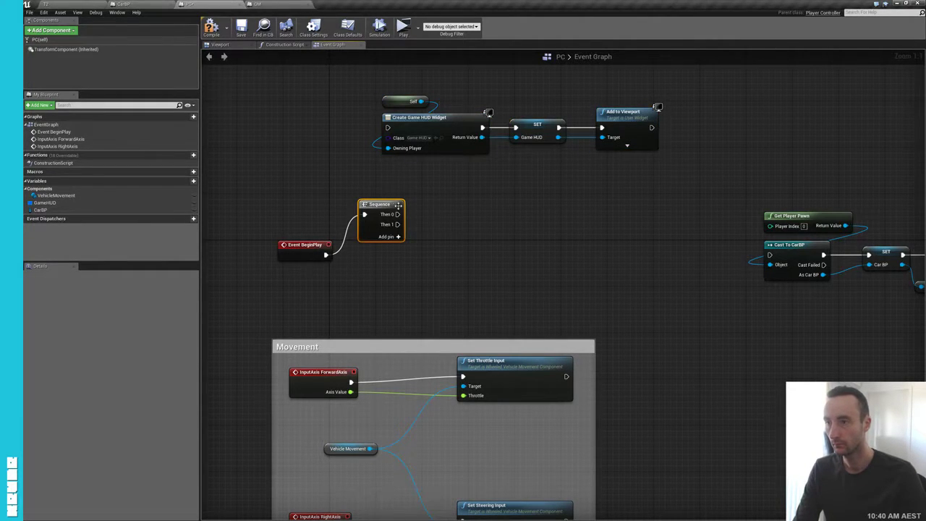
drag(397, 214, 388, 128)
- Move the pawn, cast and setter nodes under the HUD nodes and wire Then 1 to Cast To CarBP
drag(373, 90, 646, 148)
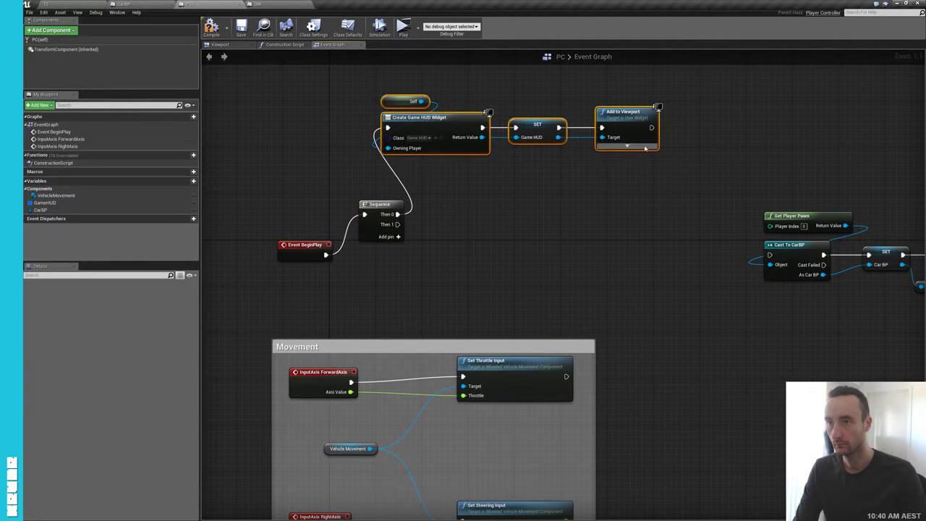
drag(691, 192, 855, 317)
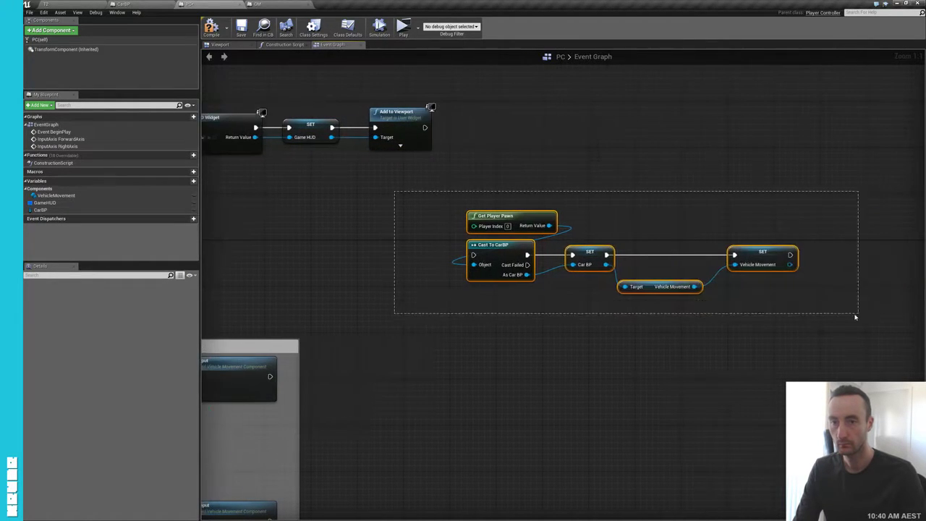
drag(512, 249, 861, 254)
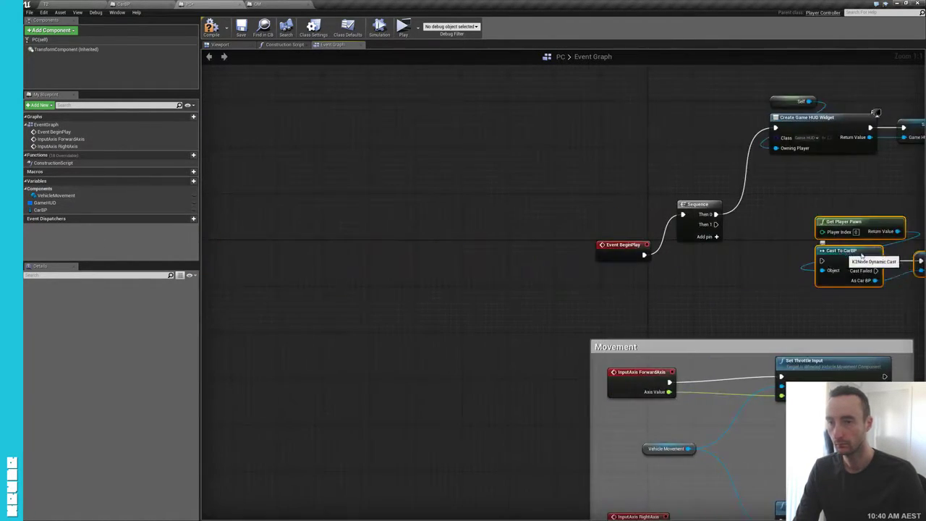
drag(862, 255, 402, 217)
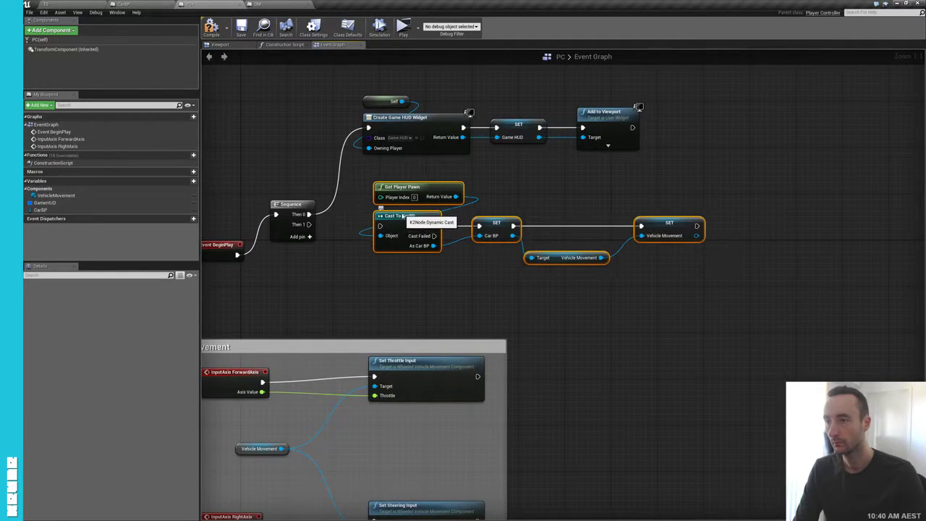
drag(309, 224, 380, 226)
drag(363, 184, 727, 284)
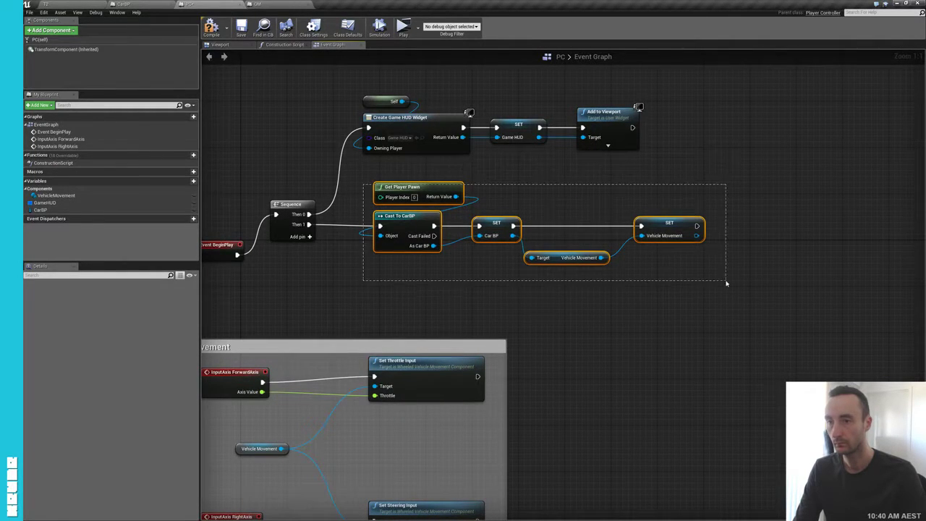
drag(642, 235, 660, 264)
key(Escape)
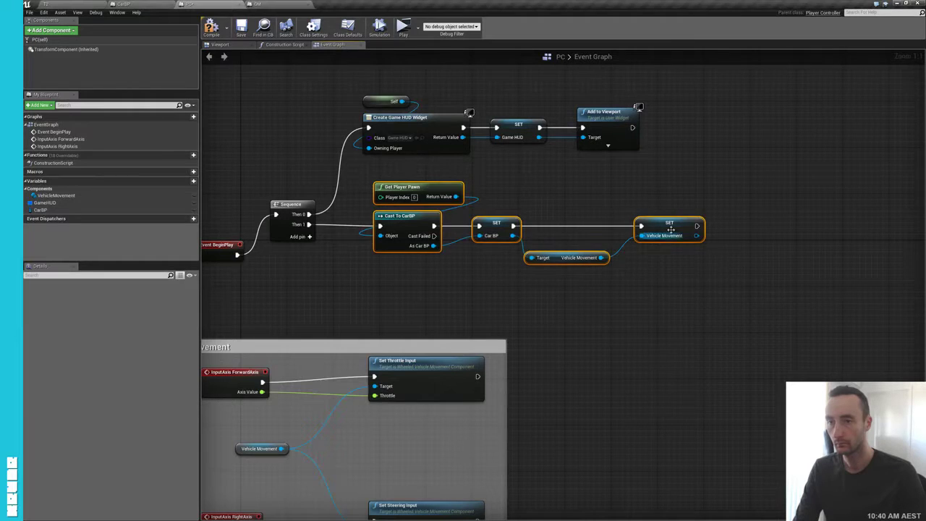
drag(403, 217, 391, 252)
scroll(513, 327, down, 5)
- Enlarge the Movement comment box from the top and select it
right_drag(513, 327, 512, 286)
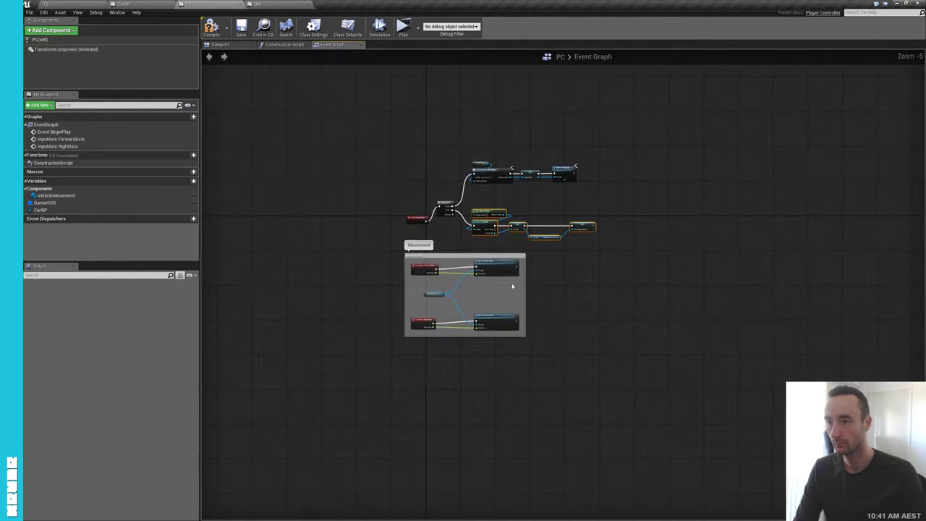
drag(446, 255, 449, 246)
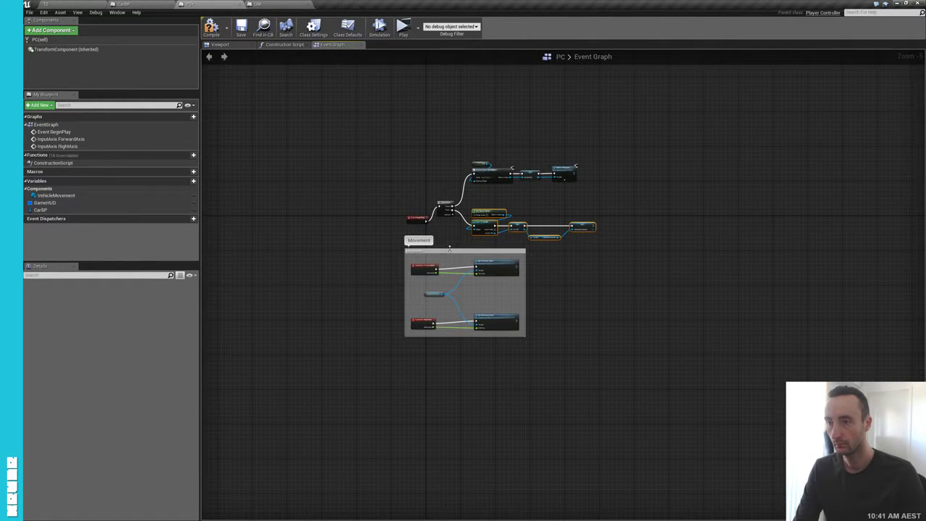
click(463, 260)
scroll(544, 258, up, 4)
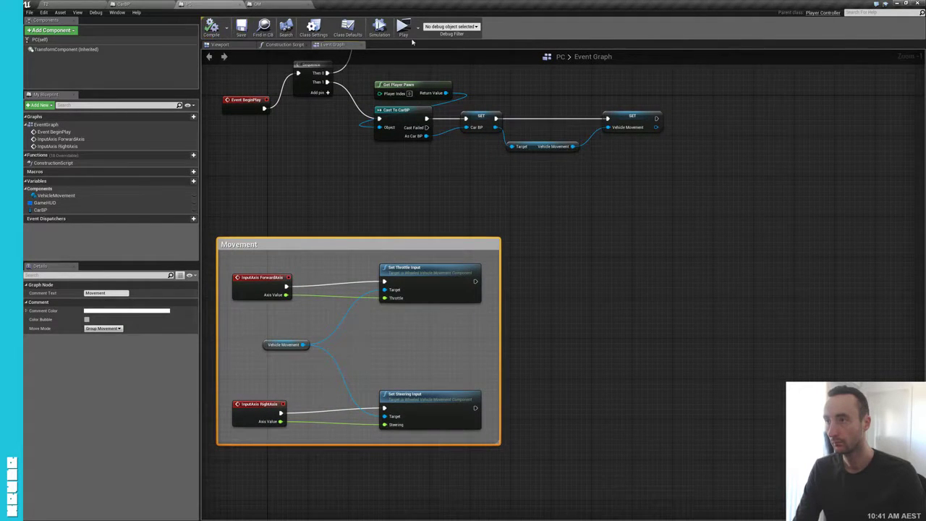
- Play the game, drive the car forward with W, then exit the preview
click(403, 29)
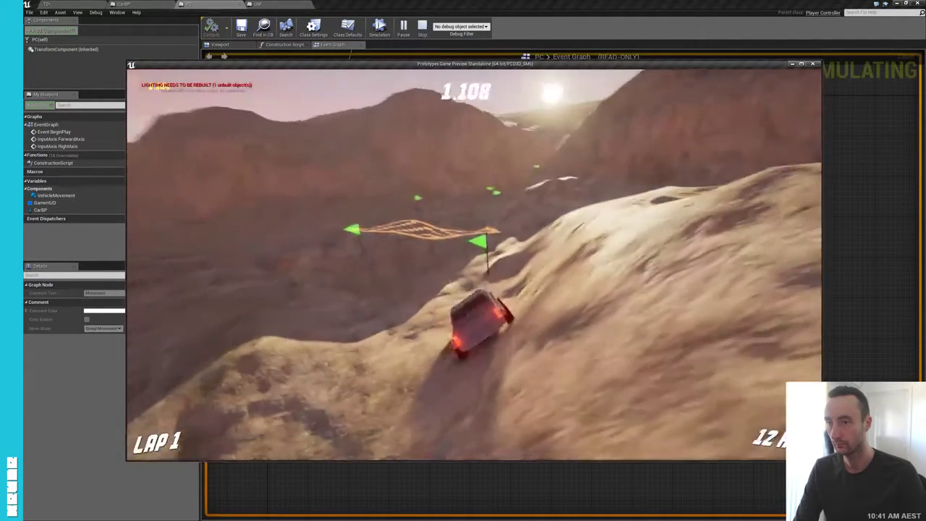
key(w)
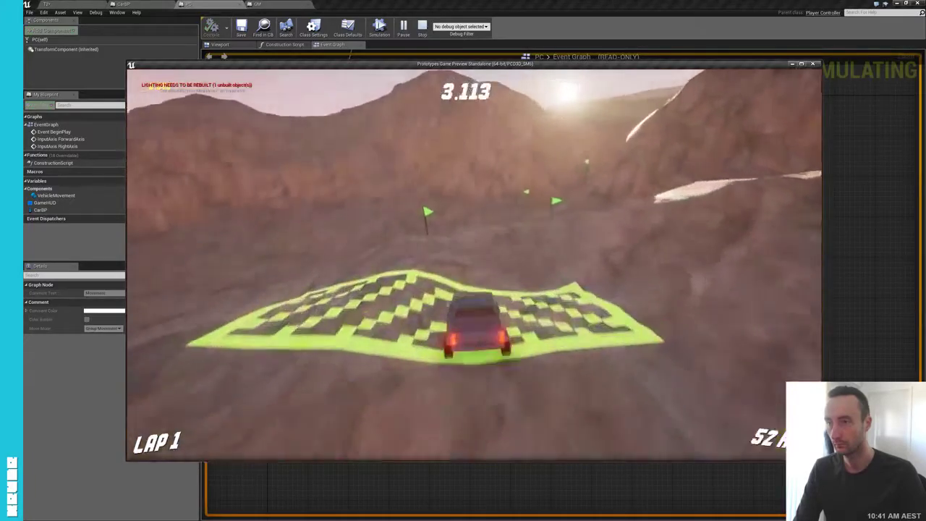
key(Escape)
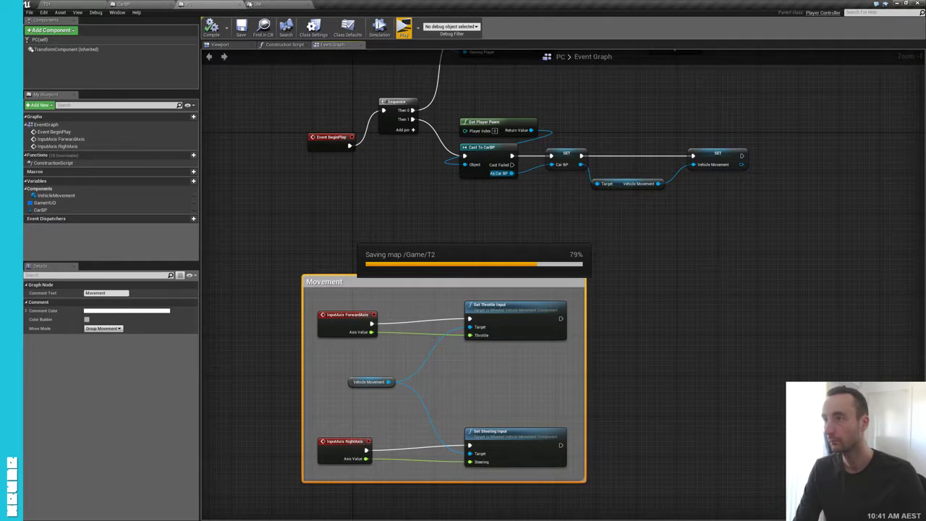
- Cut the Handbrake comment group and its nodes out of the CarBP graph
click(123, 4)
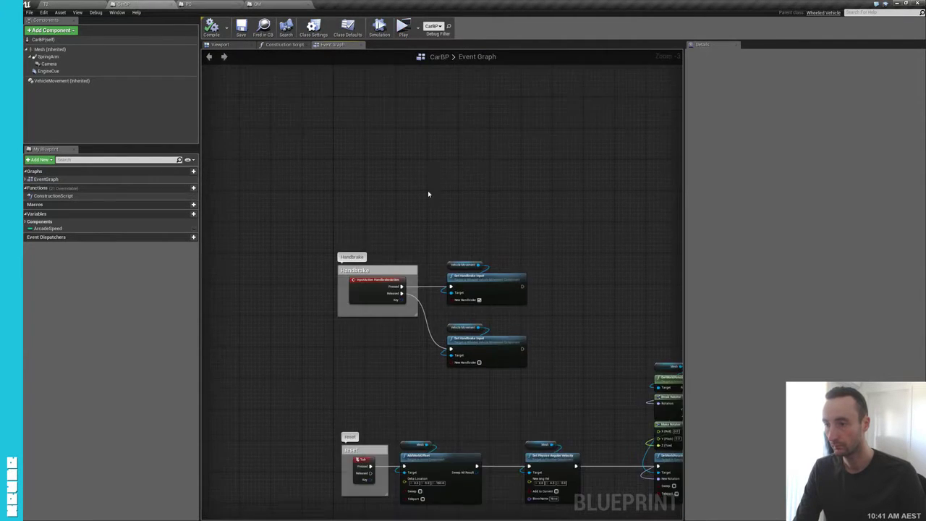
scroll(428, 194, down, 3)
scroll(427, 217, up, 5)
scroll(463, 157, down, 1)
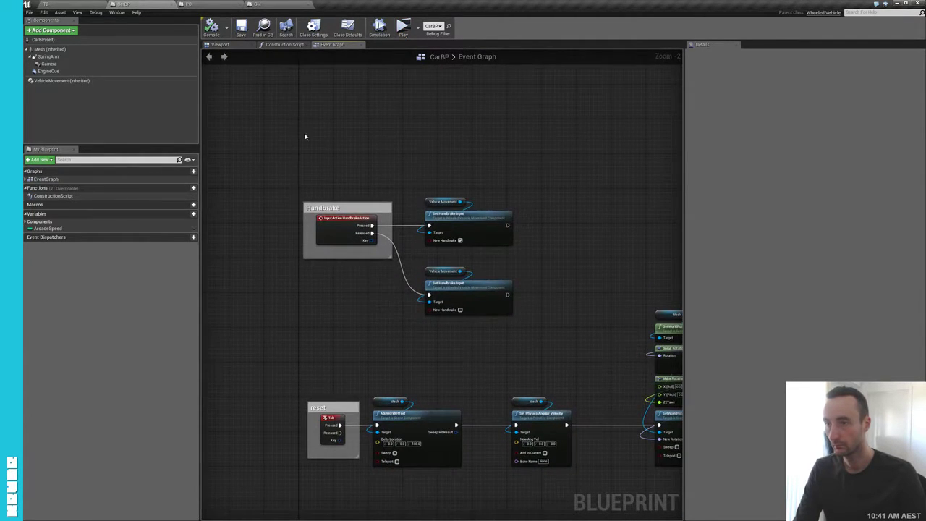
drag(305, 136, 528, 328)
key(Delete)
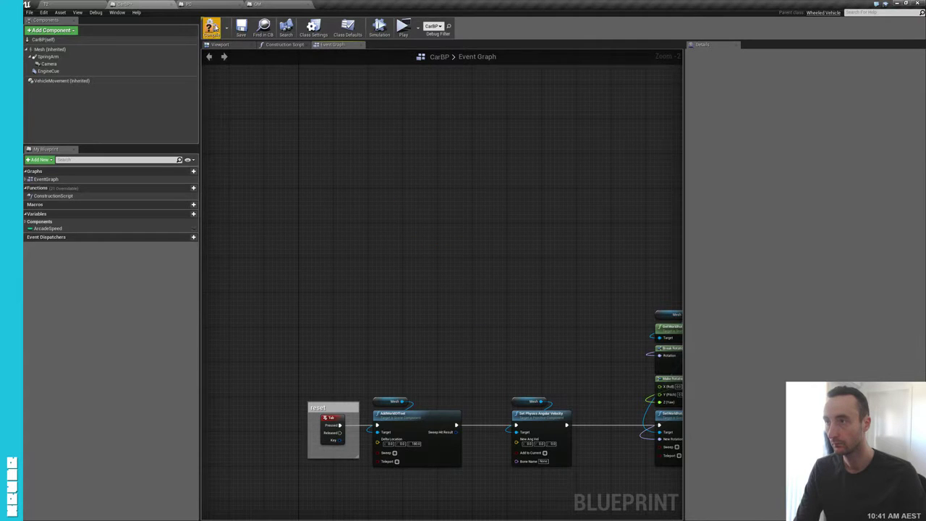
- Paste the Handbrake group into the PC event graph, to the right of Movement
click(186, 4)
right_drag(388, 237, 378, 123)
right_drag(669, 165, 515, 171)
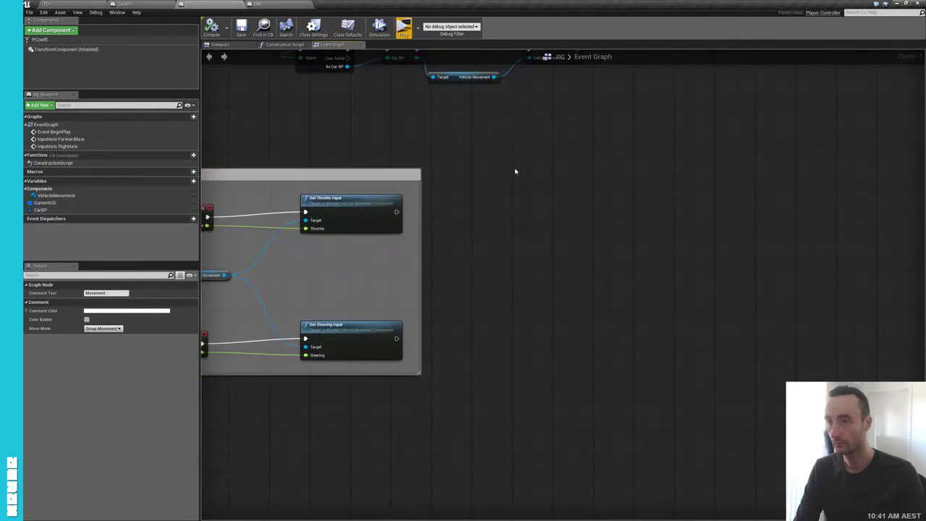
key(ctrl+v)
drag(515, 172, 614, 191)
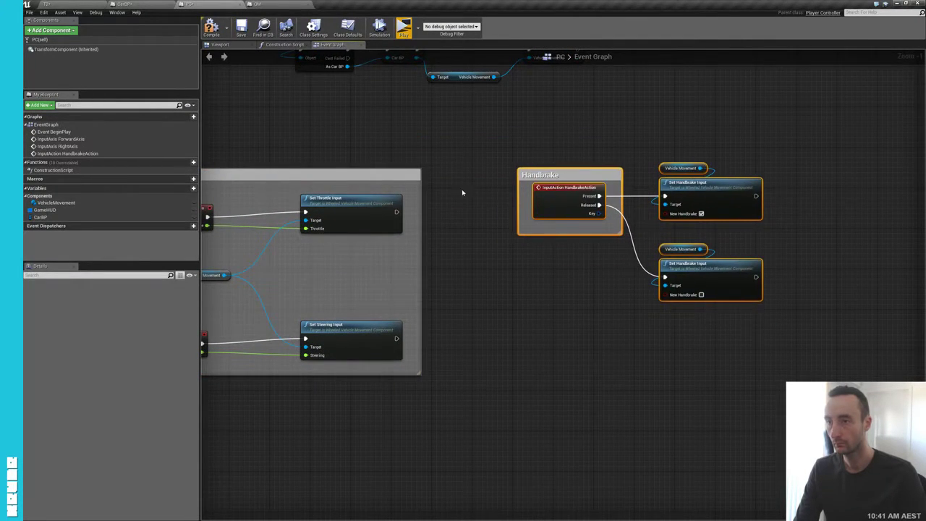
right_drag(462, 193, 599, 237)
- Save and compile the PC blueprint, then test-drive in a play session
key(ctrl+s)
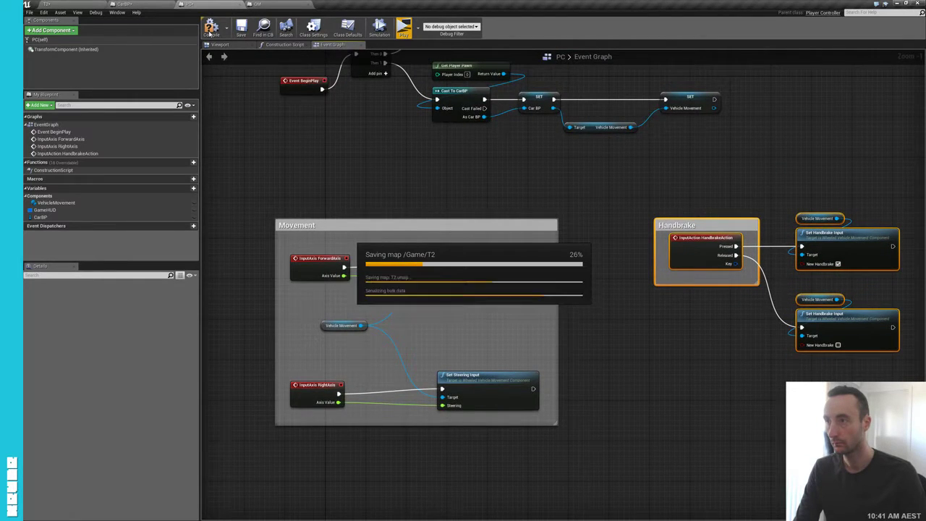
click(211, 29)
click(403, 30)
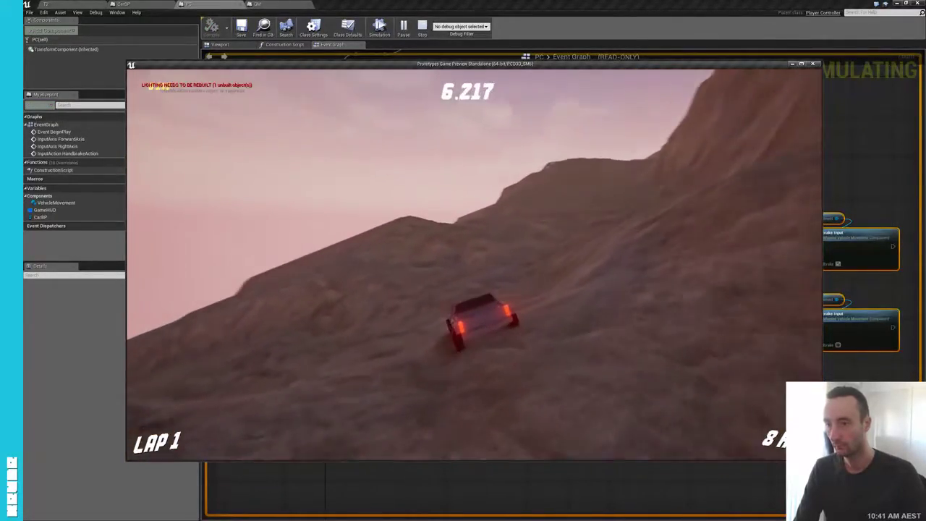
key(Escape)
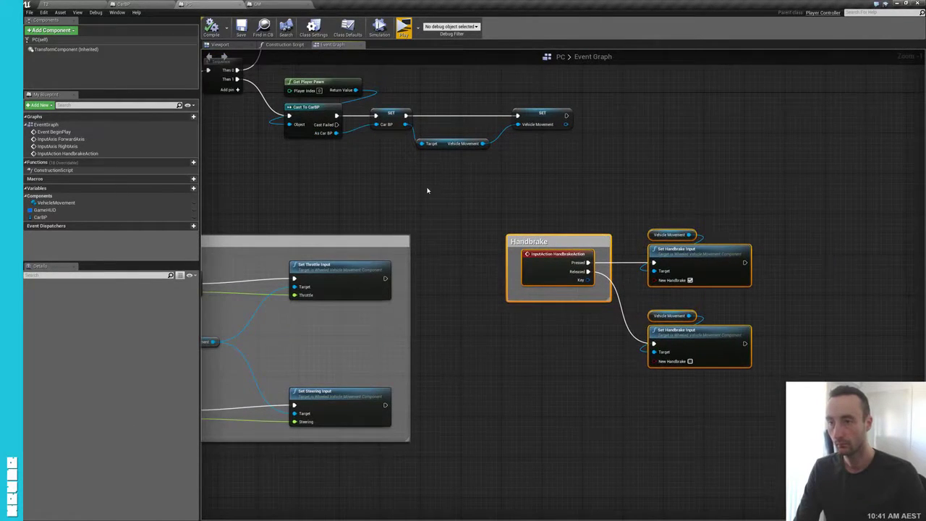
- Look over CarBP's reset nodes and the GM blueprint, then return to PC's graph
click(149, 3)
scroll(405, 290, down, 1)
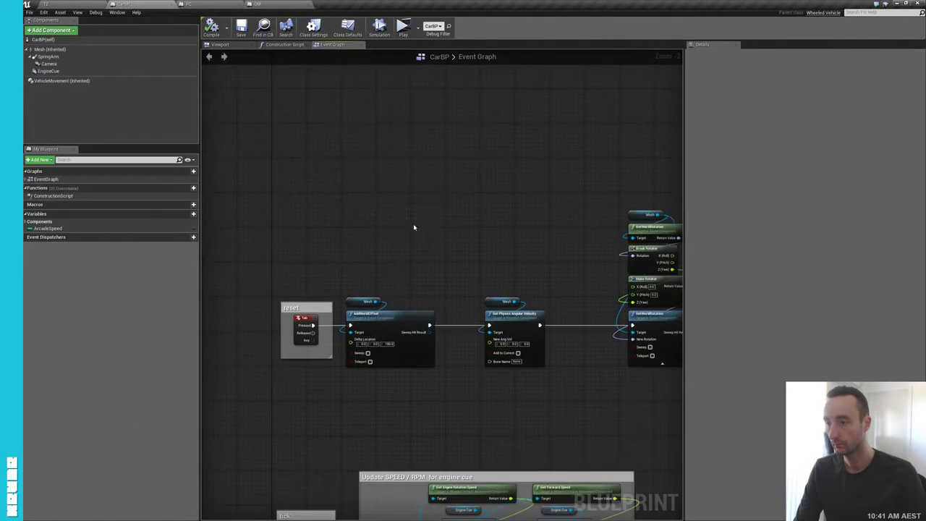
scroll(346, 231, down, 1)
scroll(408, 230, down, 3)
scroll(407, 231, up, 2)
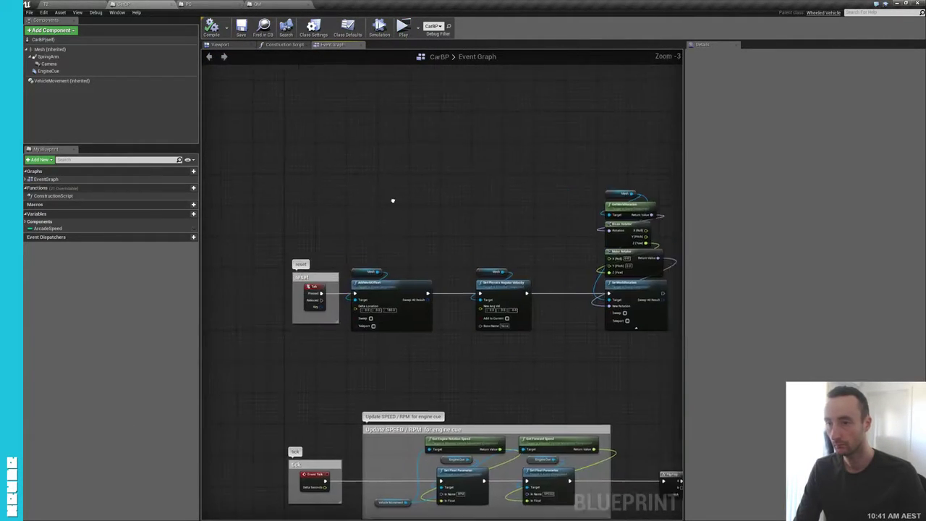
drag(248, 180, 630, 330)
click(522, 388)
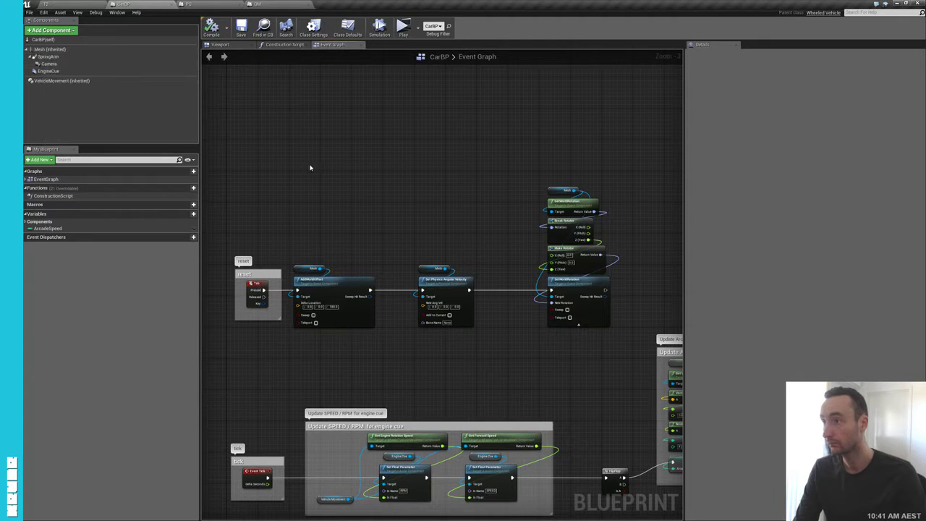
click(267, 5)
click(188, 5)
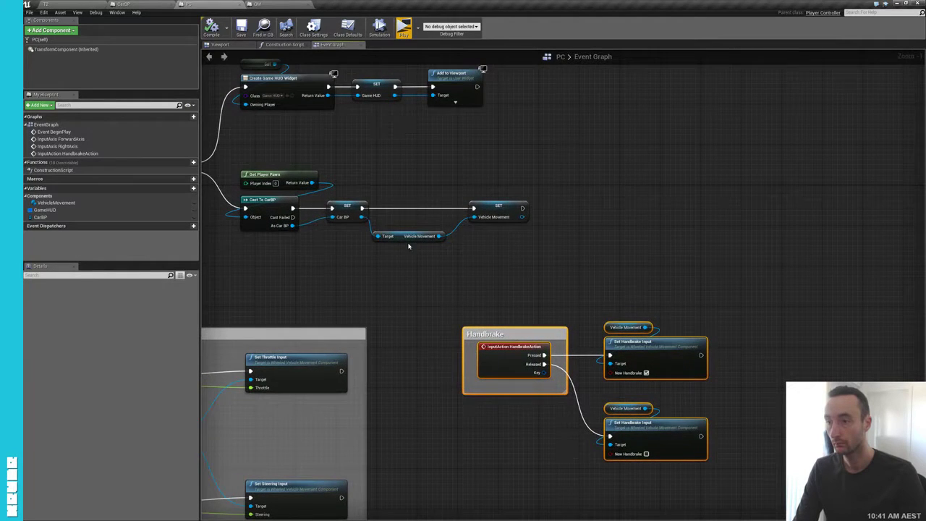
- Add Get Mesh from the Car BP reference and promote its output to a variable named Mesh
drag(361, 217, 534, 239)
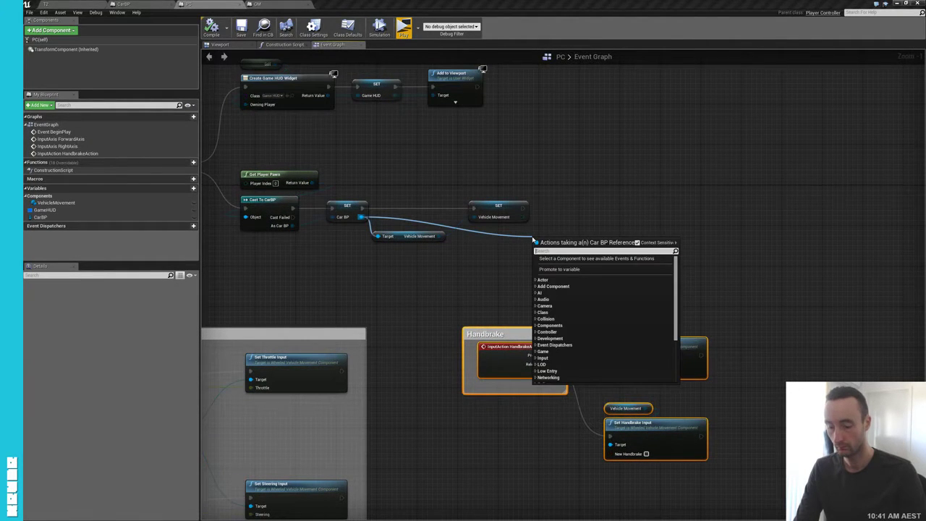
text(mesh)
key(Return)
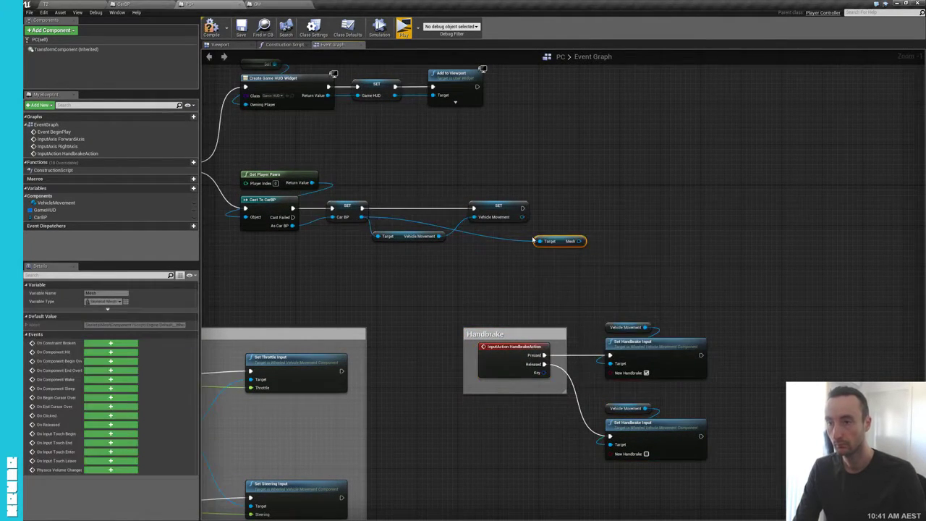
drag(579, 241, 583, 246)
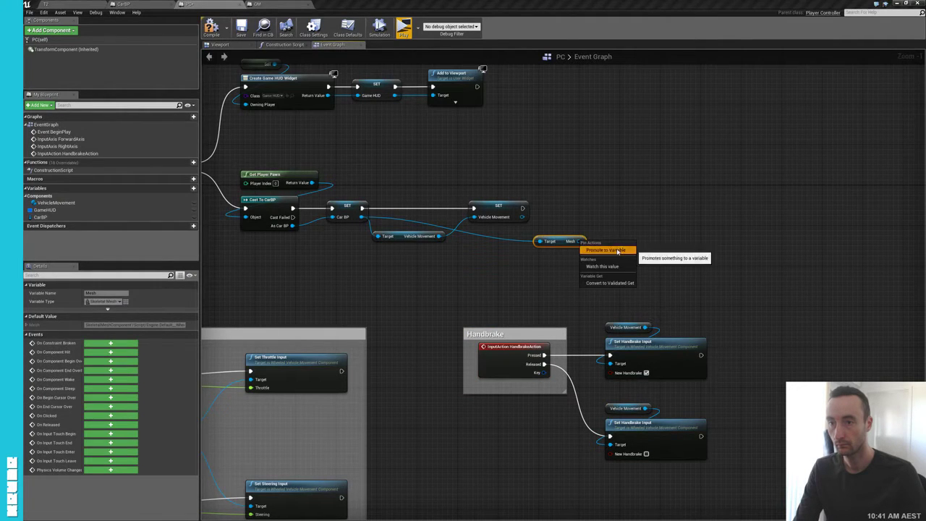
click(617, 250)
text(Mesh)
key(Return)
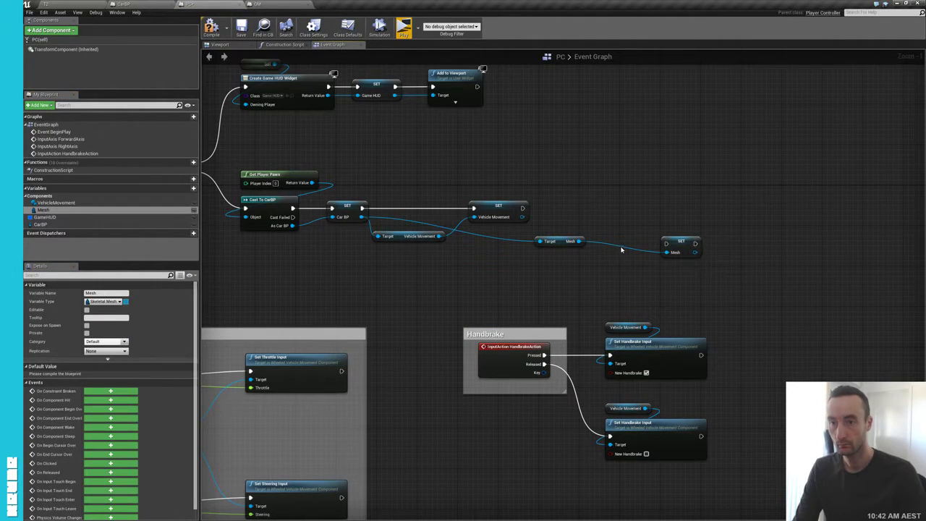
- Chain SET Mesh after SET Vehicle Movement and tidy the nodes in the BeginPlay chain
drag(687, 243, 630, 209)
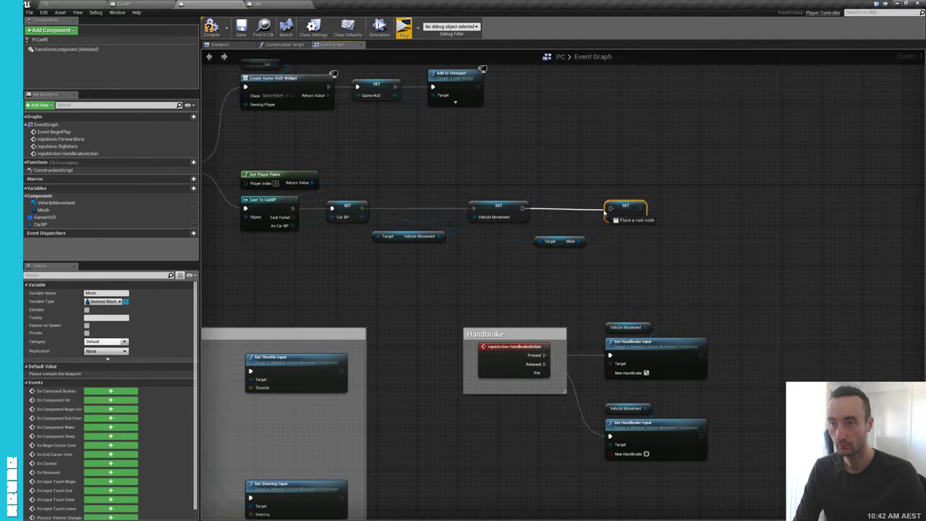
drag(522, 208, 610, 209)
right_drag(424, 272, 560, 263)
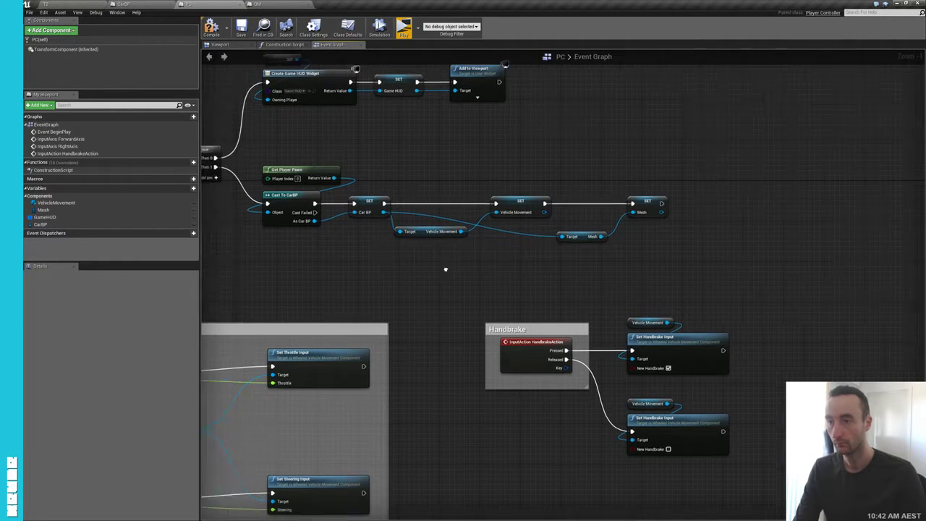
drag(646, 227, 635, 229)
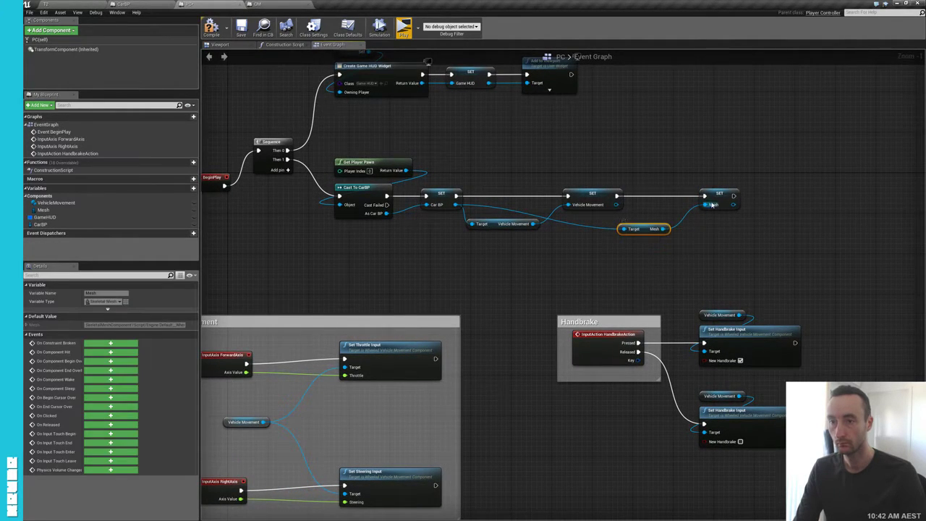
click(702, 201)
right_drag(449, 275, 491, 269)
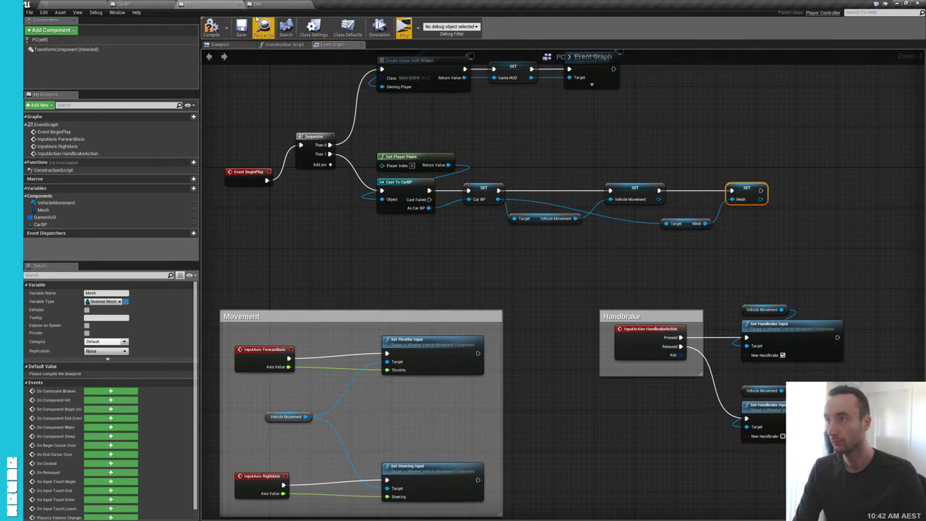
click(137, 5)
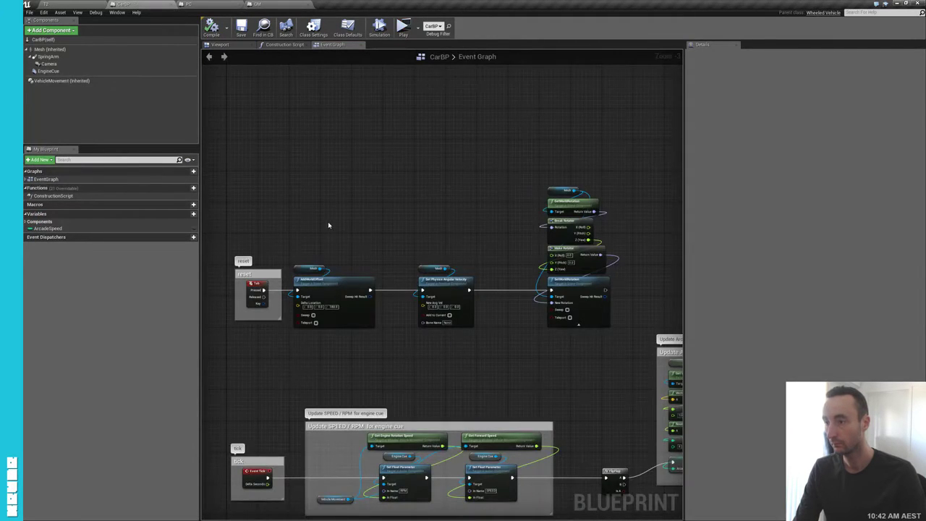
- Select the whole reset group in CarBP and cut it out
right_drag(328, 225, 332, 209)
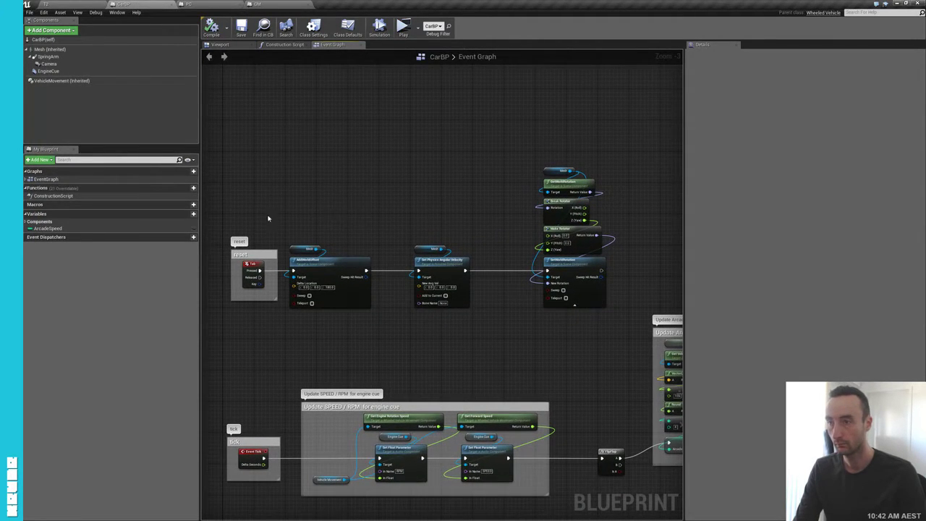
drag(226, 159, 607, 321)
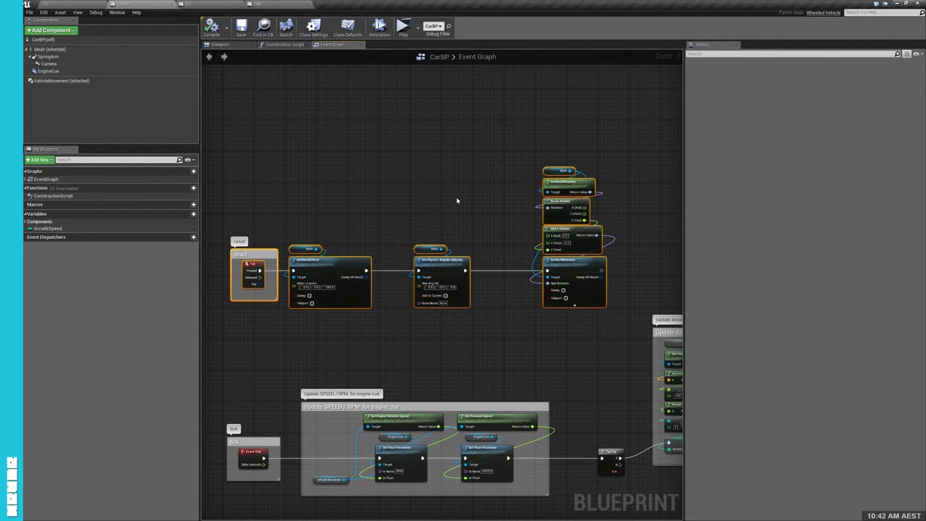
drag(259, 143, 629, 327)
key(Delete)
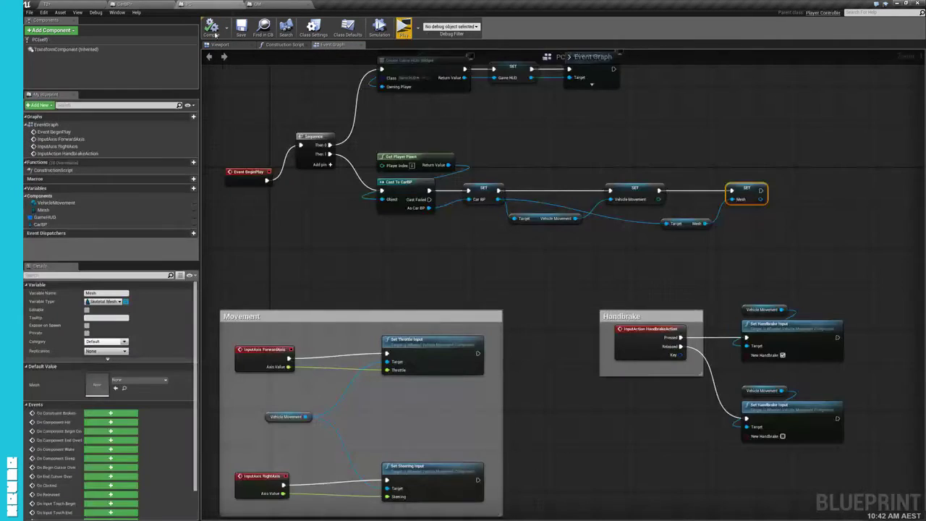
- Paste the reset group into PC's graph below the Handbrake group and save
scroll(362, 236, down, 2)
scroll(449, 280, down, 2)
click(455, 296)
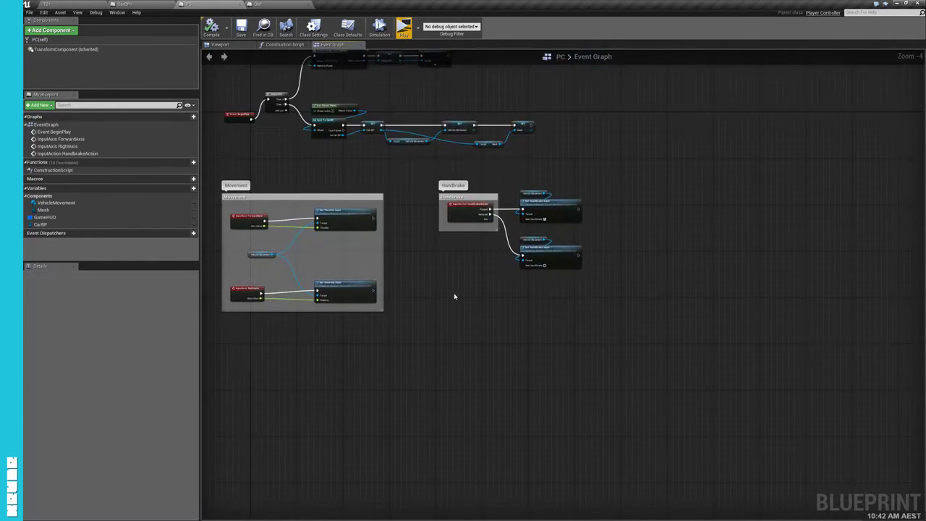
key(ctrl+v)
mouse_move(465, 322)
mouse_down()
mouse_move(593, 357)
mouse_move(533, 360)
mouse_up()
click(536, 317)
right_drag(536, 317, 552, 254)
key(ctrl+s)
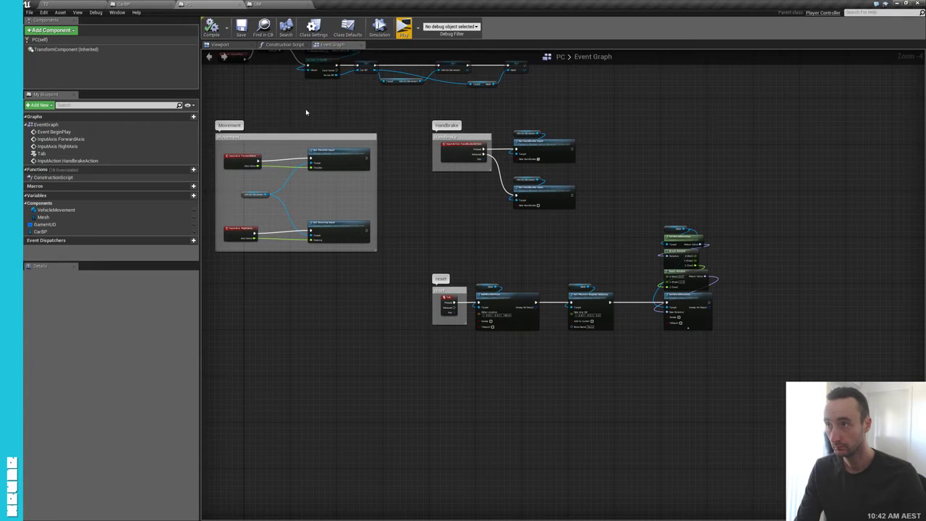
click(123, 4)
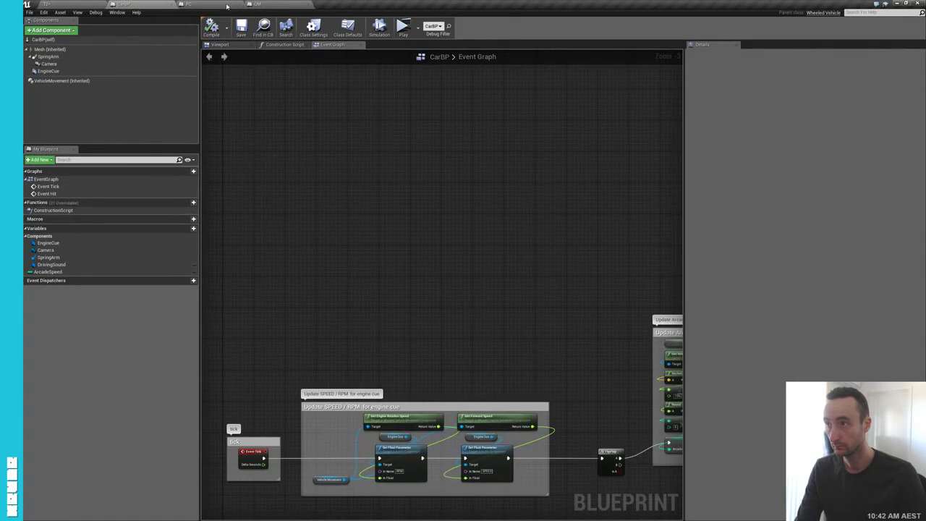
click(186, 4)
- Test-drive the car with the reset group in PC, then save and compile the PC blueprint
click(411, 32)
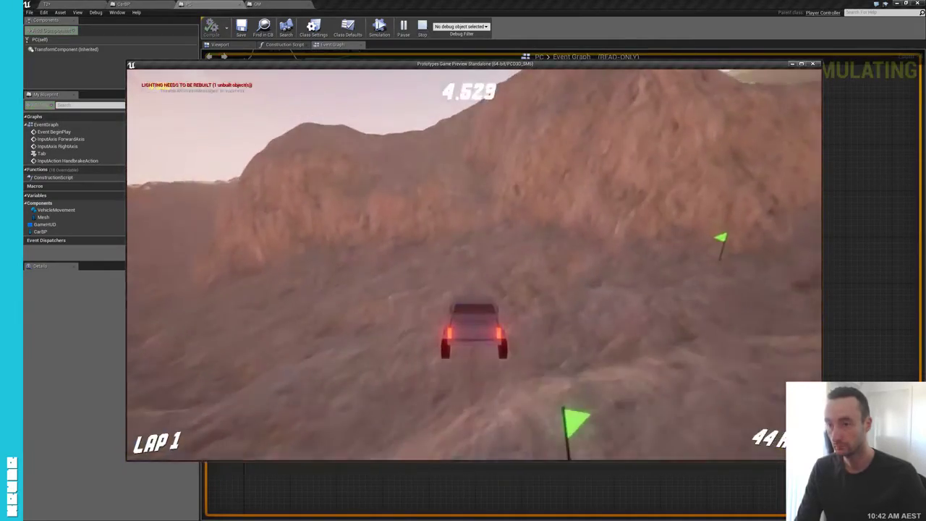
key(Escape)
key(ctrl+s)
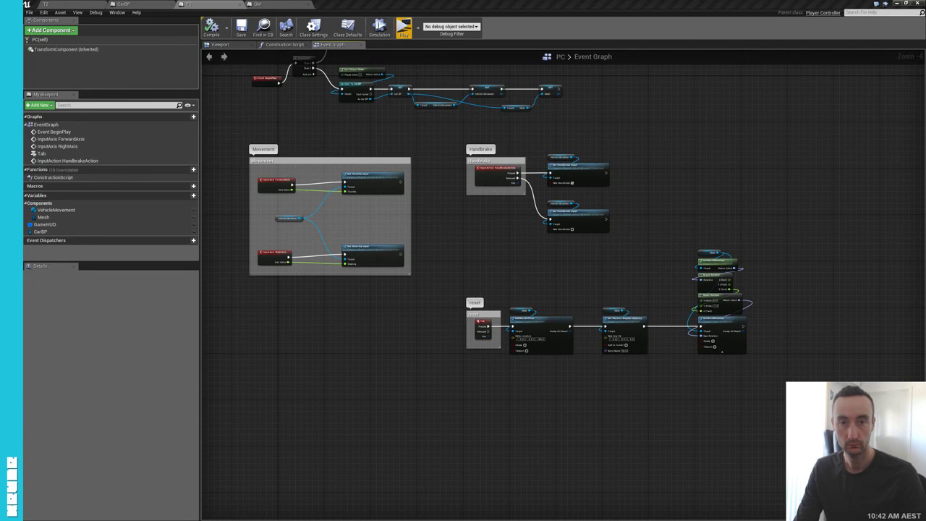
right_click(634, 306)
click(227, 38)
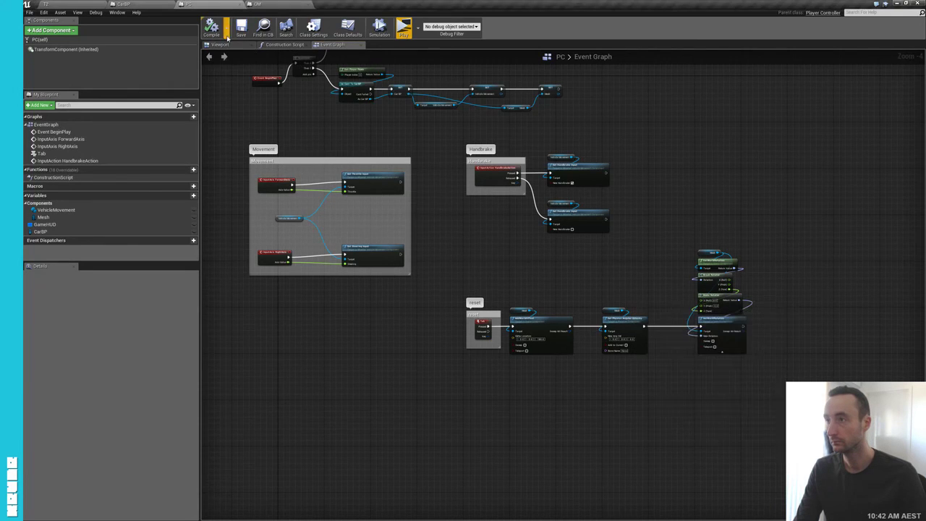